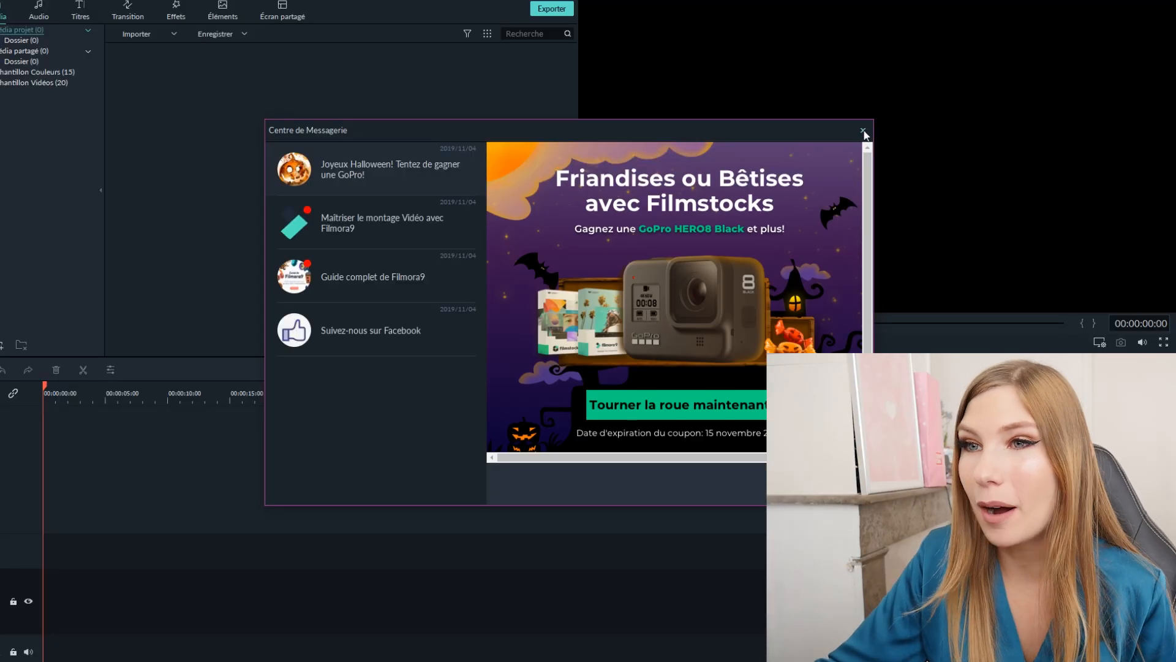
- Close the message centre and make the media library area taller above the timeline
{"action": "left_click", "coordinate": [864, 131]}
{"action": "left_click_drag", "start_coordinate": [692, 357], "coordinate": [692, 381]}
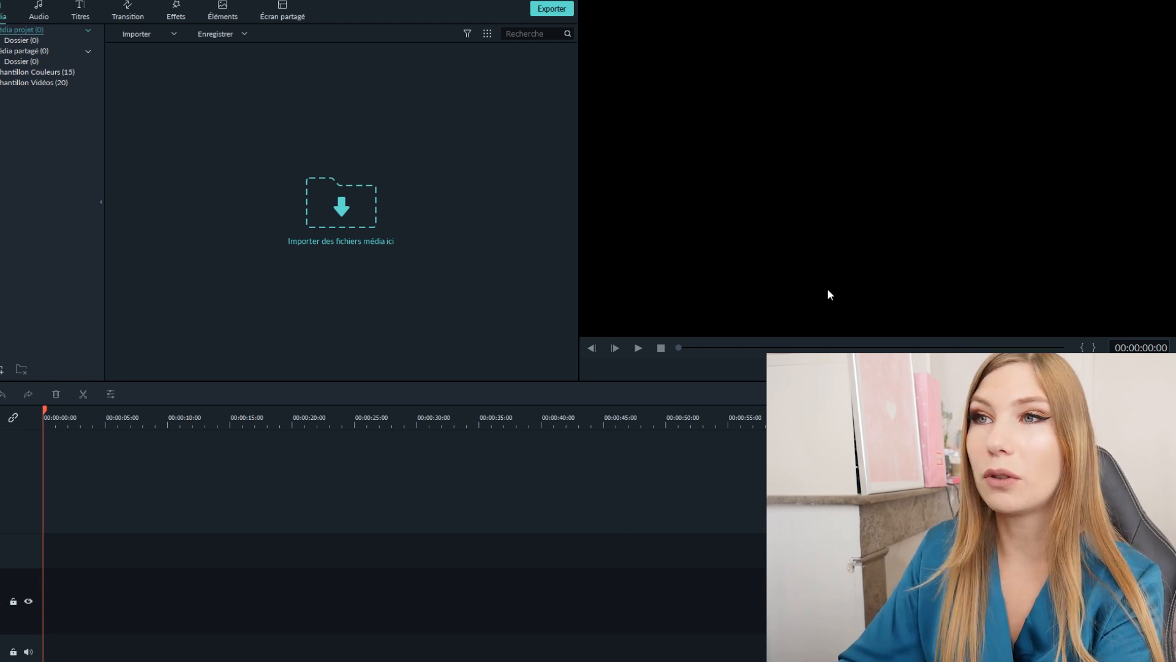
- Browse the Titres, Audio, Transition, Effets and Éléments libraries to examine which assets are available
{"action": "left_click", "coordinate": [87, 8]}
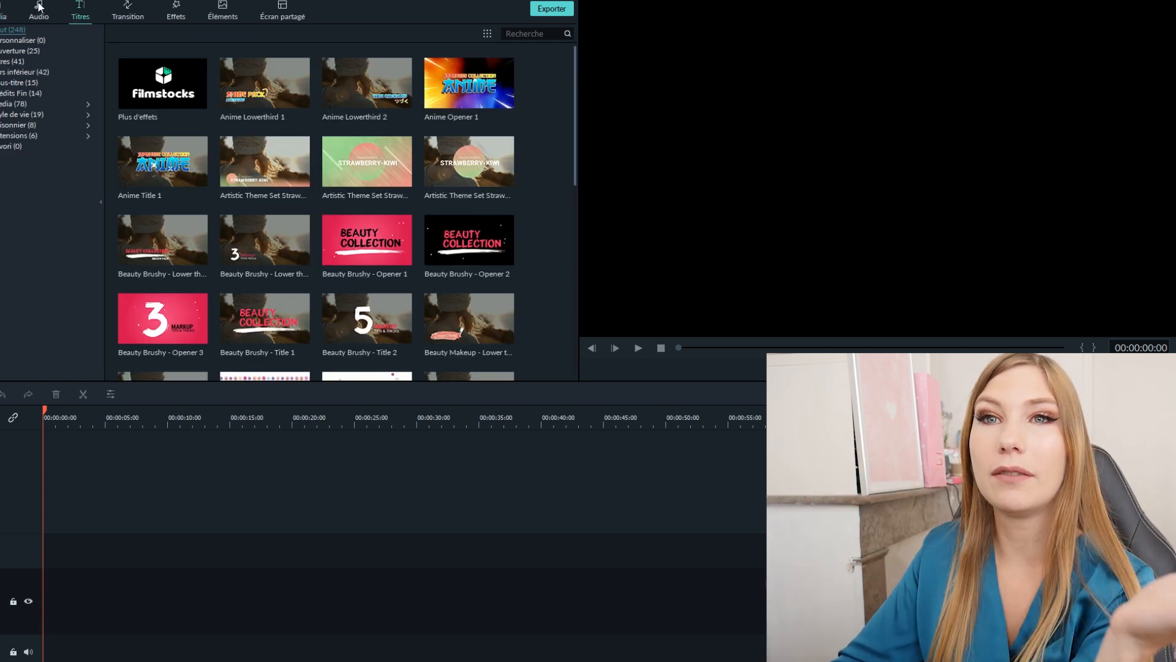
{"action": "left_click", "coordinate": [40, 7]}
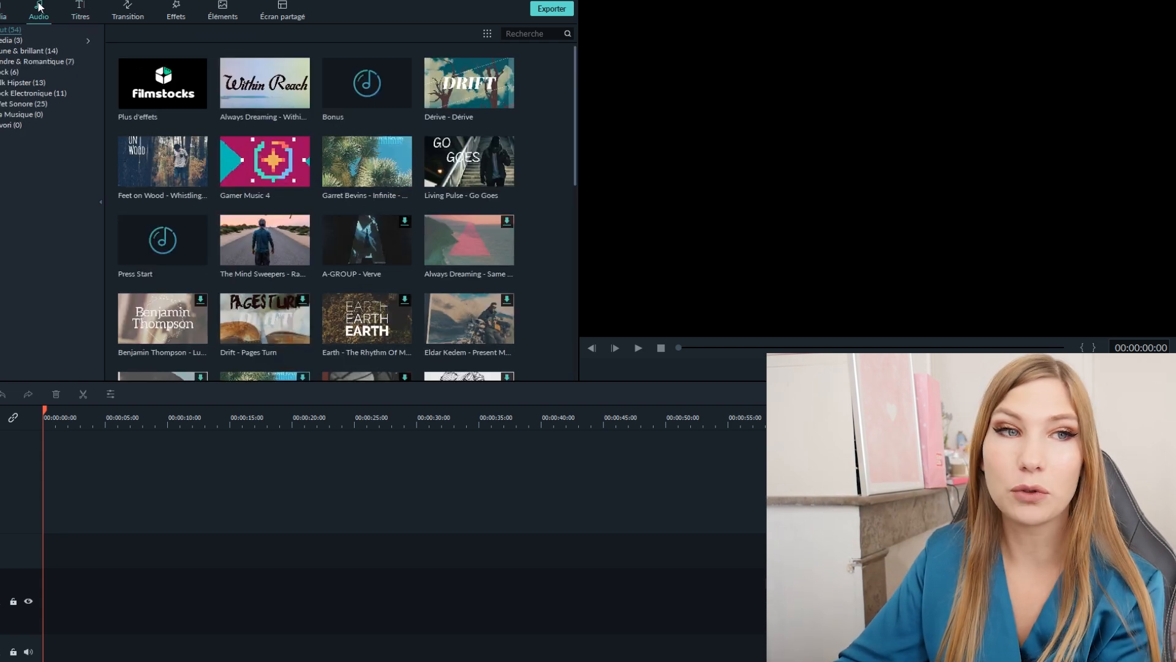
{"action": "left_click", "coordinate": [128, 9]}
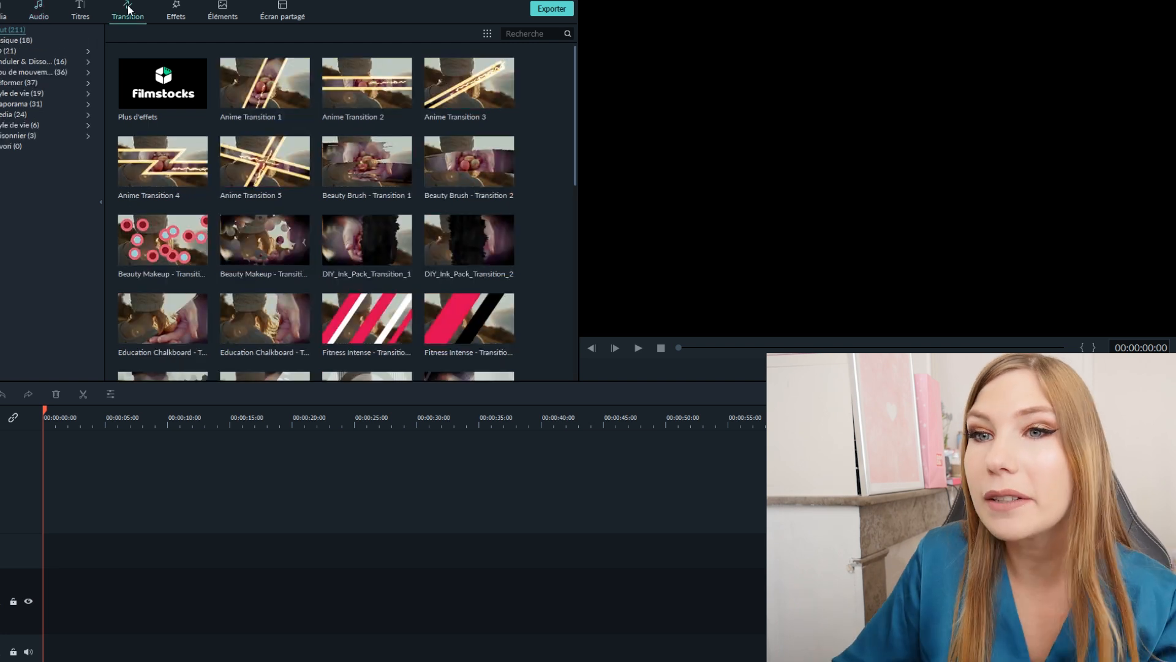
{"action": "left_click", "coordinate": [182, 10]}
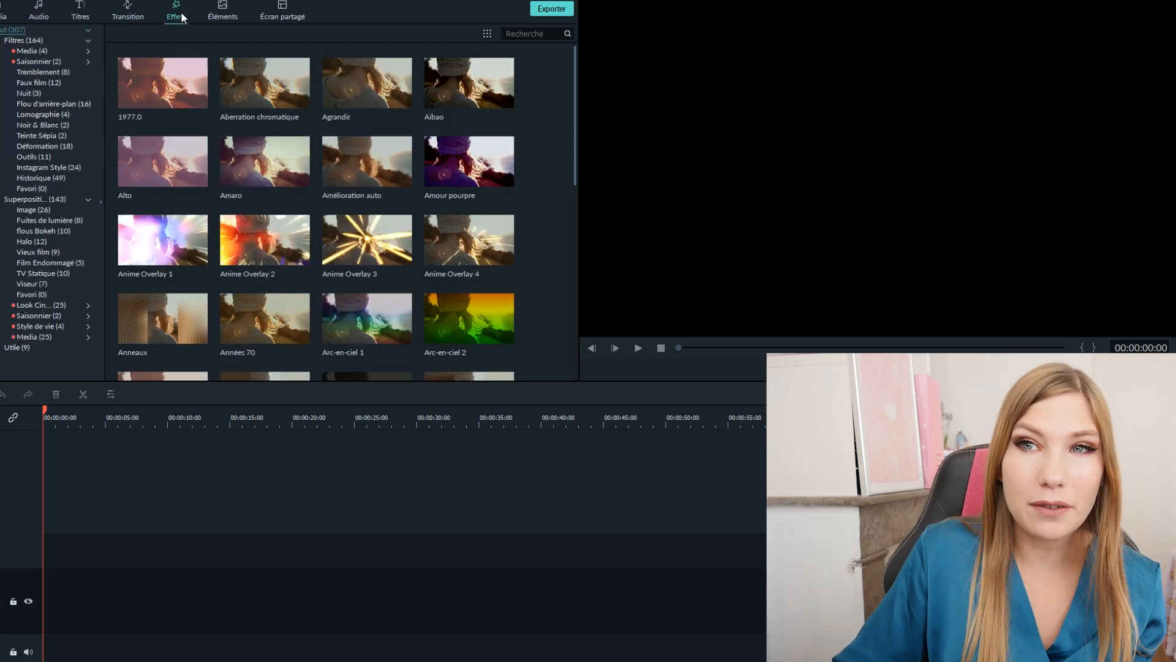
{"action": "left_click", "coordinate": [223, 10]}
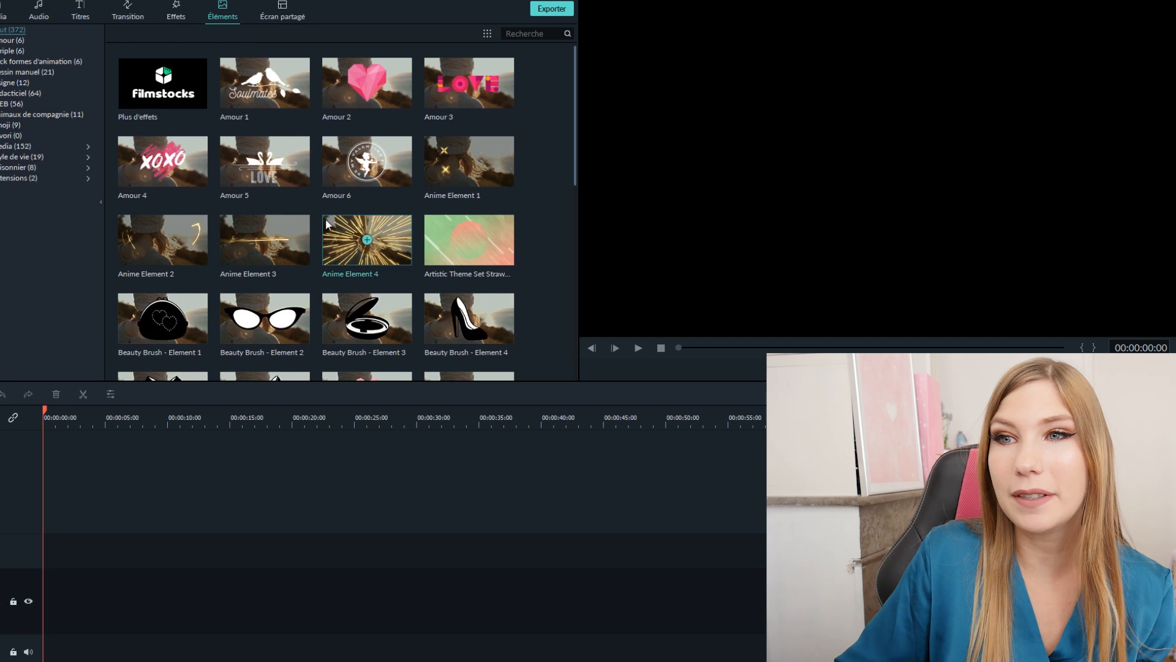
{"action": "scroll", "coordinate": [352, 256], "scroll_direction": "down", "scroll_amount": 15}
{"action": "scroll", "coordinate": [351, 279], "scroll_direction": "down", "scroll_amount": 10}
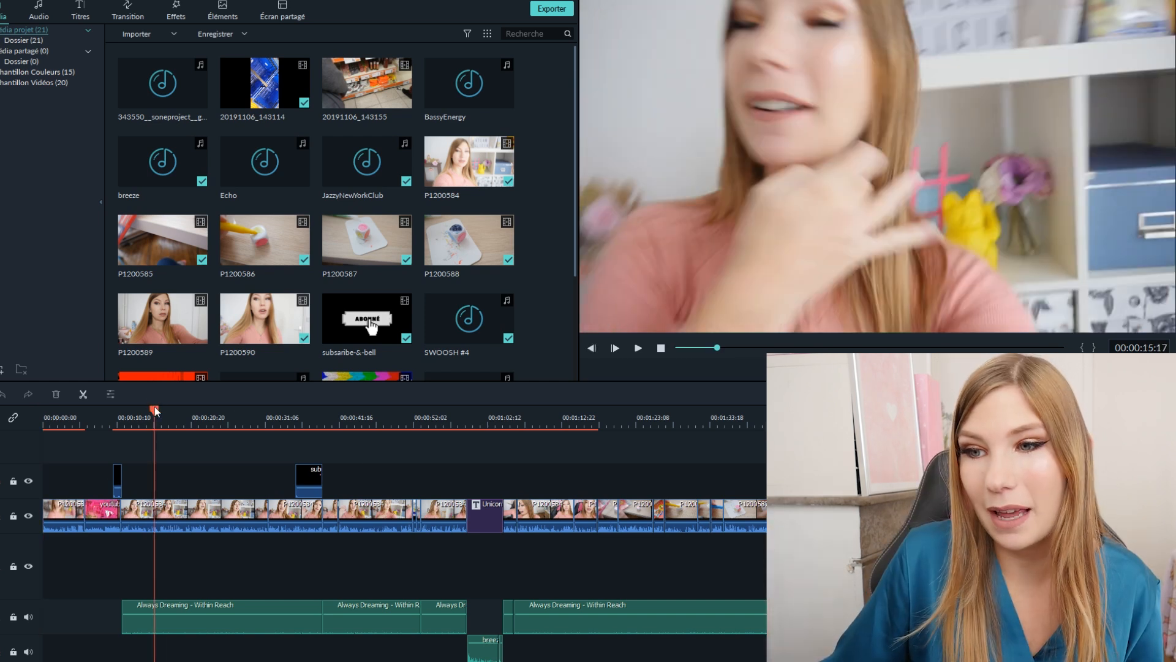
- Stretch the timeline scale of the finished project and play its edit in the preview
{"action": "left_click_drag", "start_coordinate": [154, 406], "coordinate": [472, 411]}
{"action": "left_click", "coordinate": [638, 348]}
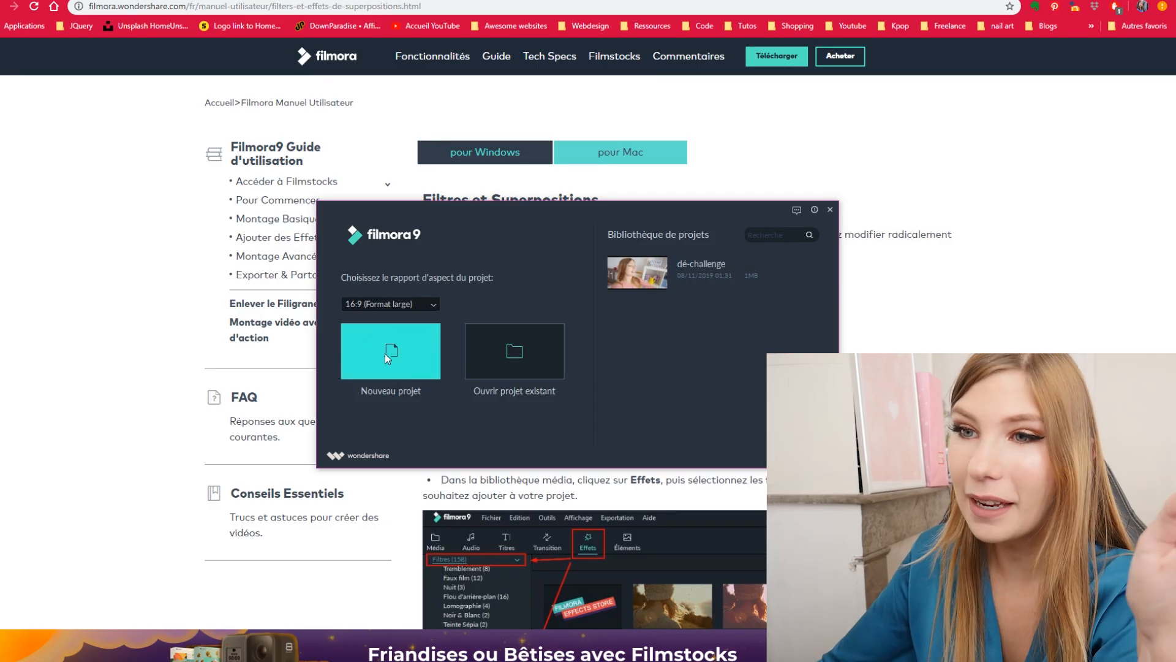
- Create a new project in 16:9 (Format large) and place the P1200584 clip on the video track
{"action": "left_click", "coordinate": [385, 353]}
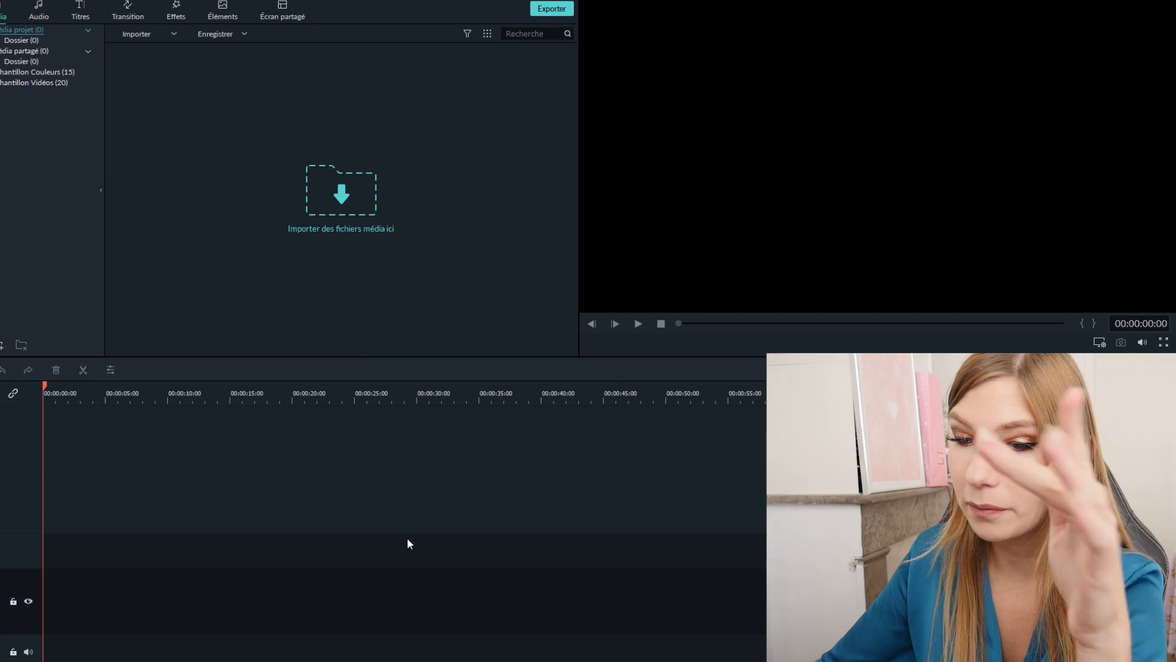
{"action": "left_click_drag", "start_coordinate": [407, 539], "coordinate": [256, 605]}
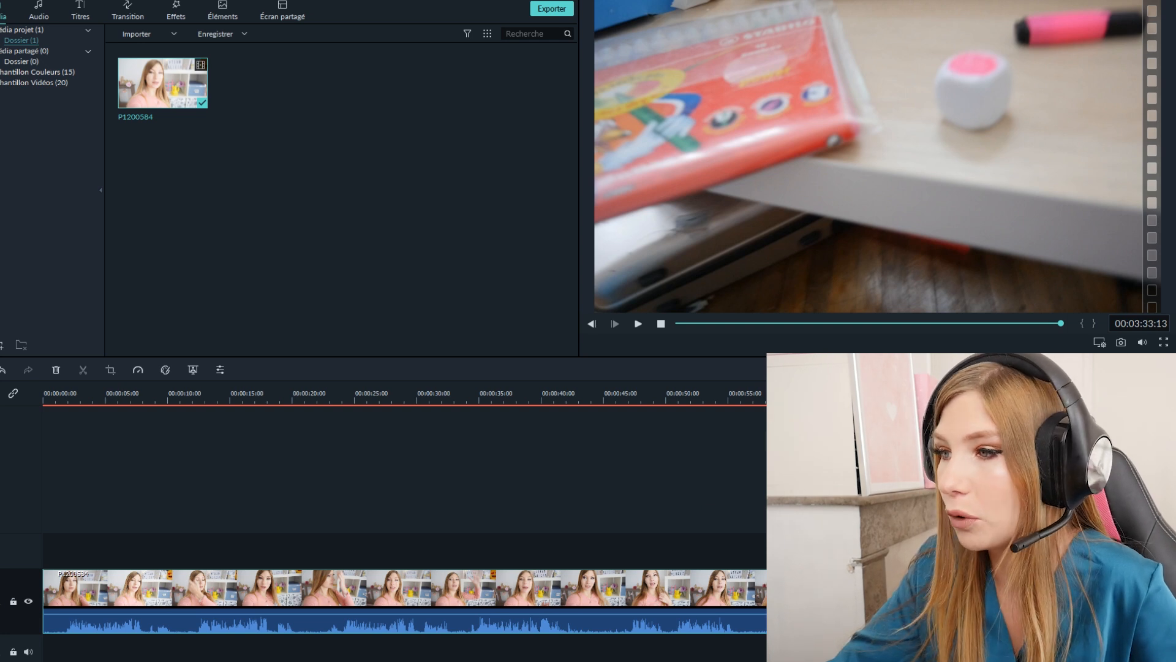
- Scale the timeline so the whole P1200584 clip fits, and alternately select and deselect the clip
{"action": "key", "text": "ctrl+minus"}
{"action": "key", "text": "ctrl+minus"}
{"action": "key", "text": "ctrl+minus"}
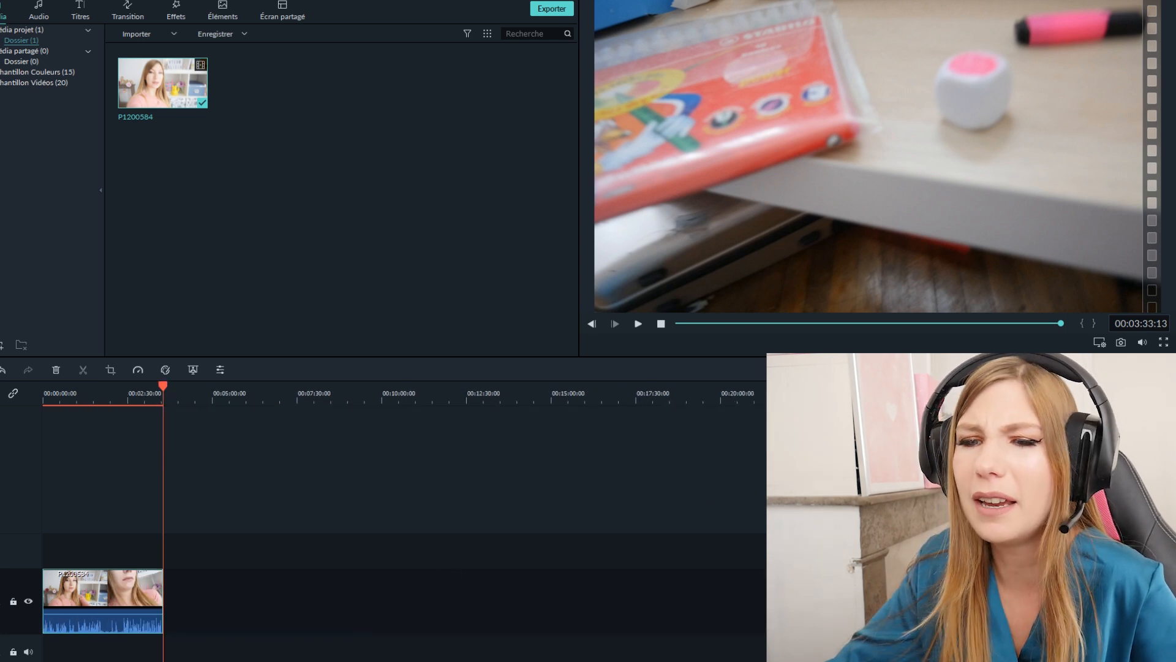
{"action": "left_click", "coordinate": [100, 461]}
{"action": "left_click", "coordinate": [104, 599]}
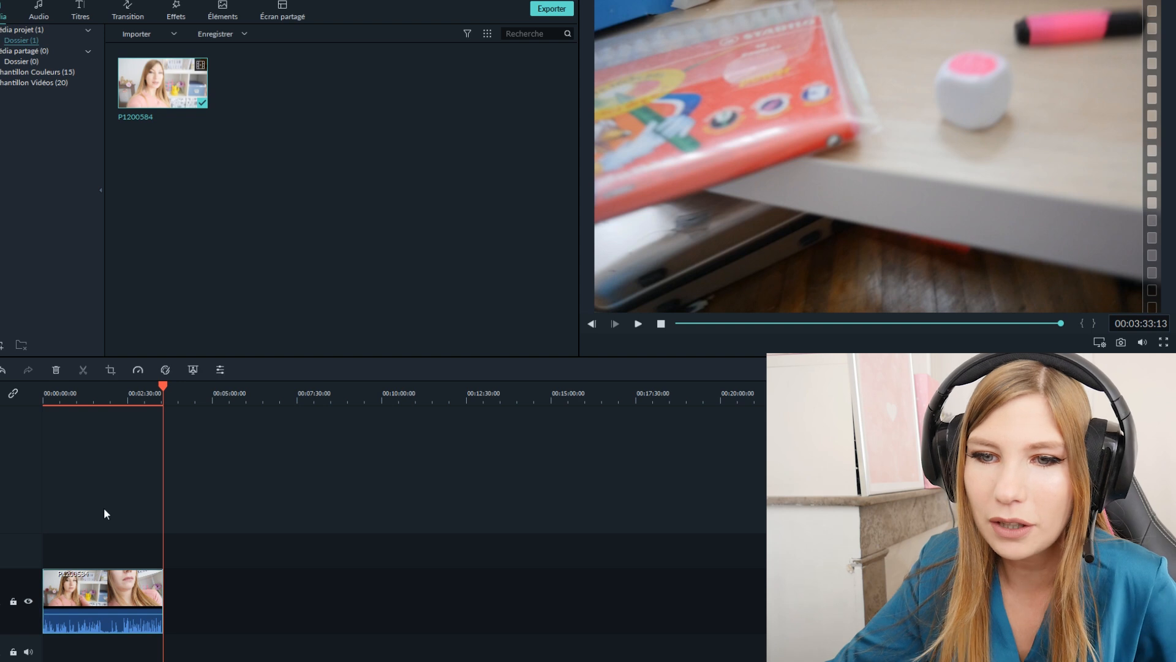
{"action": "left_click", "coordinate": [104, 469]}
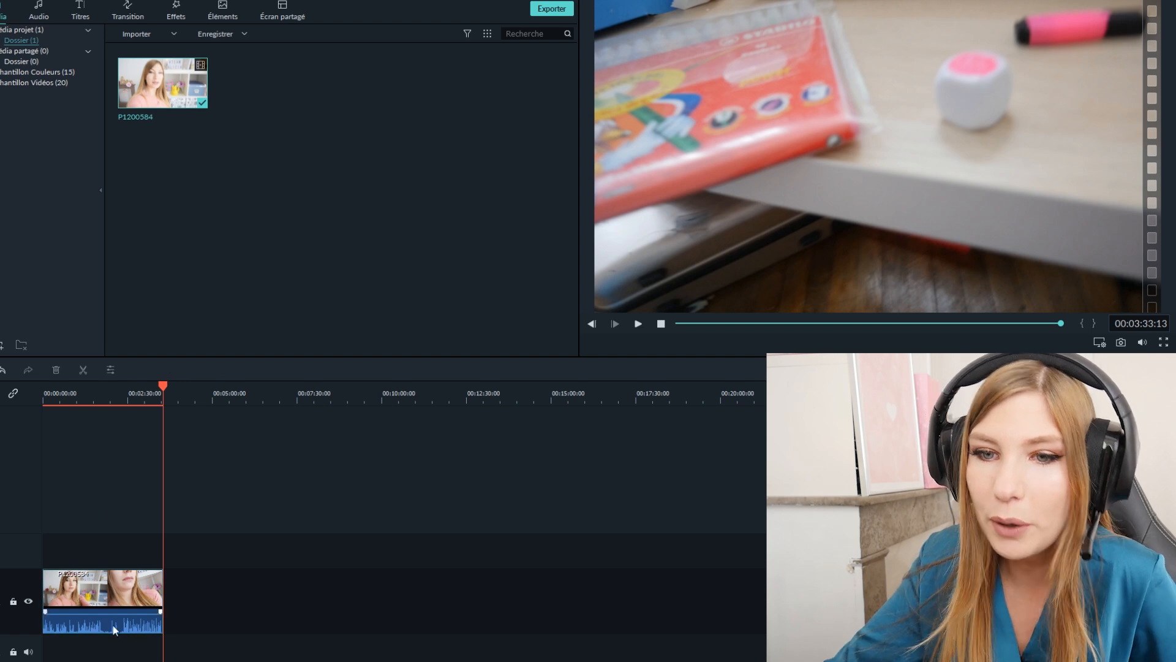
{"action": "left_click", "coordinate": [105, 586]}
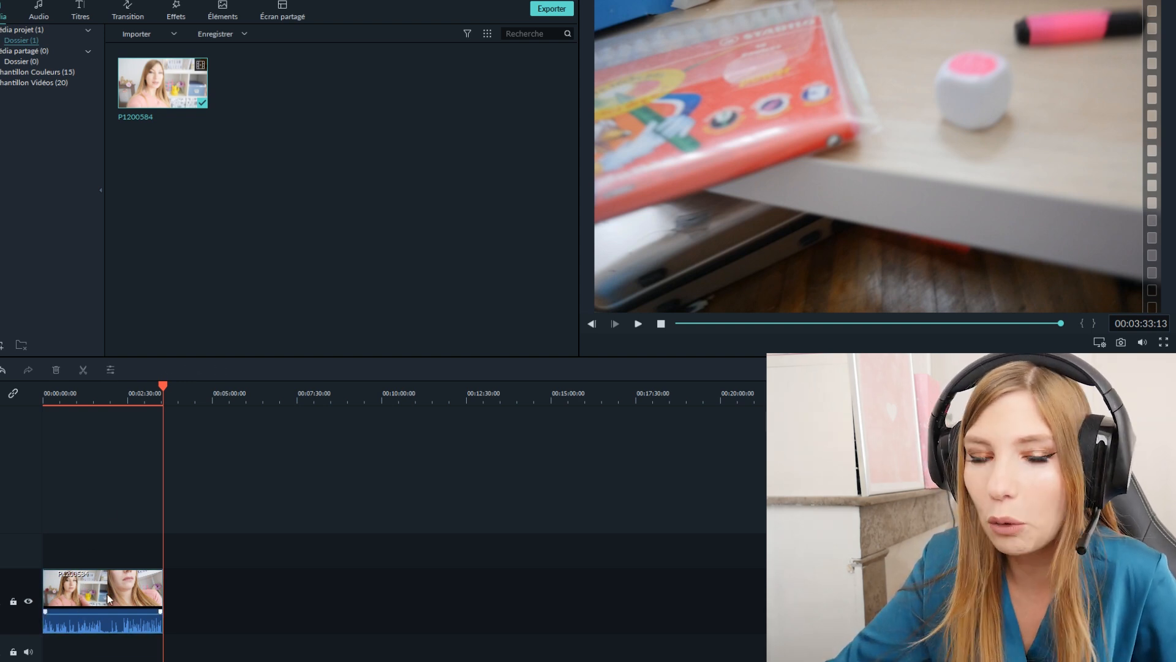
{"action": "left_click", "coordinate": [125, 494]}
- Move the playhead to about 00:03:01 and enlarge the timeline scale to examine the clip around it
{"action": "left_click_drag", "start_coordinate": [167, 378], "coordinate": [146, 385]}
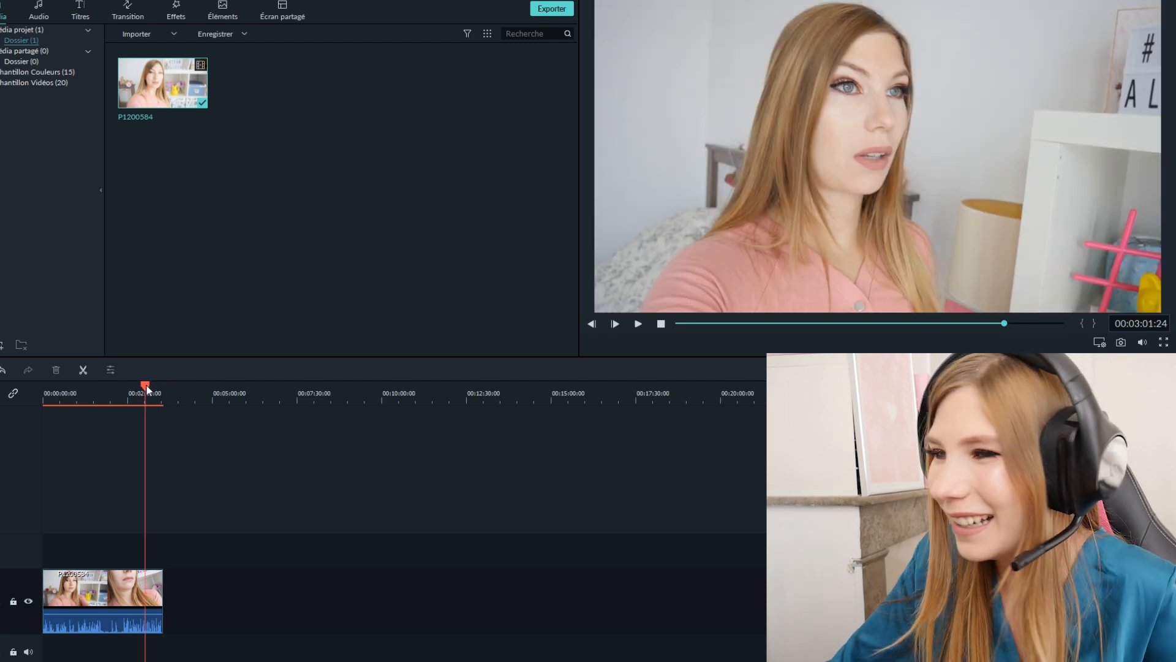
{"action": "left_click_drag", "start_coordinate": [196, 388], "coordinate": [233, 387]}
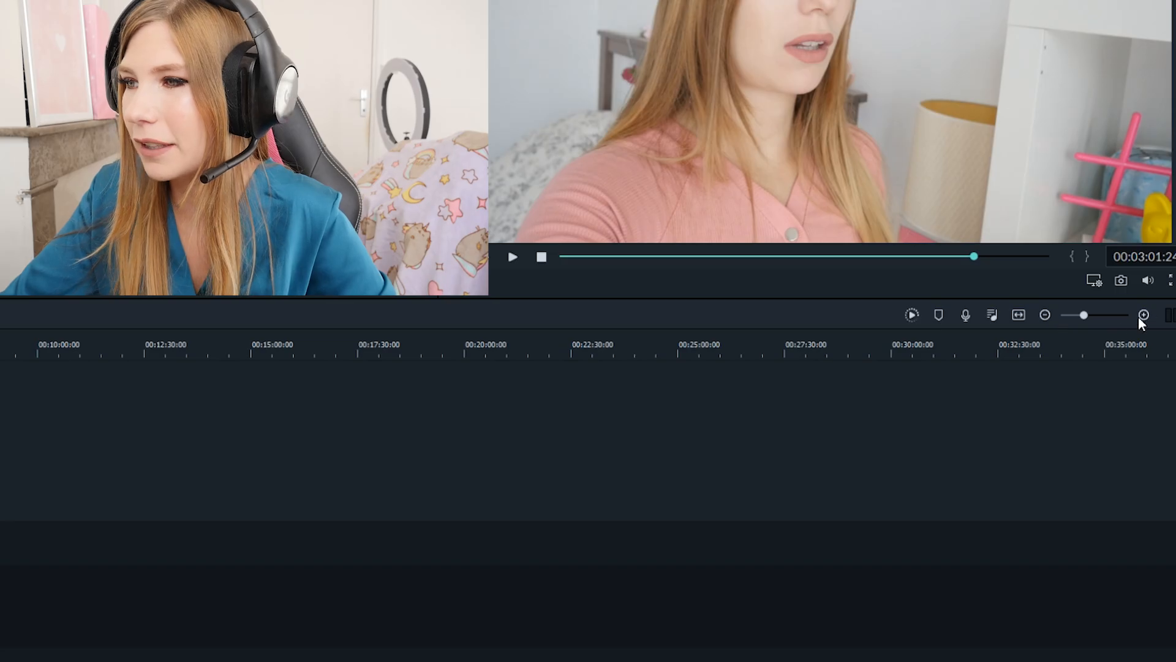
{"action": "left_click", "coordinate": [1143, 315]}
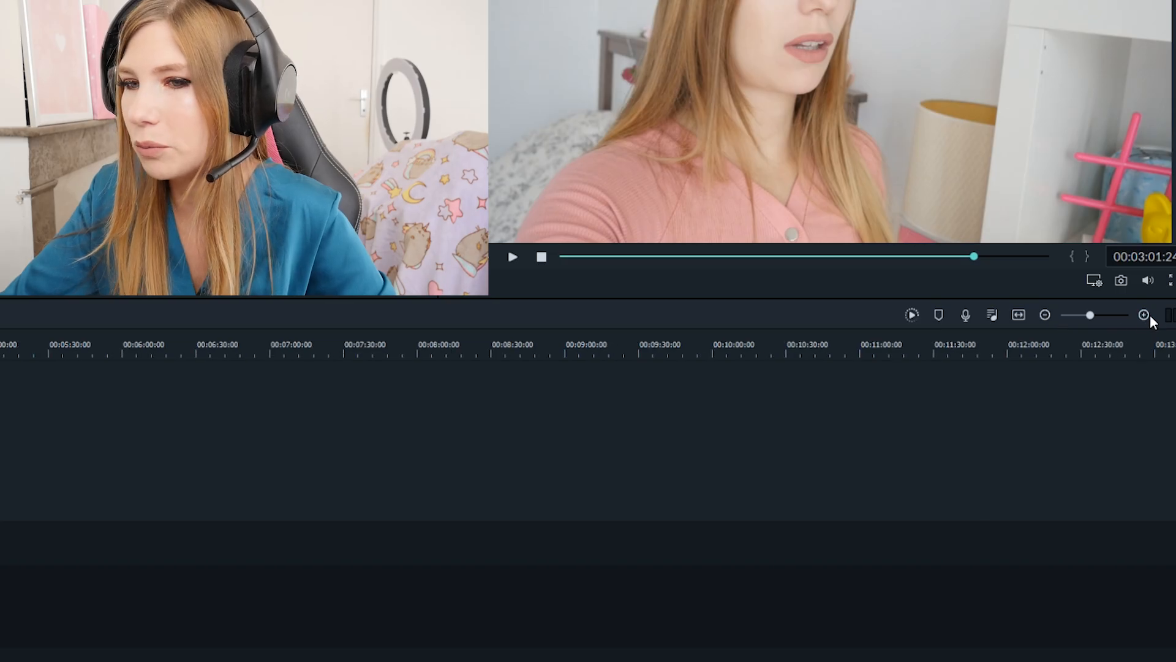
{"action": "left_click", "coordinate": [1143, 315]}
{"action": "scroll", "coordinate": [588, 502], "scroll_direction": "left", "scroll_amount": 10}
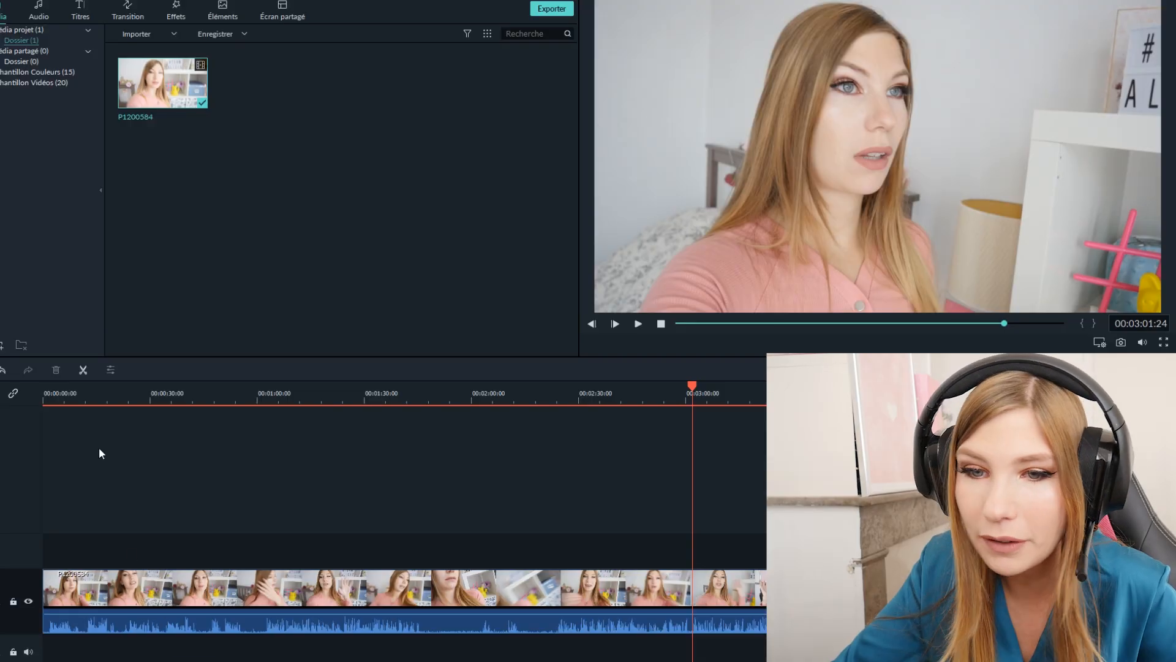
- Preview the clip at about 8 and 30 seconds and examine its earlier frames at frame-level timeline scale
{"action": "left_click", "coordinate": [73, 390]}
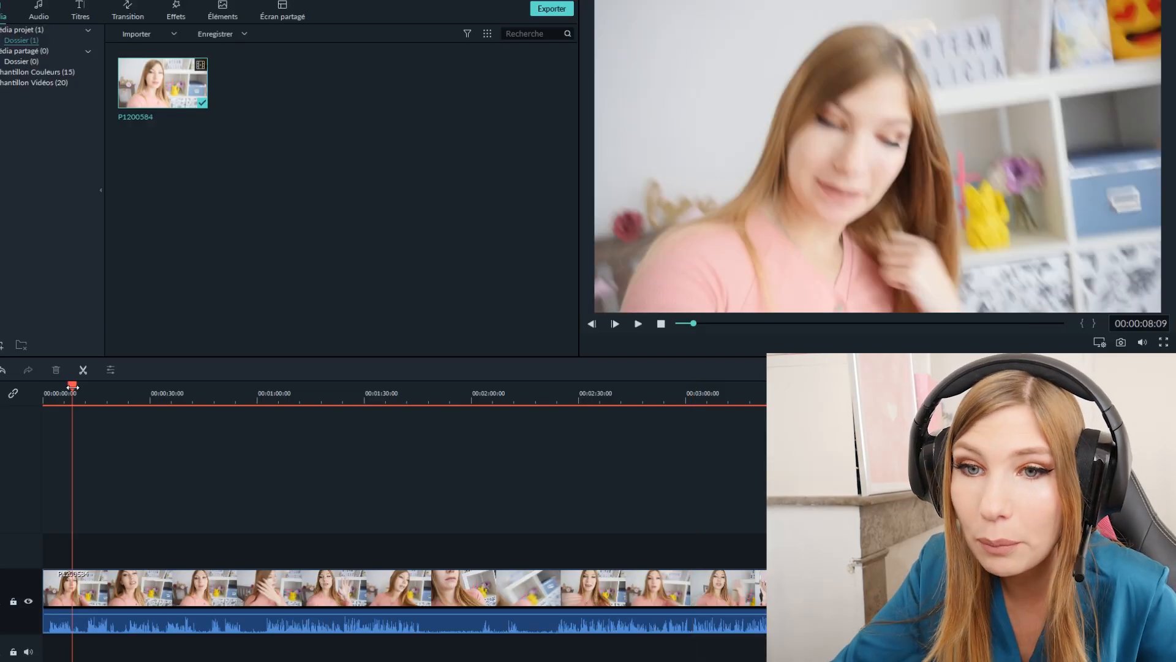
{"action": "left_click", "coordinate": [67, 390]}
{"action": "left_click", "coordinate": [150, 391]}
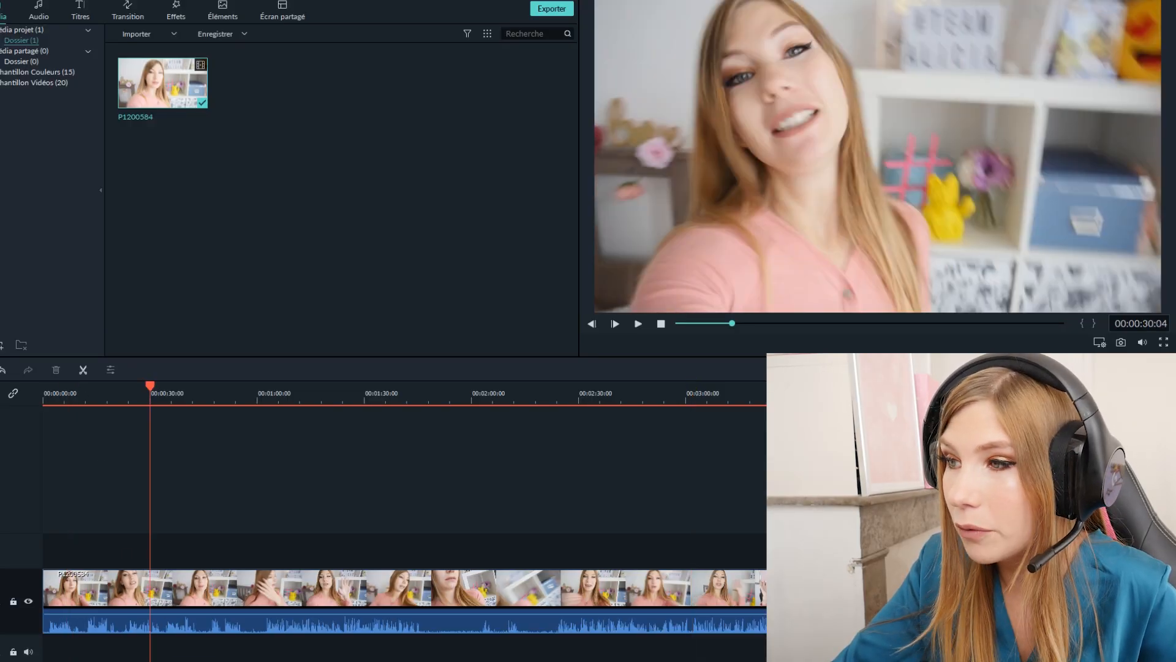
{"action": "scroll", "coordinate": [405, 503], "scroll_direction": "up", "scroll_amount": 5}
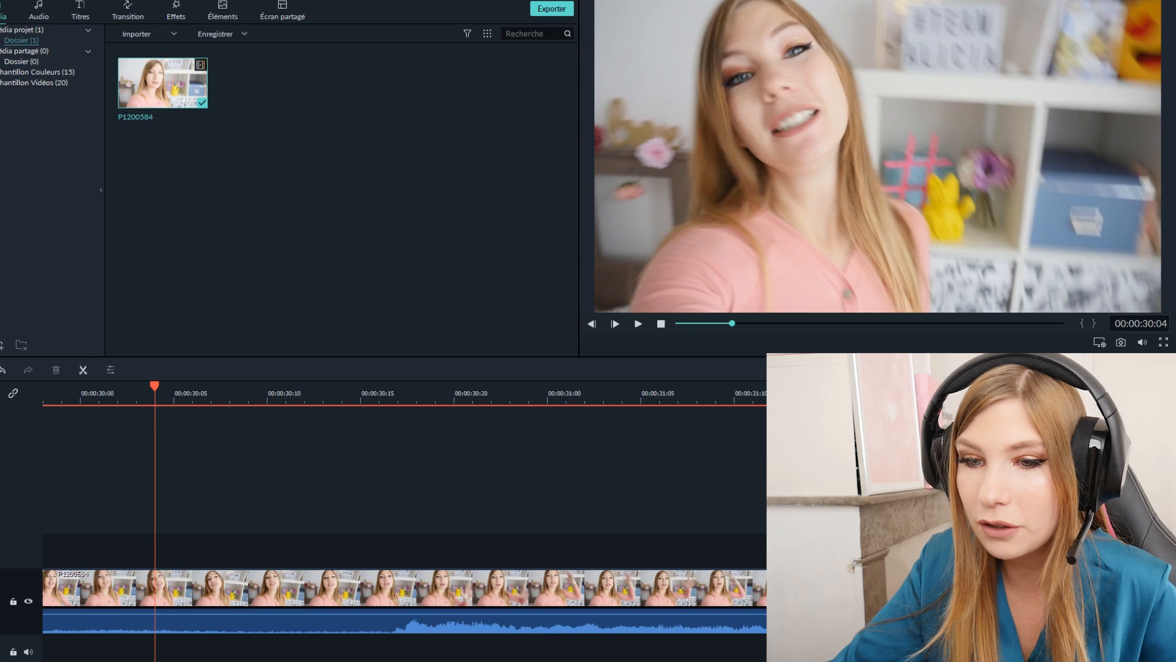
{"action": "scroll", "coordinate": [405, 502], "scroll_direction": "left", "scroll_amount": 5}
{"action": "scroll", "coordinate": [404, 502], "scroll_direction": "left", "scroll_amount": 10}
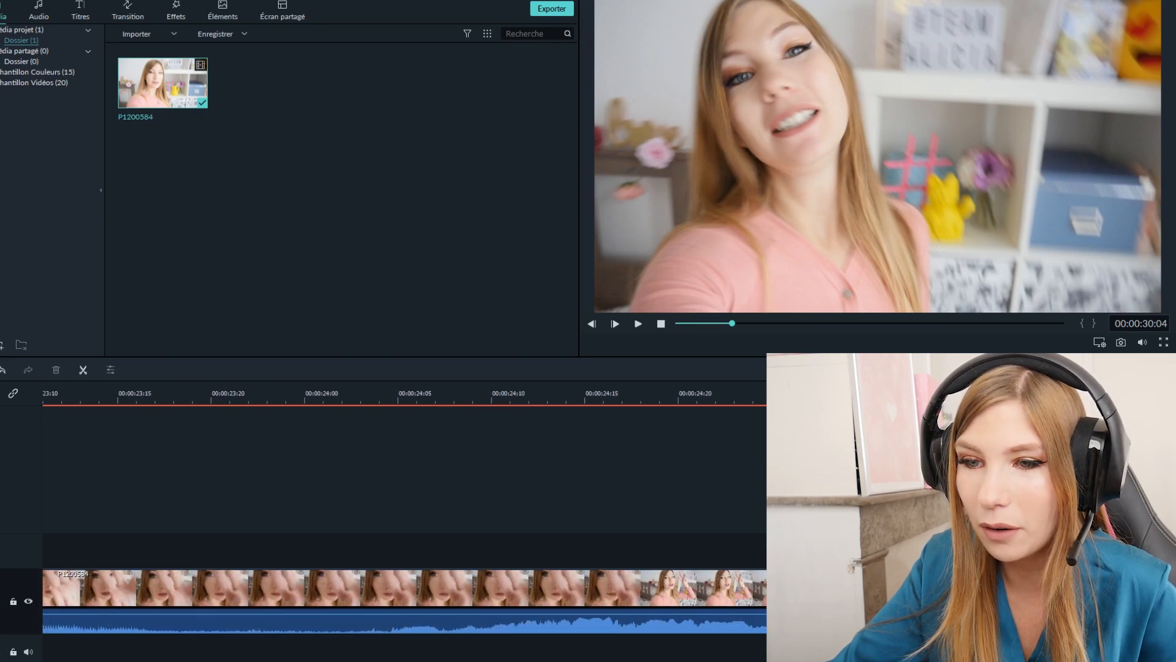
{"action": "scroll", "coordinate": [405, 503], "scroll_direction": "left", "scroll_amount": 3}
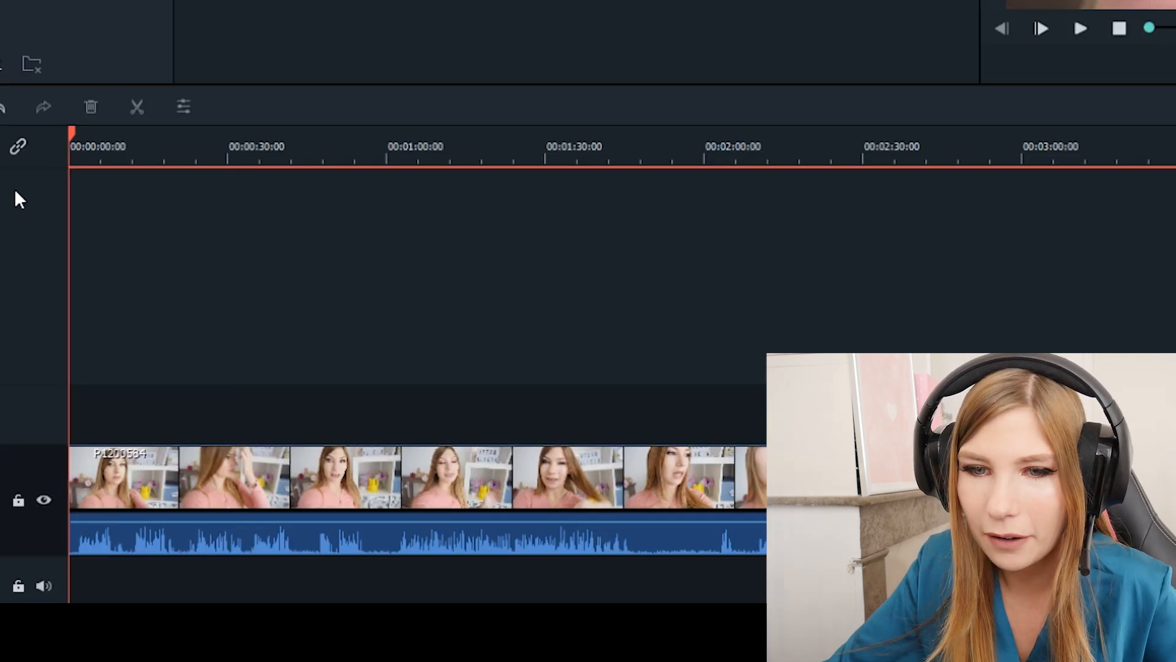
- Trim the start of the P1200584 clip up to the playhead, removing about two seconds
{"action": "left_click_drag", "start_coordinate": [78, 155], "coordinate": [77, 152]}
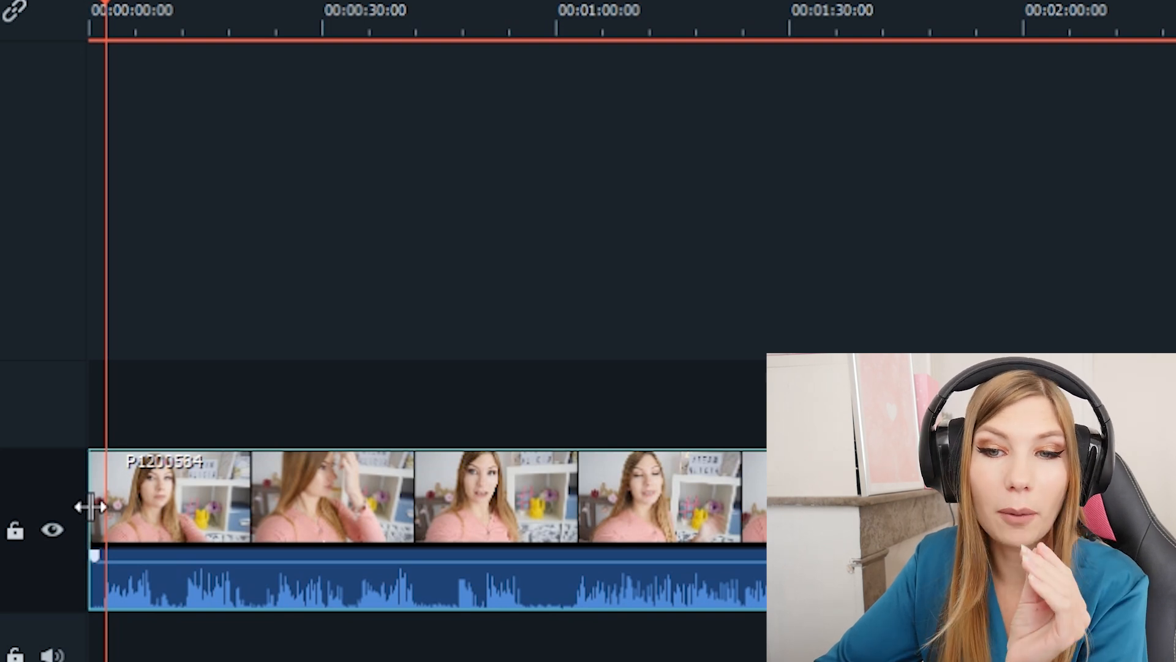
{"action": "left_click_drag", "start_coordinate": [90, 506], "coordinate": [870, 533]}
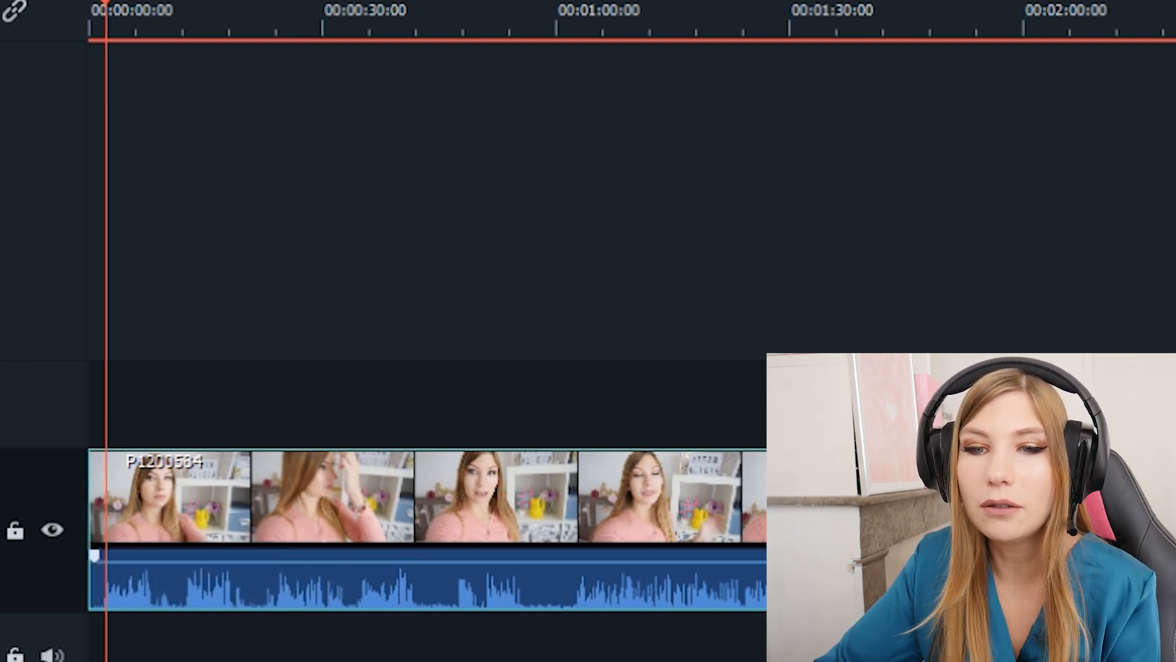
{"action": "left_click_drag", "start_coordinate": [90, 495], "coordinate": [104, 495]}
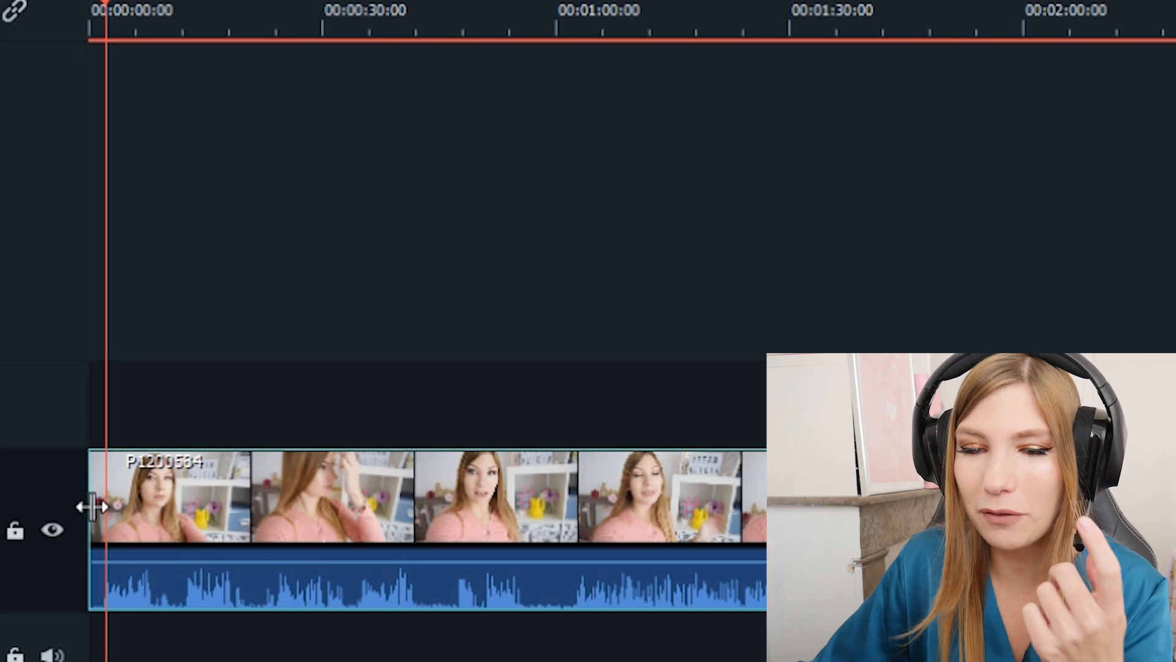
{"action": "left_click_drag", "start_coordinate": [93, 506], "coordinate": [104, 510]}
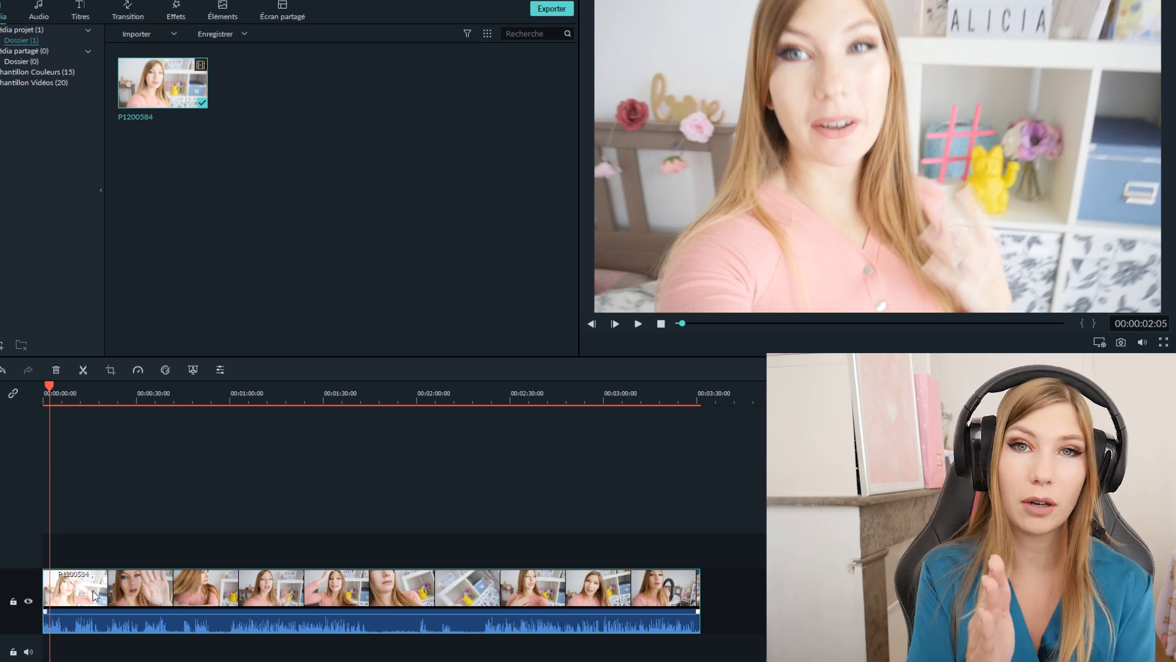
- Play the trimmed clip from its start to find the cutting point, and split it at 00:00:05:15
{"action": "left_click_drag", "start_coordinate": [392, 595], "coordinate": [301, 580]}
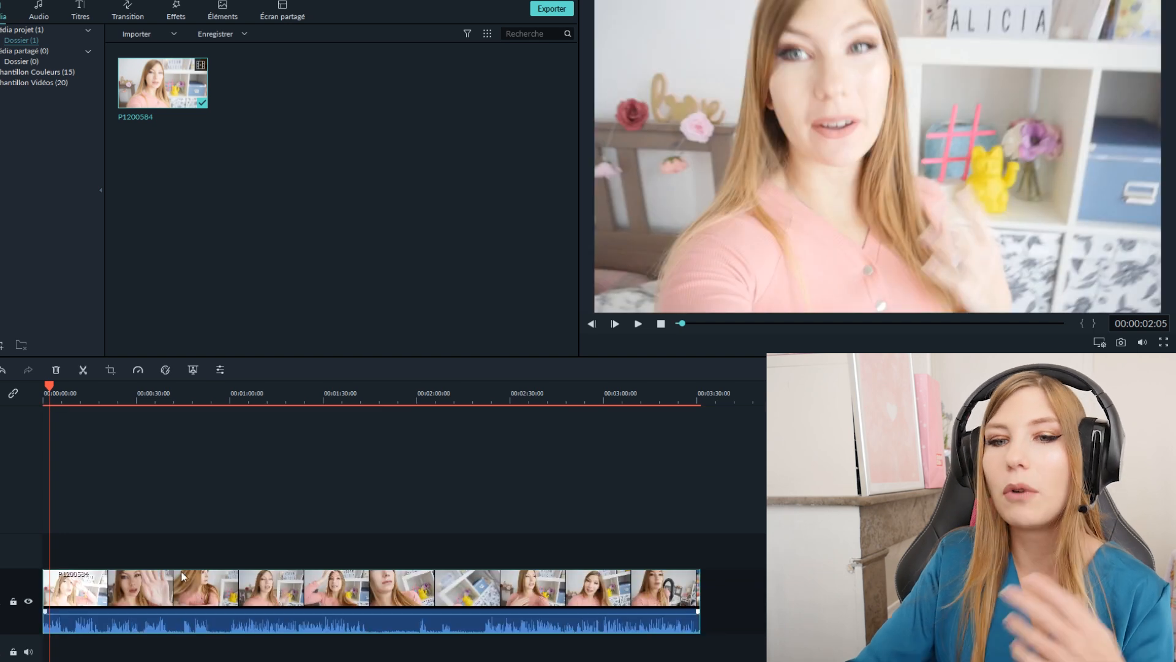
{"action": "left_click_drag", "start_coordinate": [57, 384], "coordinate": [34, 388]}
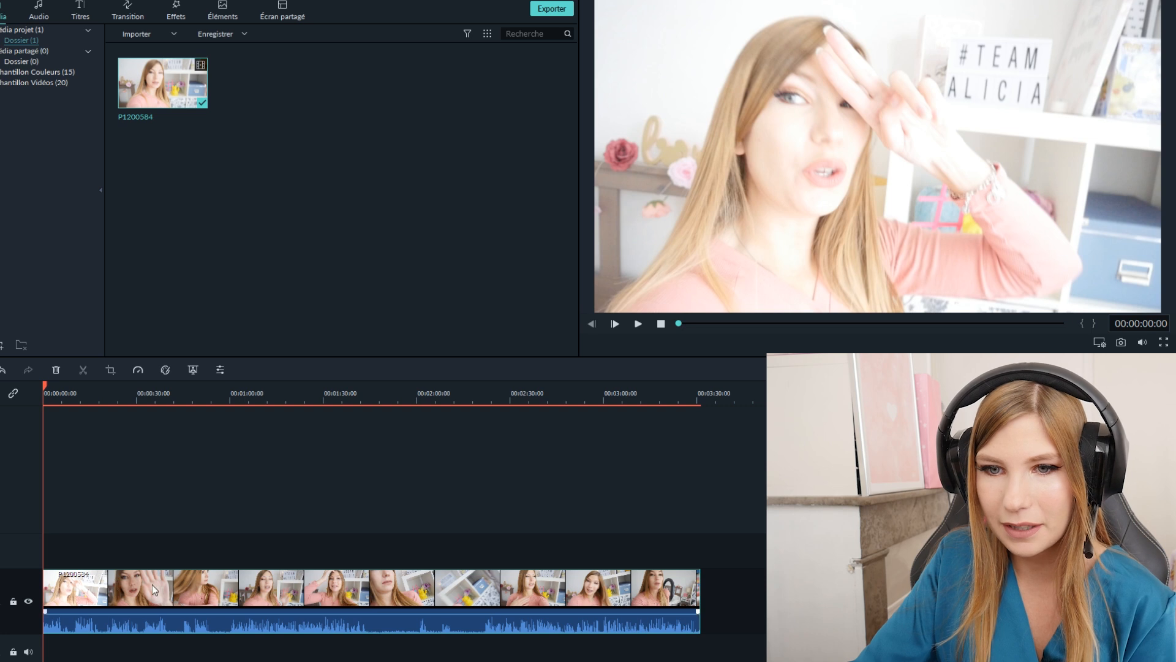
{"action": "key", "text": "space"}
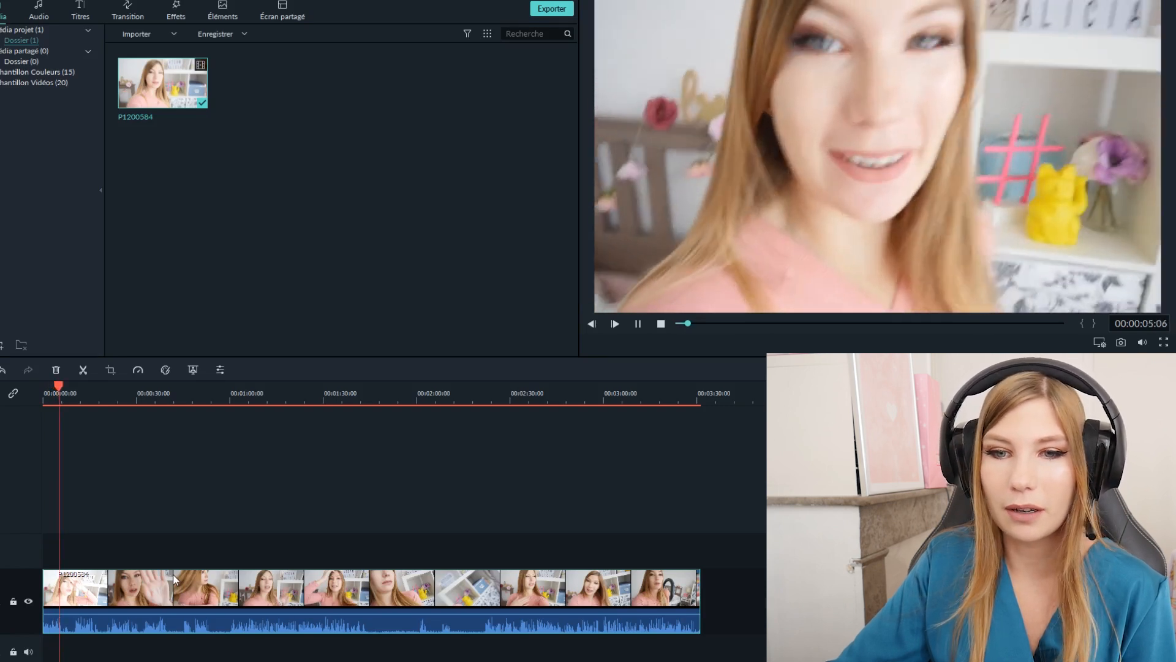
{"action": "key", "text": "space"}
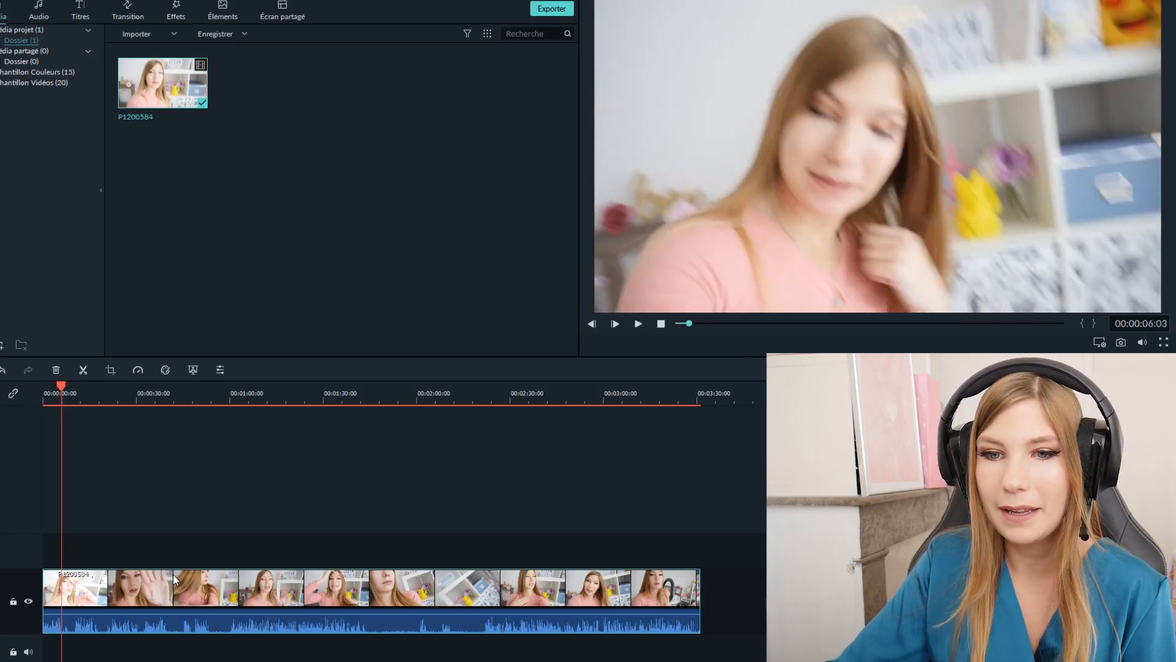
{"action": "left_click", "coordinate": [52, 387]}
{"action": "key", "text": "space"}
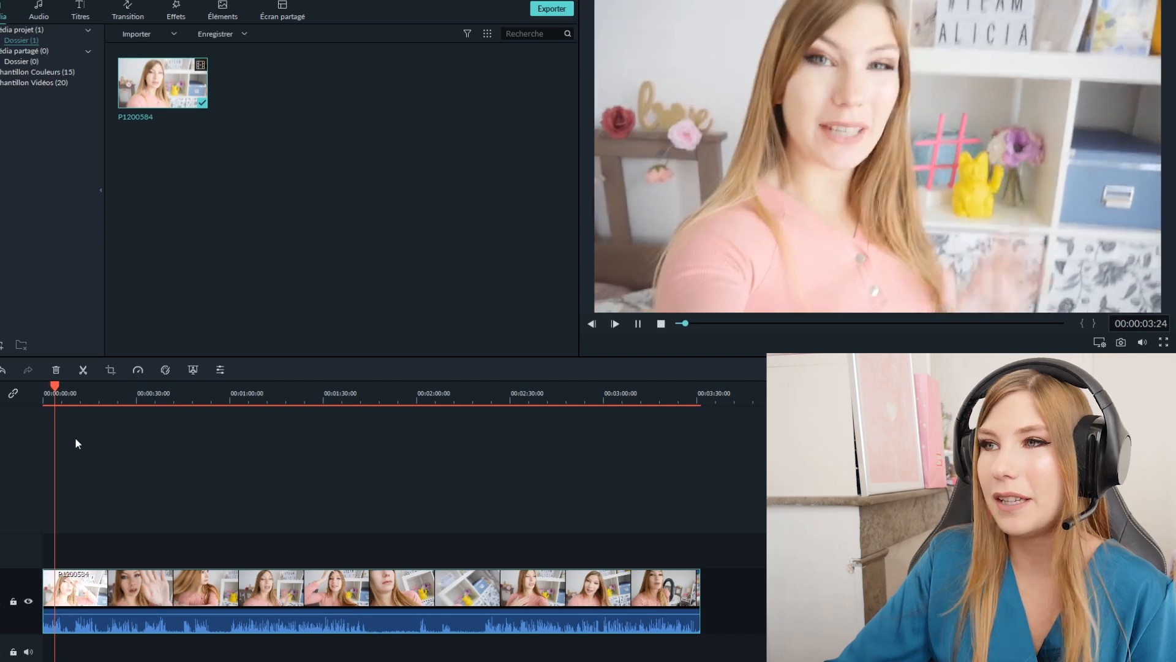
{"action": "key", "text": "space"}
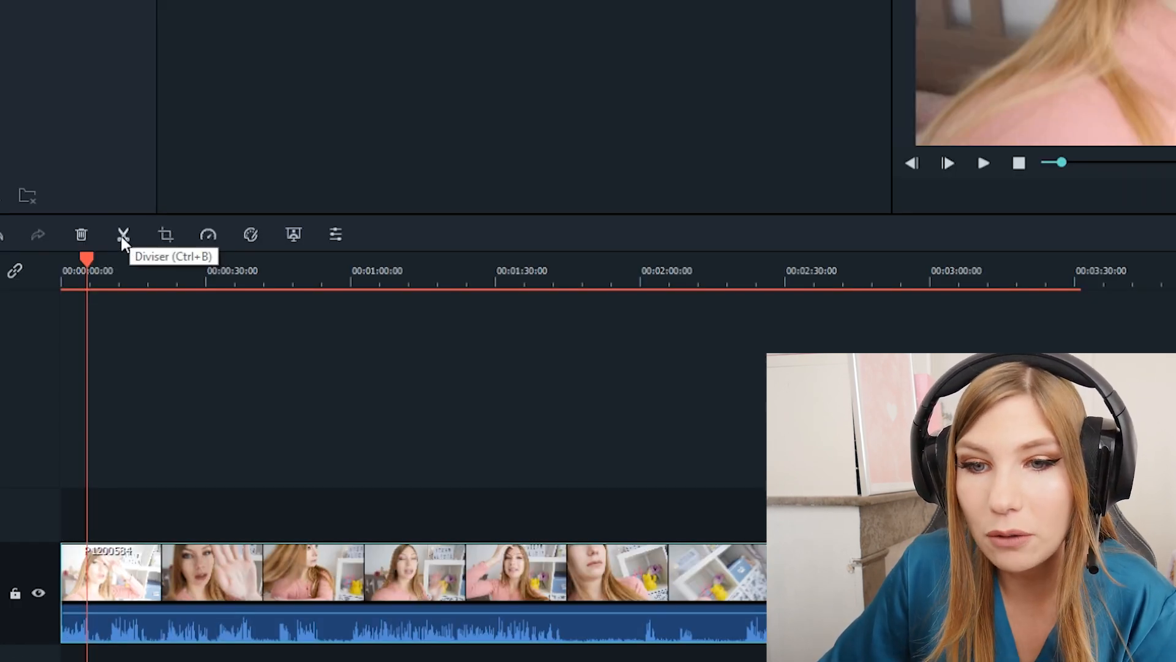
{"action": "left_click", "coordinate": [122, 235]}
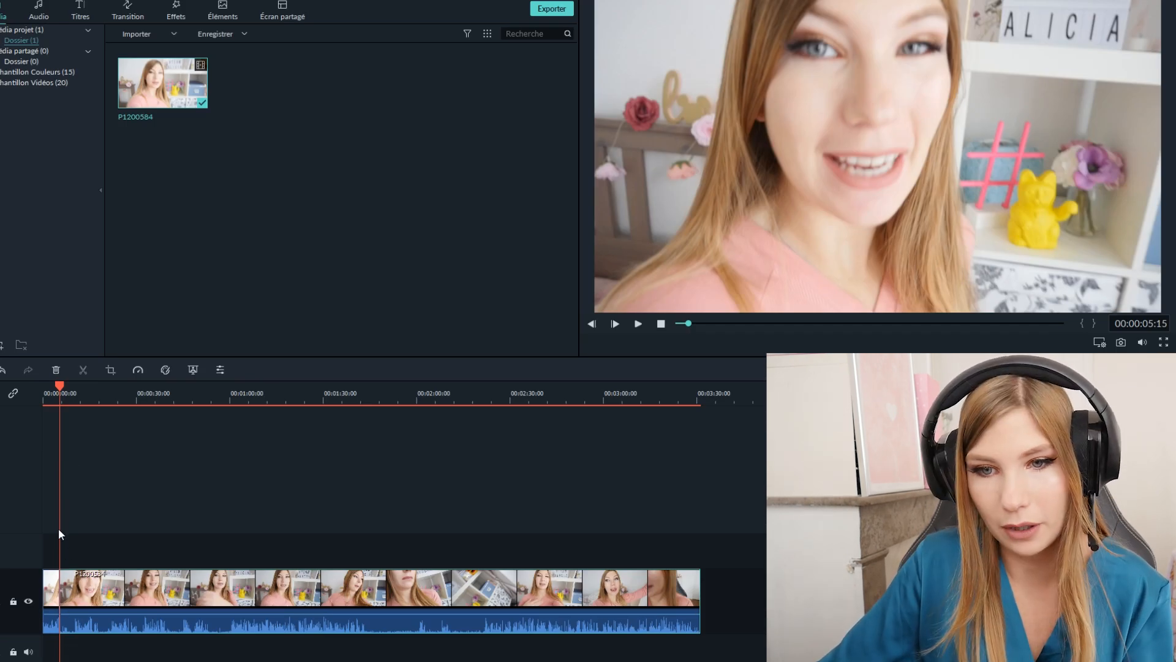
- Move the second P1200584 segment later on its track to start at about 00:00:44, opening a gap after the first segment
{"action": "left_click", "coordinate": [92, 392]}
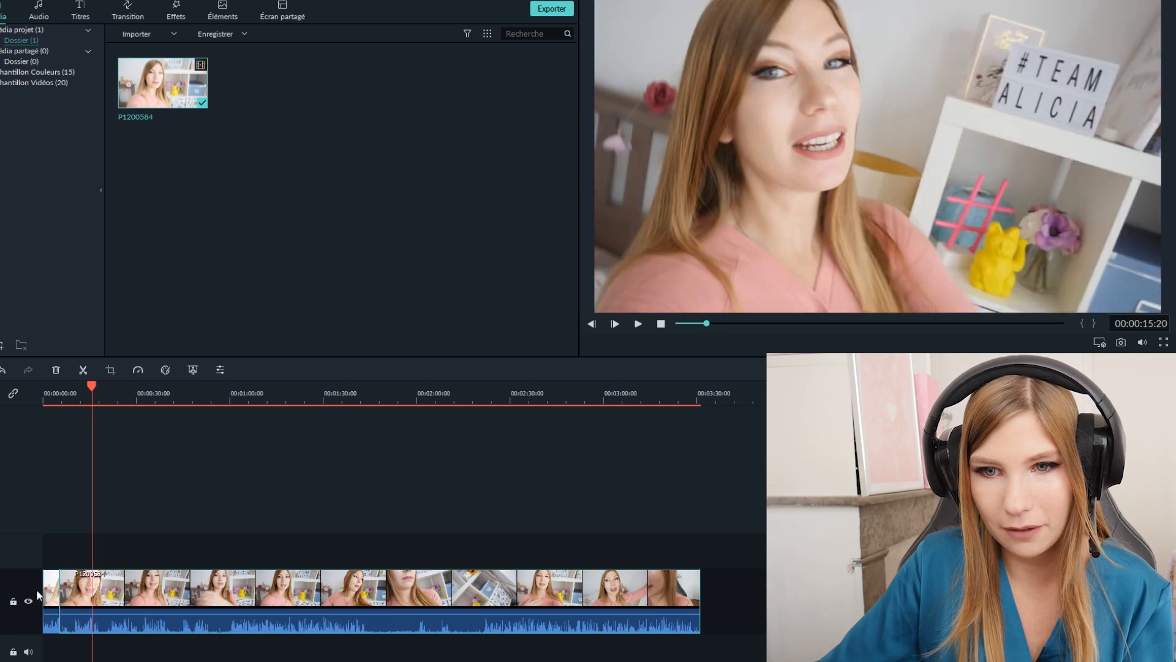
{"action": "left_click", "coordinate": [51, 600]}
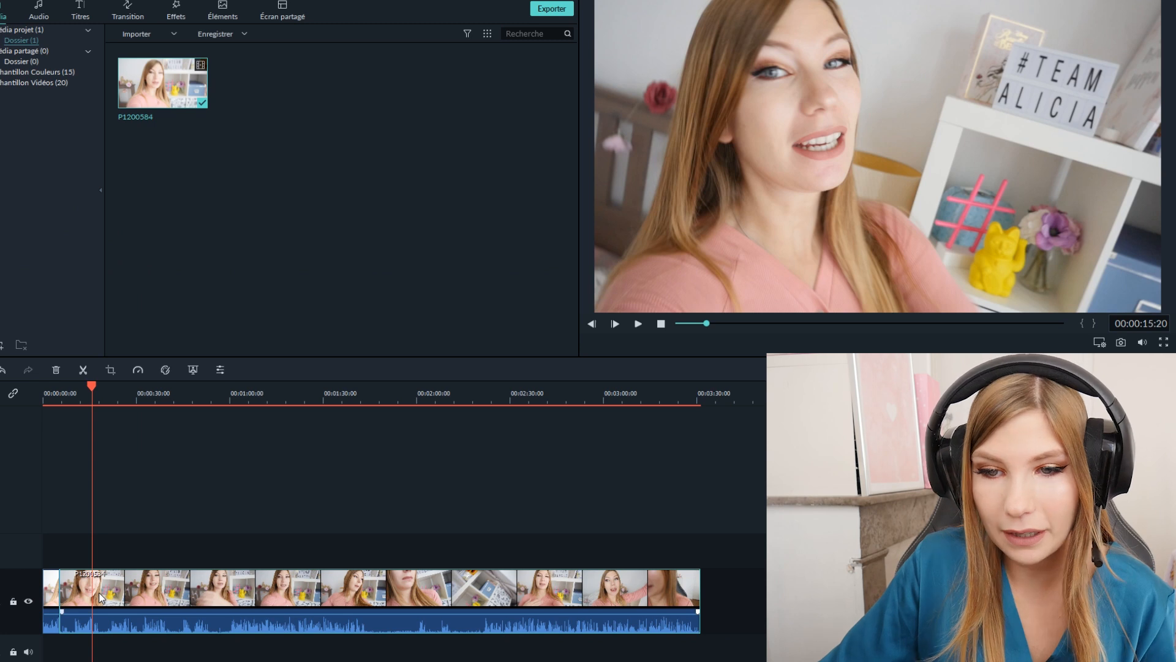
{"action": "left_click_drag", "start_coordinate": [100, 593], "coordinate": [223, 582]}
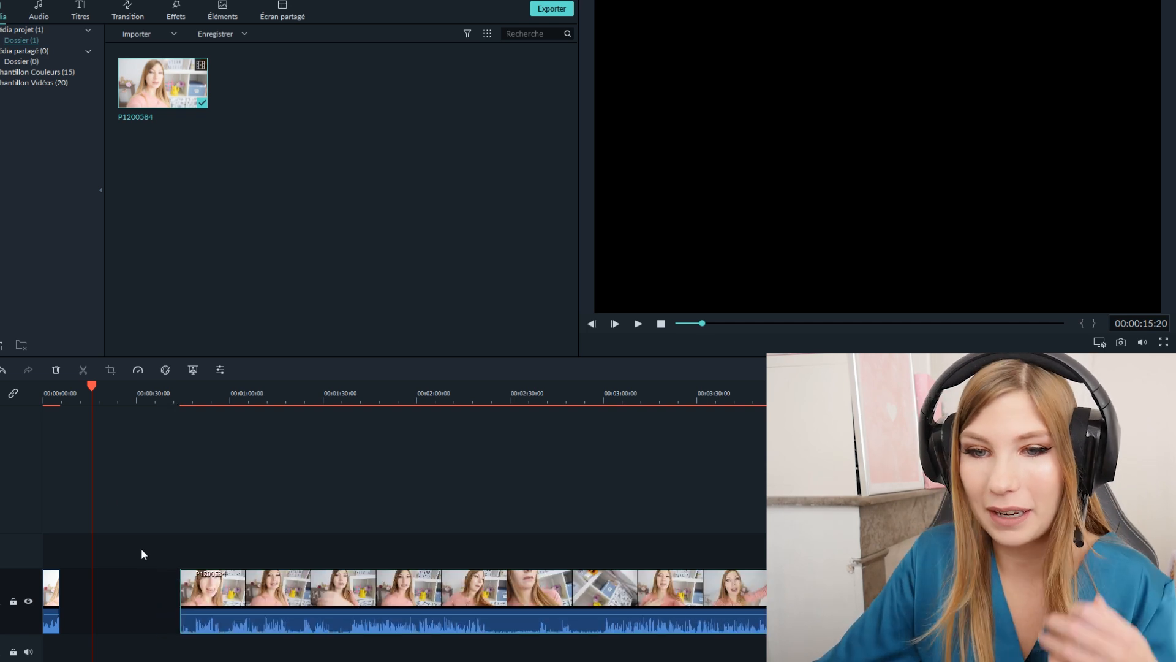
- Insert the youtube-intro clip directly after the first P1200584 segment and play the passage from 00:00:04:15
{"action": "mouse_move", "coordinate": [85, 396]}
{"action": "left_mouse_down"}
{"action": "mouse_move", "coordinate": [79, 384]}
{"action": "mouse_move", "coordinate": [53, 392]}
{"action": "mouse_move", "coordinate": [70, 392]}
{"action": "left_mouse_up"}
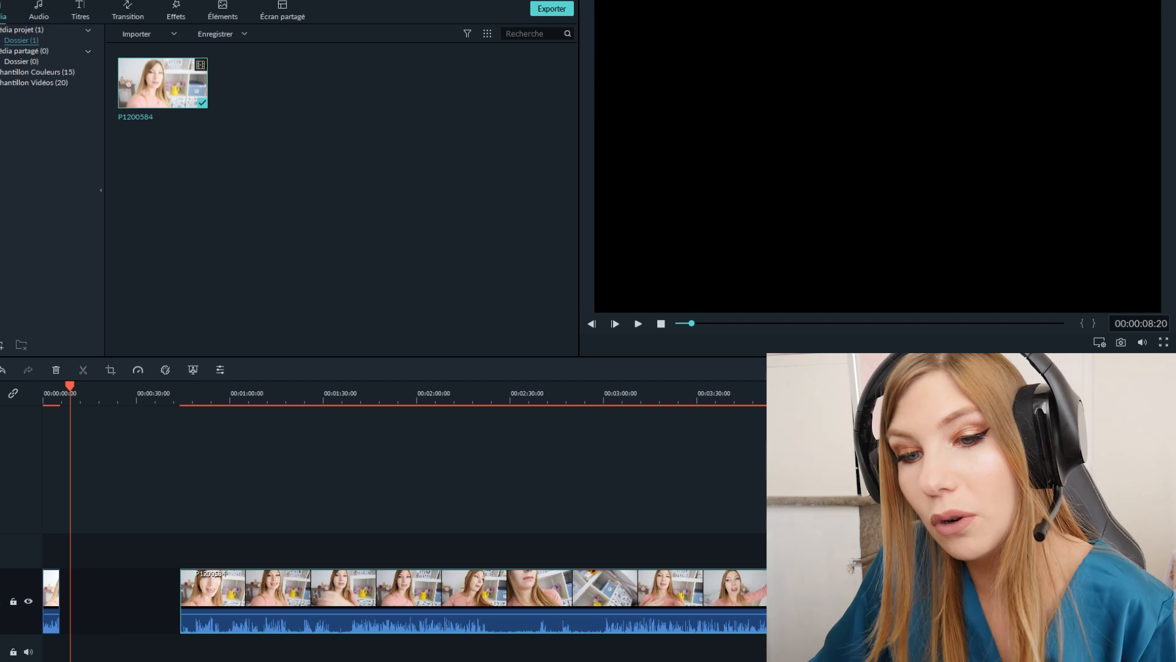
{"action": "left_click_drag", "start_coordinate": [116, 596], "coordinate": [76, 598]}
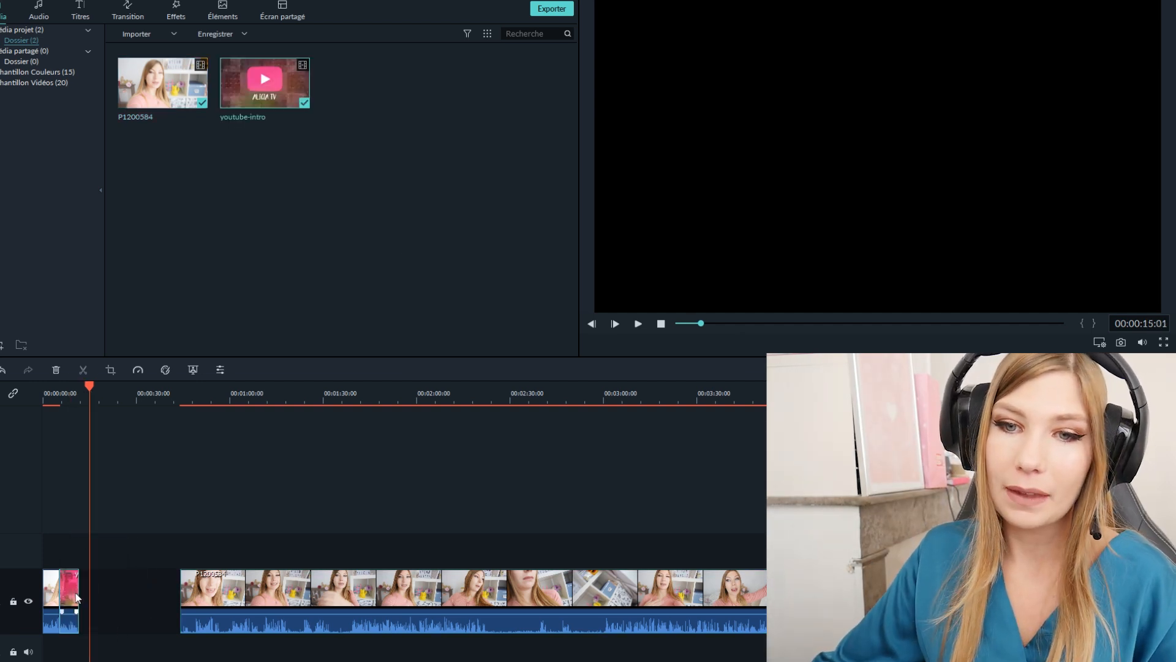
{"action": "left_click", "coordinate": [56, 393]}
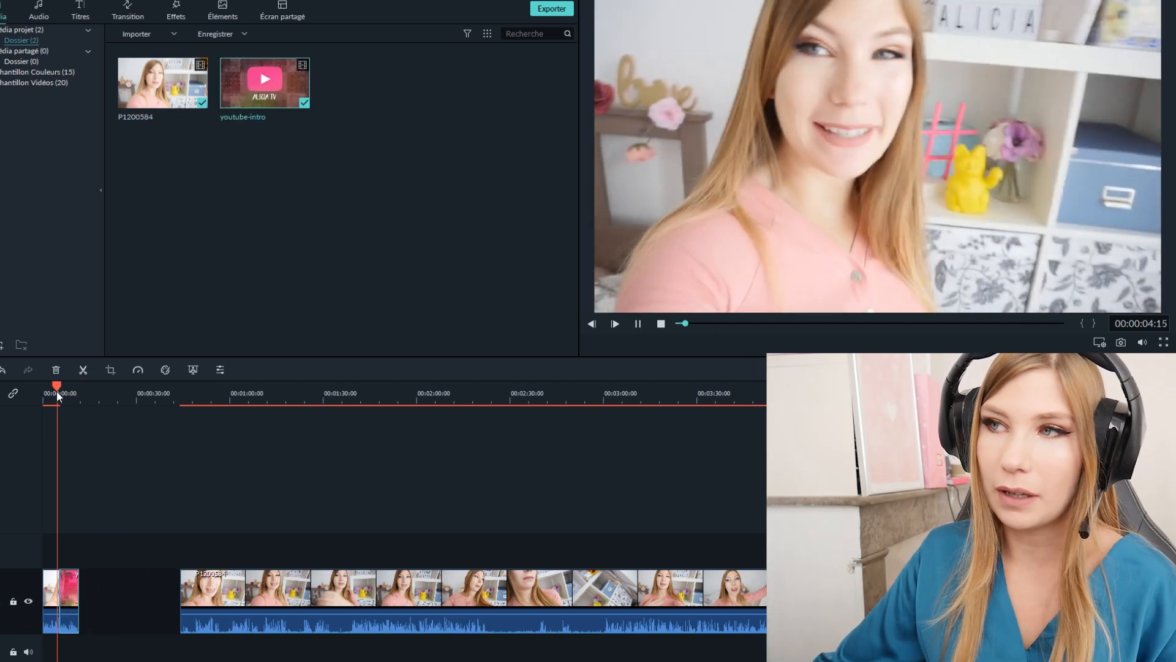
{"action": "key", "text": "space"}
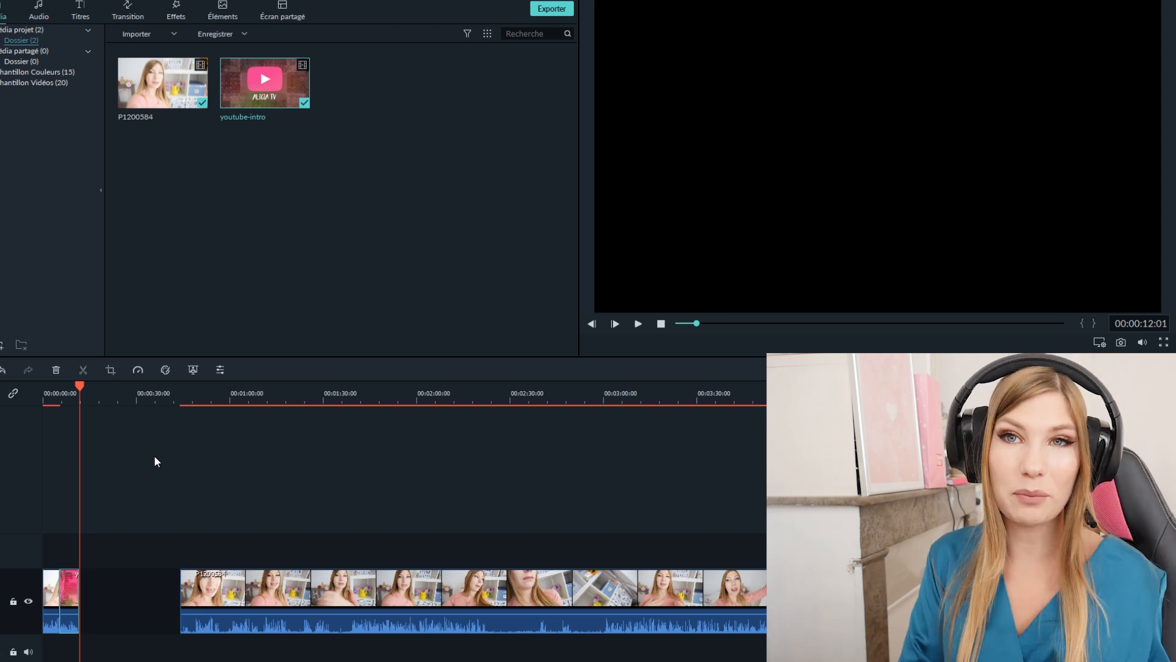
- Play the second P1200584 segment from 00:01:01:10 to look for the part of its beginning worth cutting
{"action": "left_click_drag", "start_coordinate": [202, 395], "coordinate": [244, 400]}
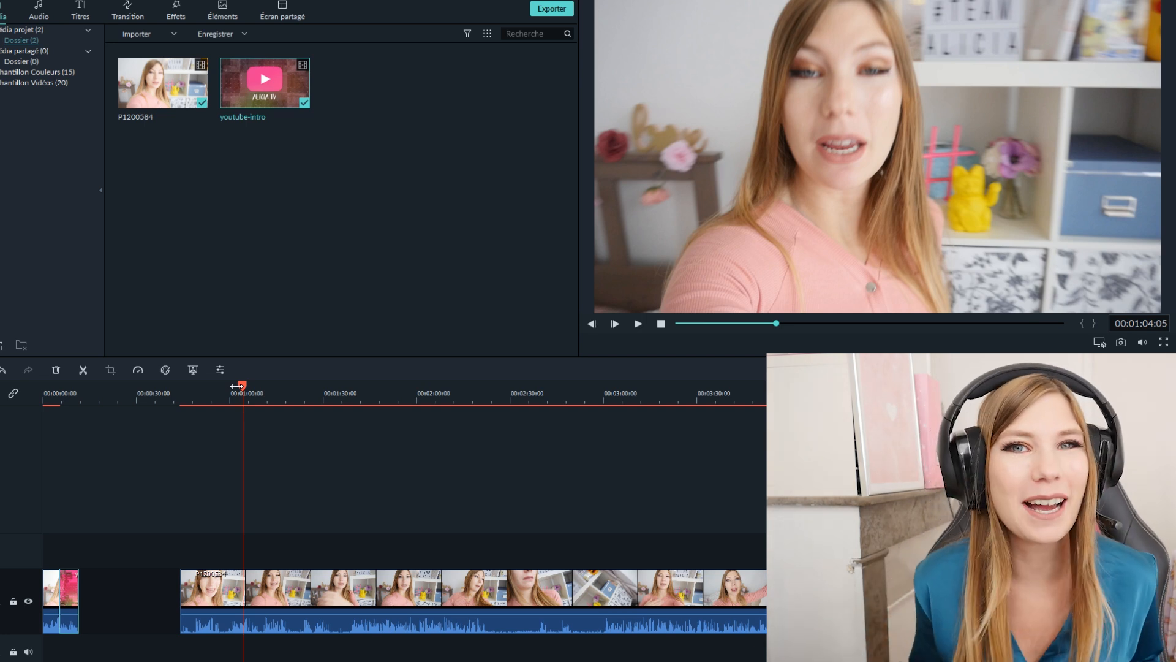
{"action": "left_click", "coordinate": [234, 398]}
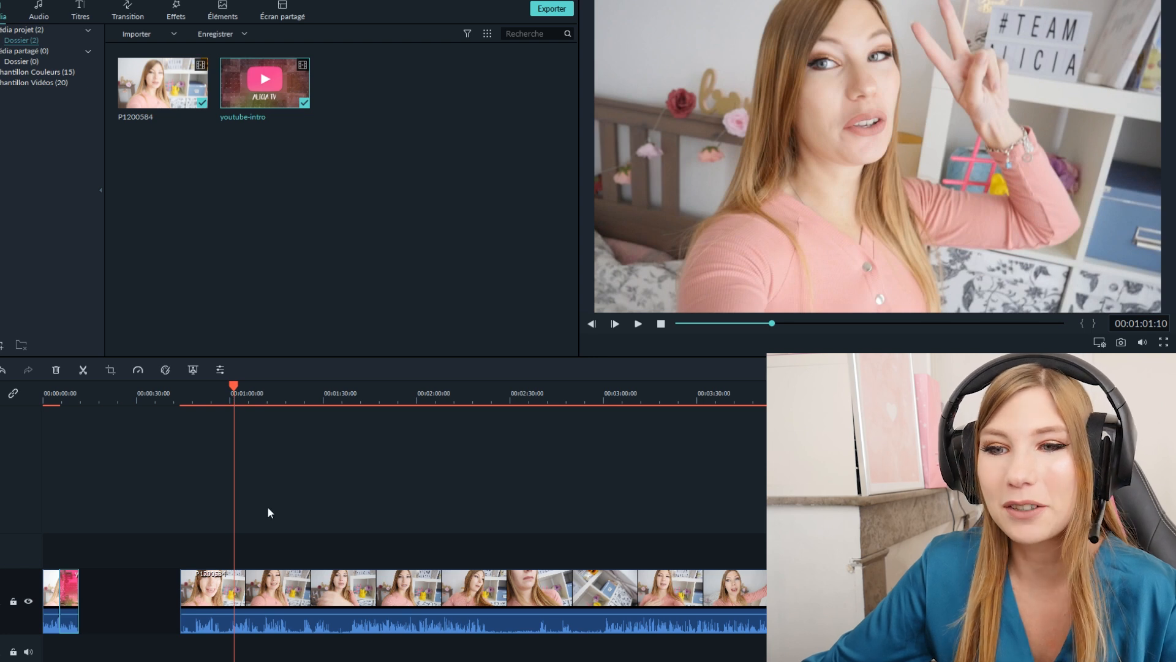
{"action": "key", "text": "space"}
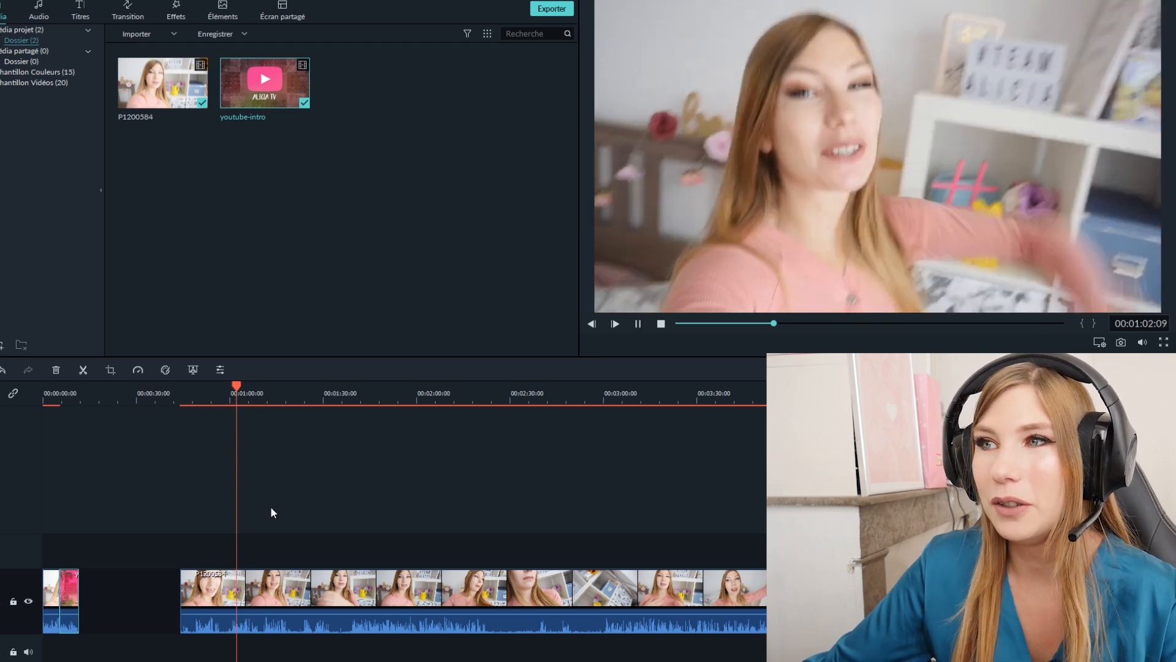
{"action": "key", "text": "space"}
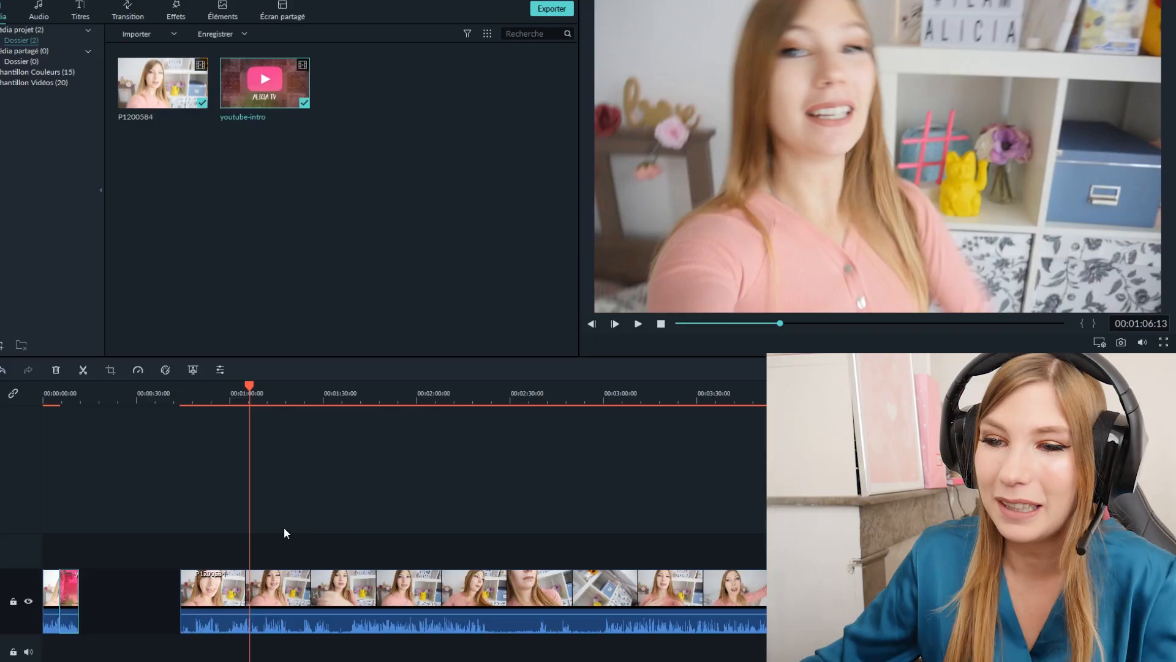
- Trim the start of the second P1200584 segment up to the playhead at 00:01:39:15 and preview it from 00:00:55:14
{"action": "left_click_drag", "start_coordinate": [251, 388], "coordinate": [352, 387]}
{"action": "left_click", "coordinate": [269, 607]}
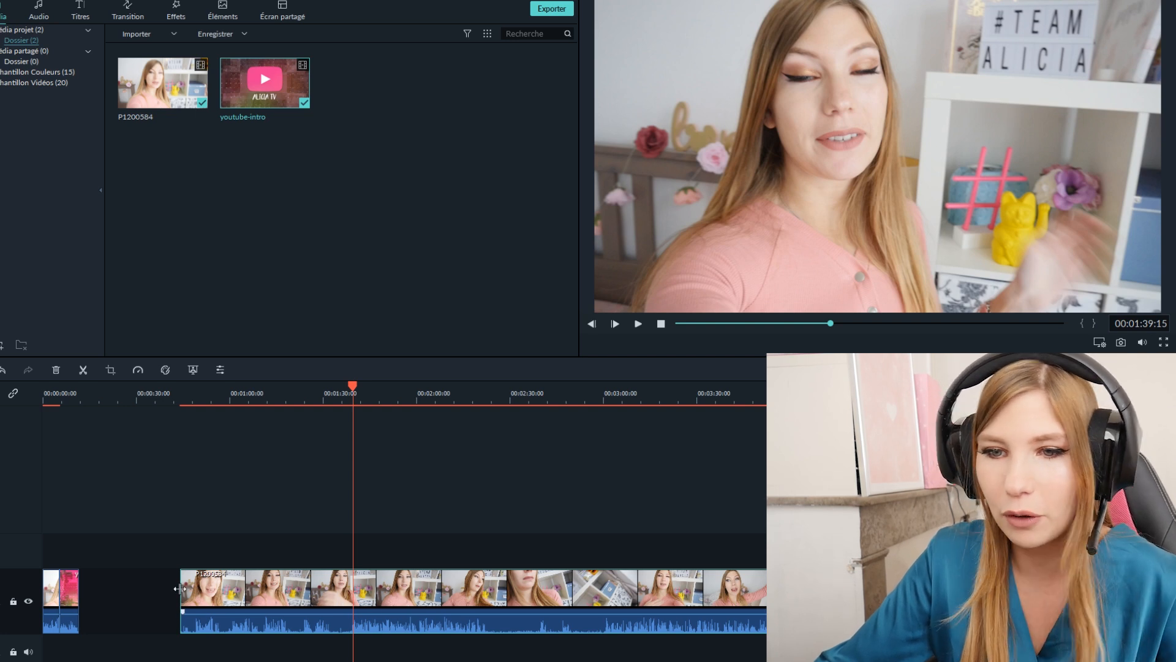
{"action": "left_click_drag", "start_coordinate": [180, 588], "coordinate": [179, 588]}
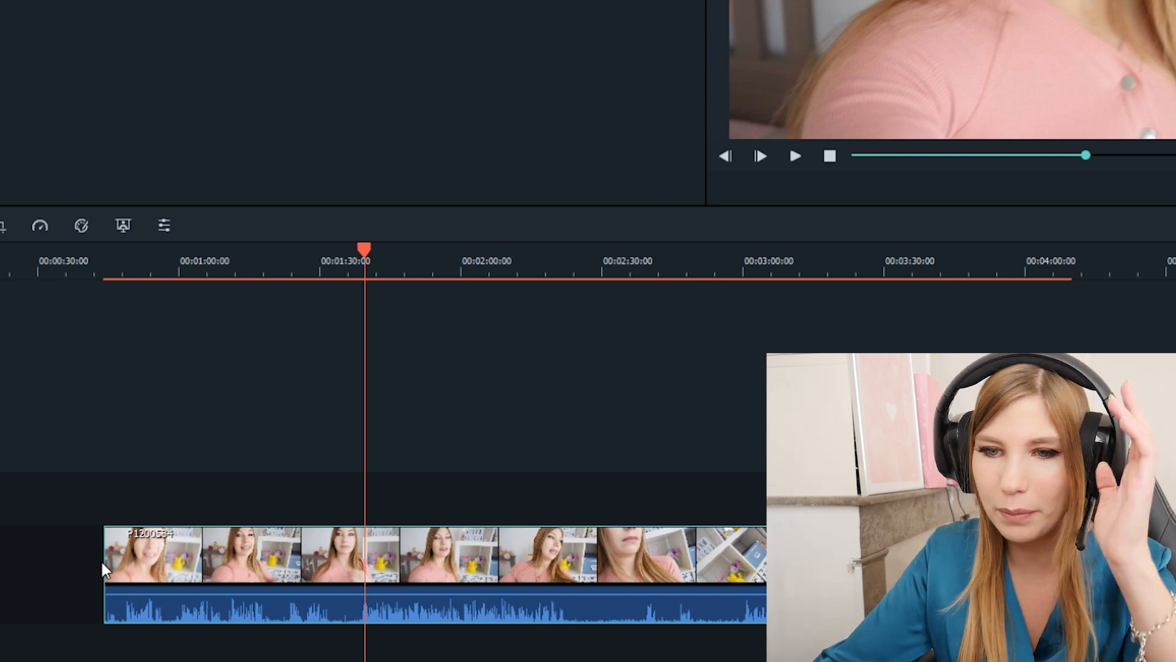
{"action": "left_click_drag", "start_coordinate": [105, 554], "coordinate": [104, 554]}
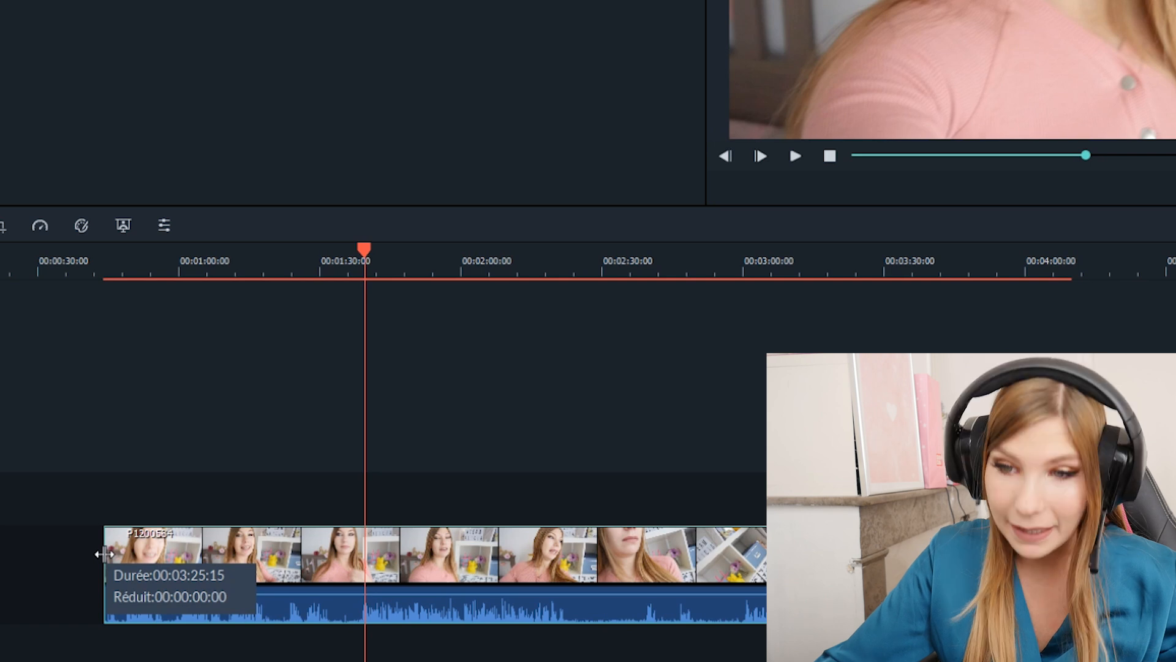
{"action": "left_click_drag", "start_coordinate": [104, 553], "coordinate": [342, 580]}
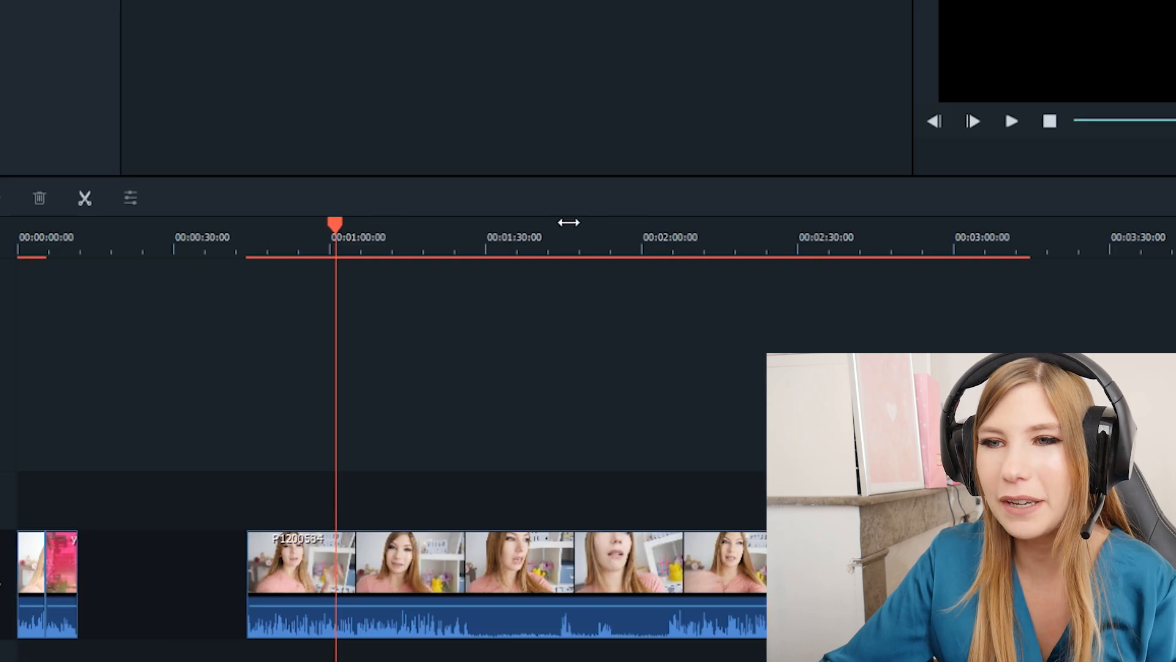
{"action": "left_click_drag", "start_coordinate": [338, 229], "coordinate": [306, 228]}
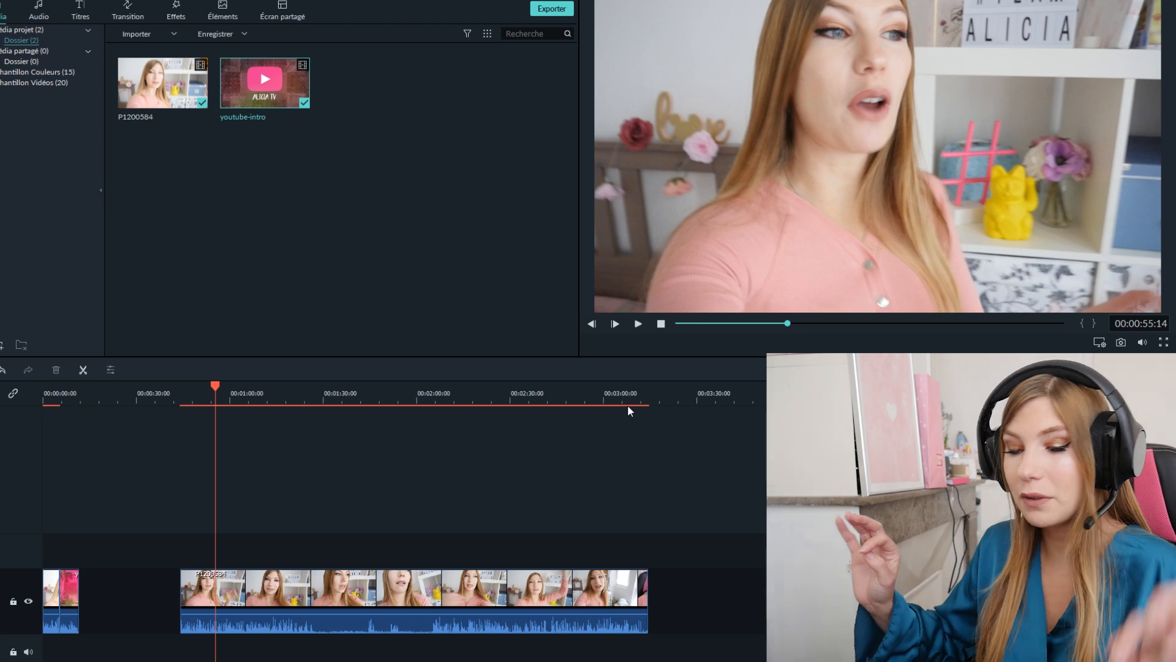
{"action": "key", "text": "space"}
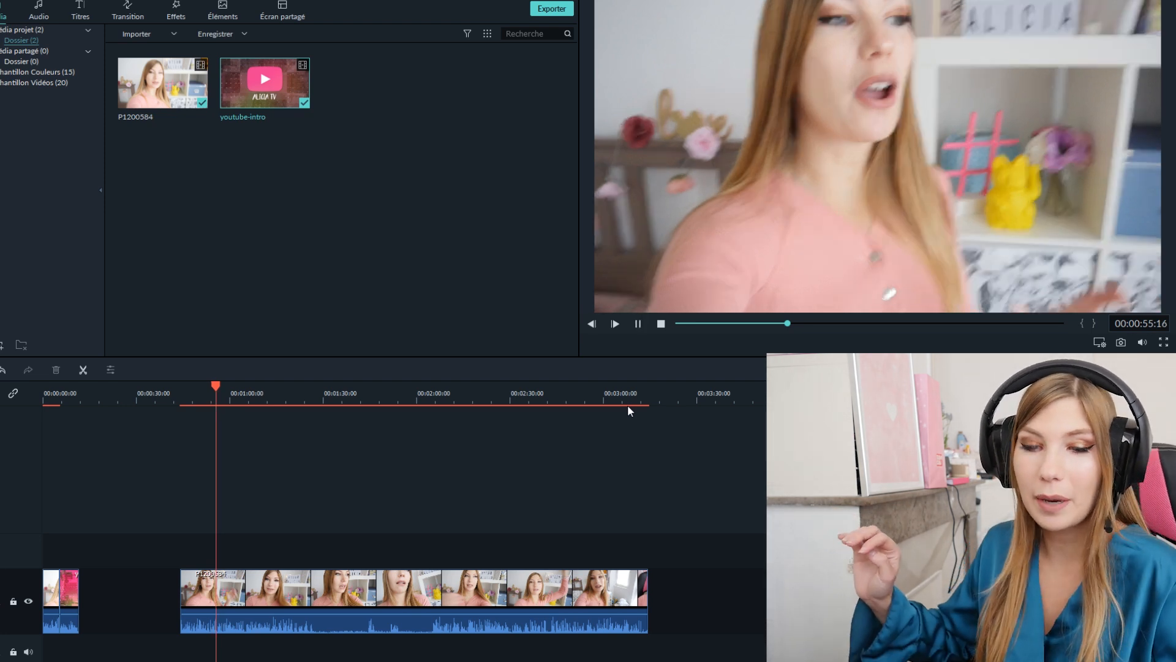
{"action": "key", "text": "space"}
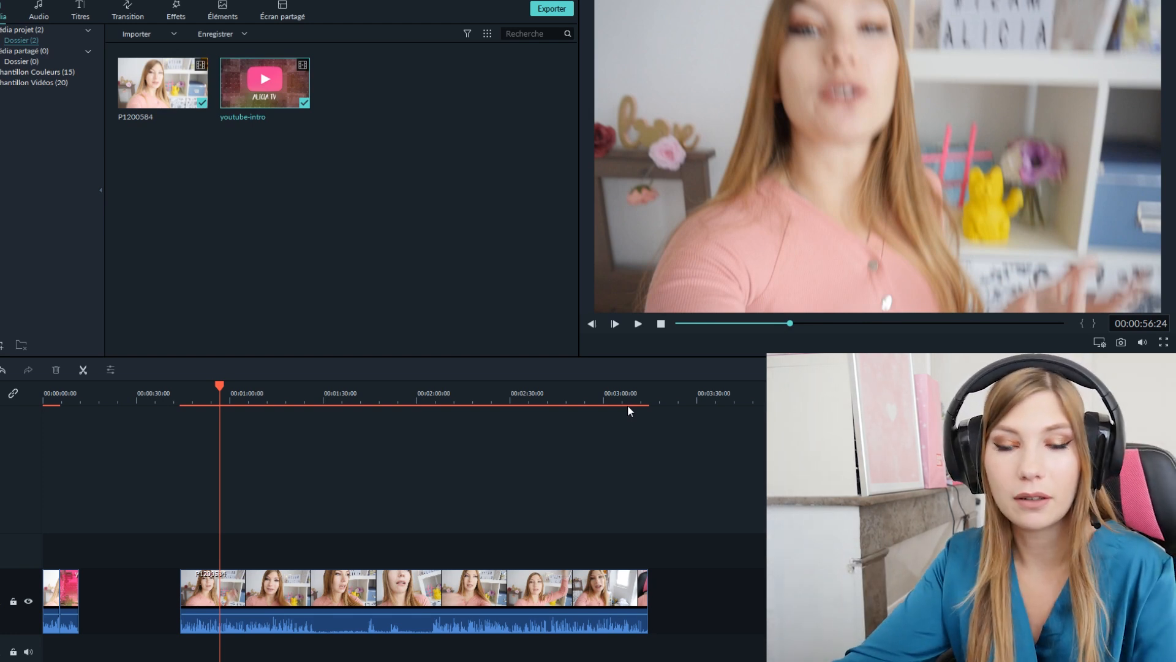
- Undo the last timeline edit and redo it
{"action": "key", "text": "ctrl+z"}
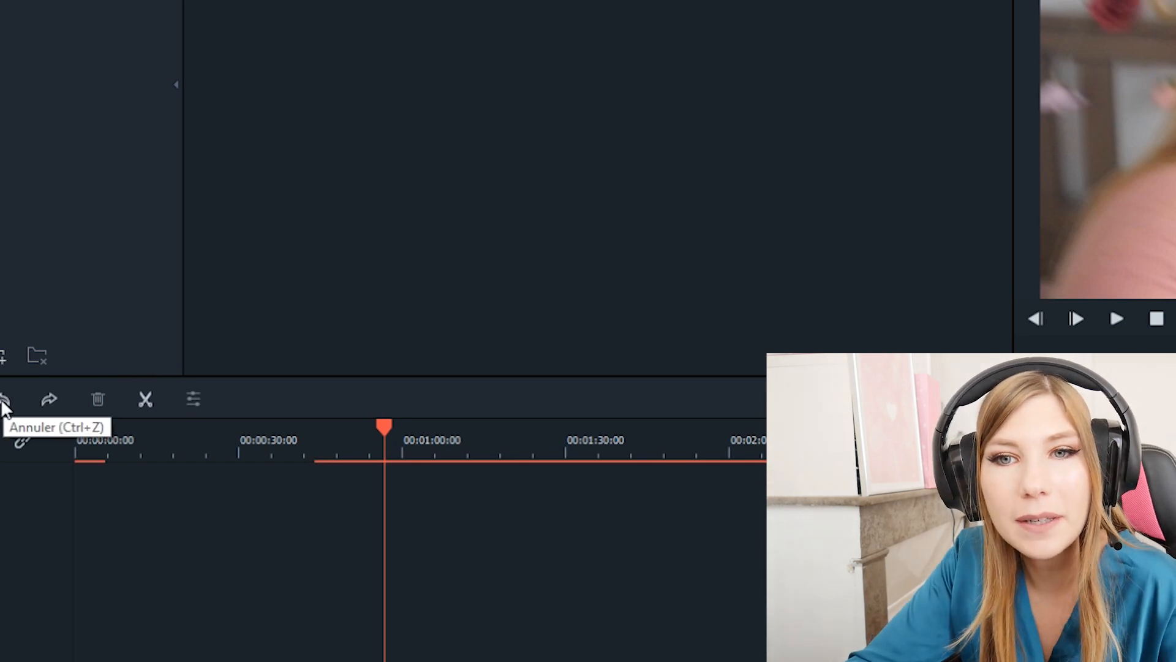
{"action": "left_click", "coordinate": [54, 399]}
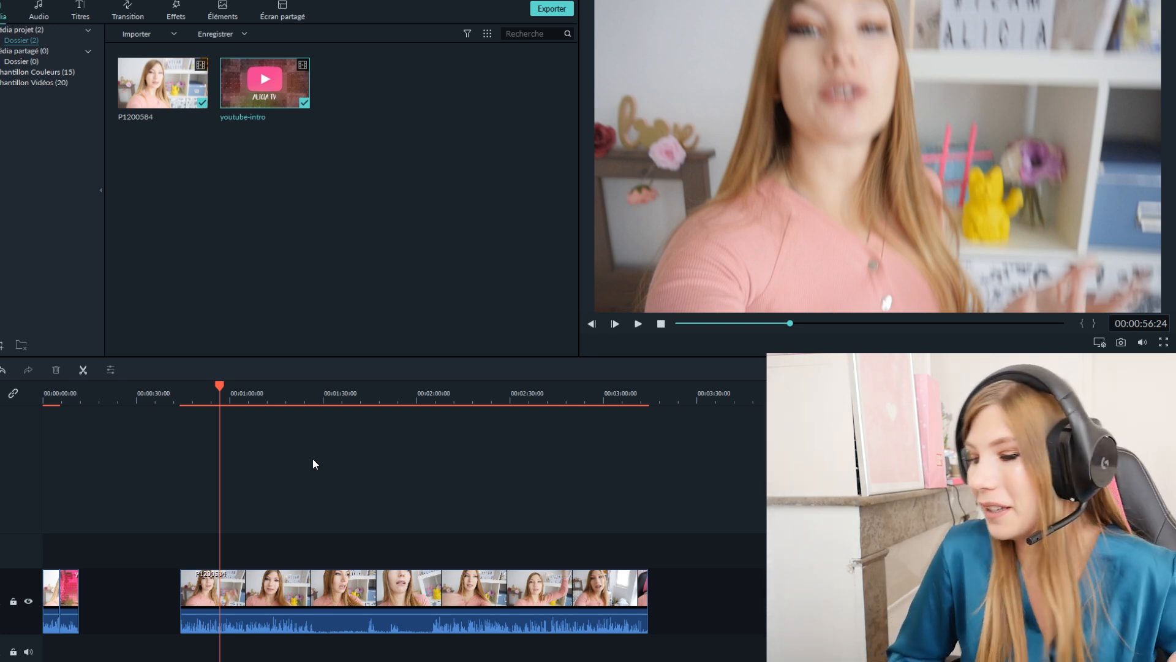
- Move the trimmed P1200584 segment directly against the end of the youtube-intro clip and play across the join
{"action": "left_click_drag", "start_coordinate": [215, 587], "coordinate": [122, 587]}
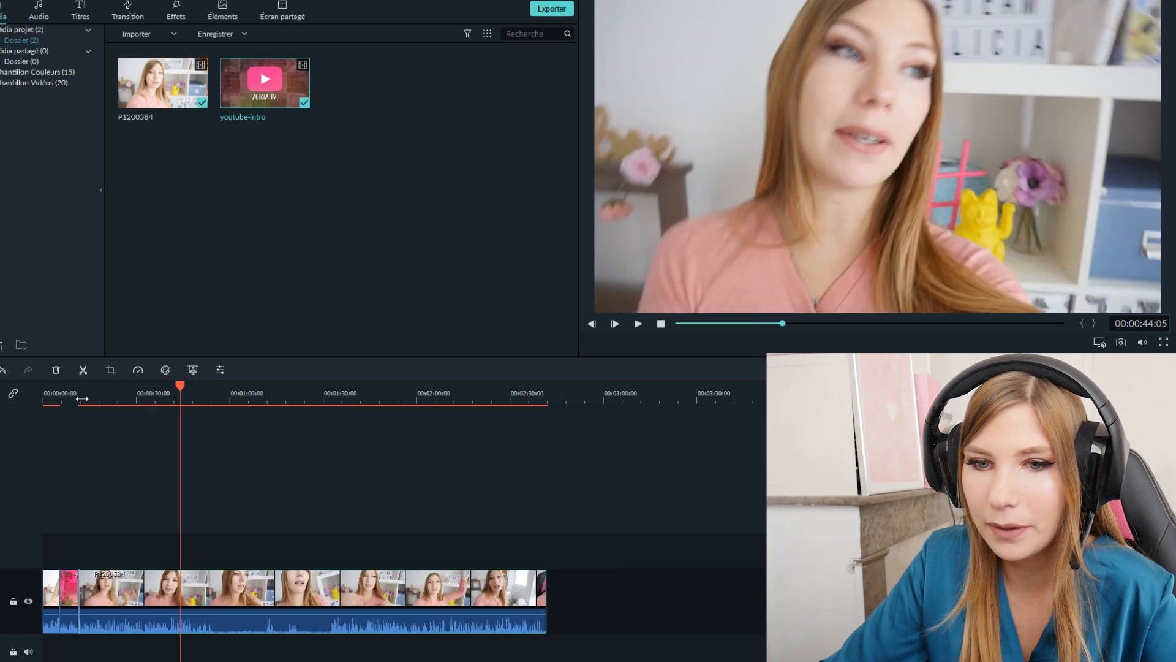
{"action": "left_click", "coordinate": [81, 398]}
{"action": "left_click_drag", "start_coordinate": [83, 386], "coordinate": [77, 388]}
{"action": "key", "text": "space"}
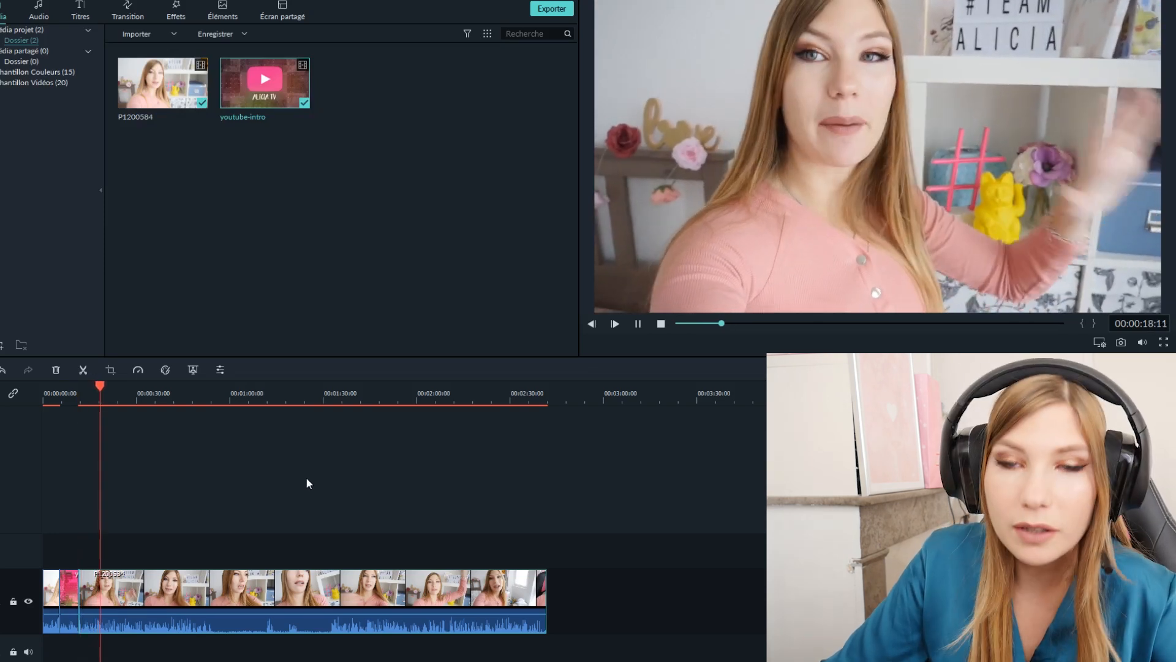
{"action": "key", "text": "space"}
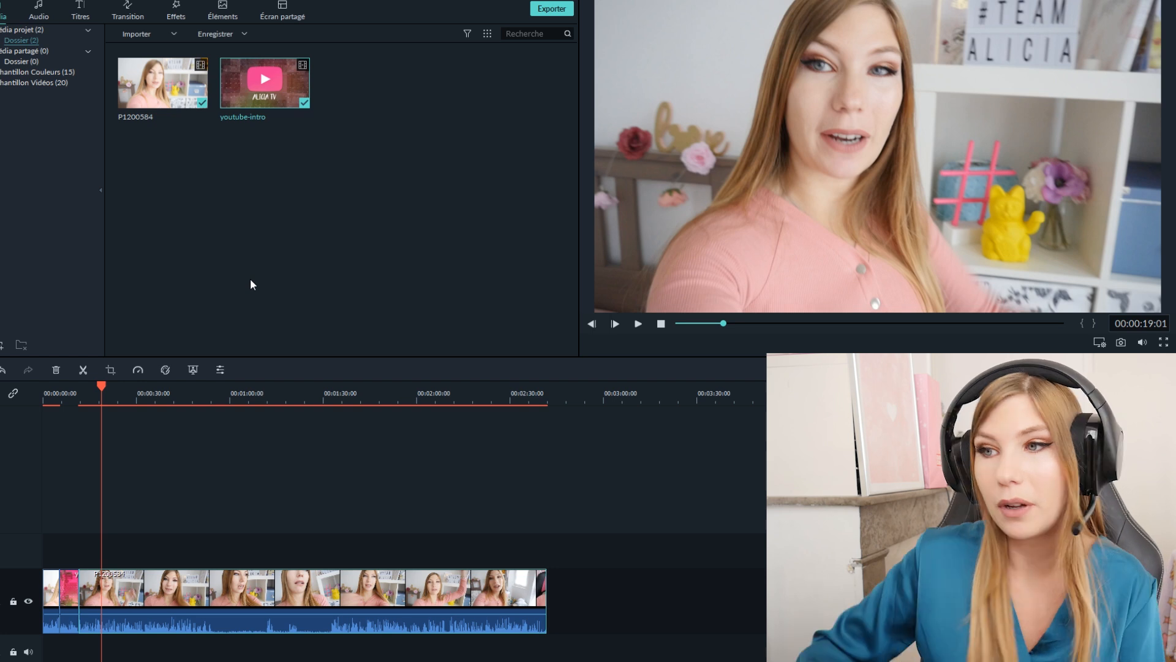
- Browse the built-in music library and preview the Garret Bevins - Infinite track, including the passage from about 29 seconds
{"action": "left_click", "coordinate": [39, 11]}
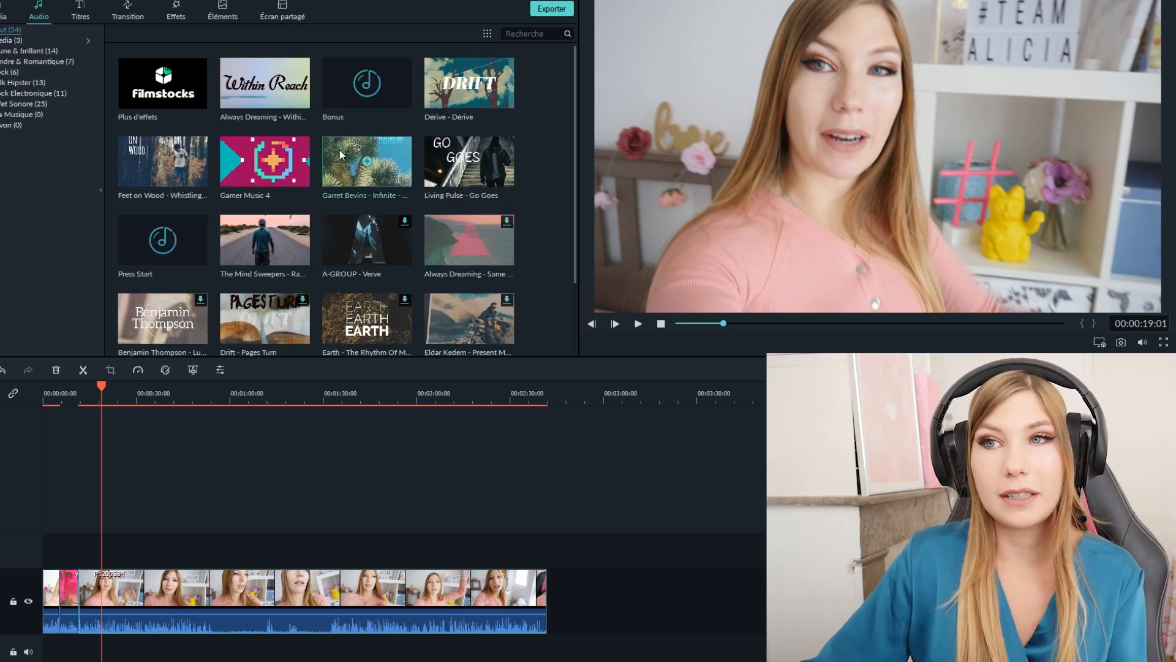
{"action": "scroll", "coordinate": [400, 184], "scroll_direction": "down", "scroll_amount": 10}
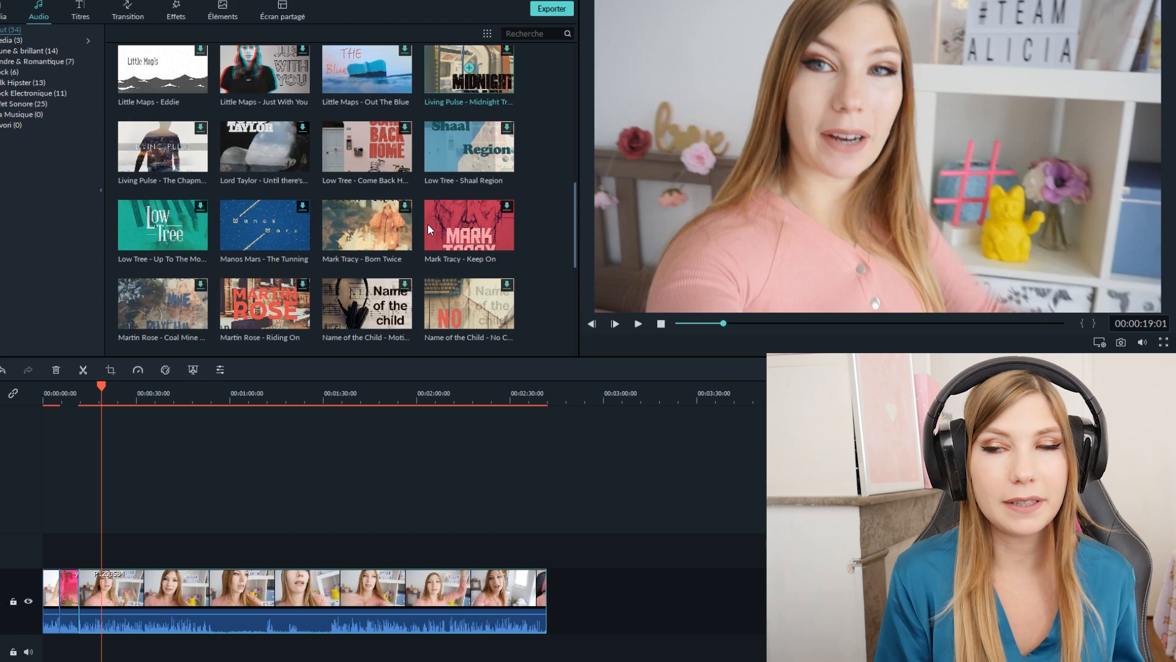
{"action": "scroll", "coordinate": [307, 176], "scroll_direction": "up", "scroll_amount": 10}
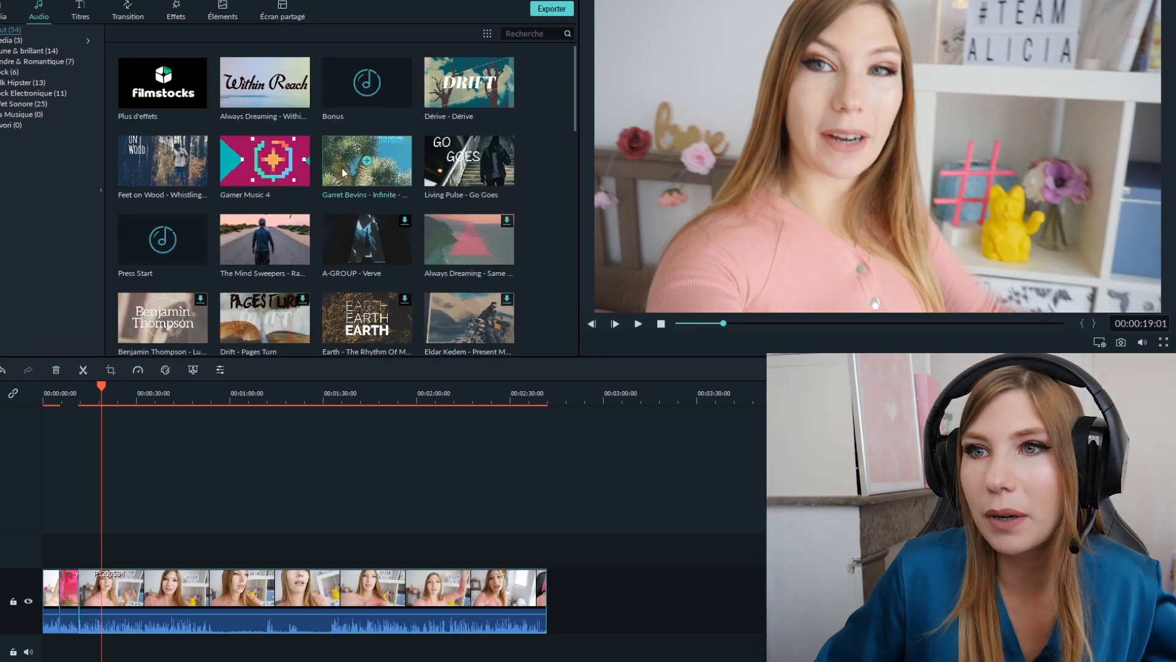
{"action": "double_click", "coordinate": [343, 170]}
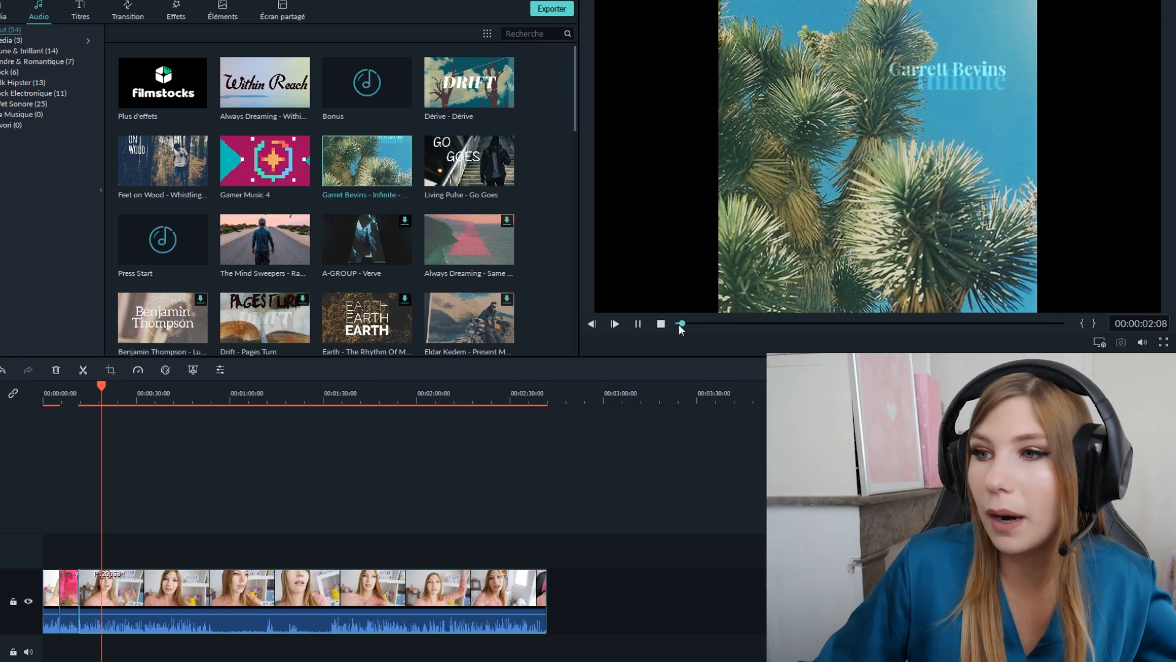
{"action": "left_click_drag", "start_coordinate": [680, 323], "coordinate": [724, 324]}
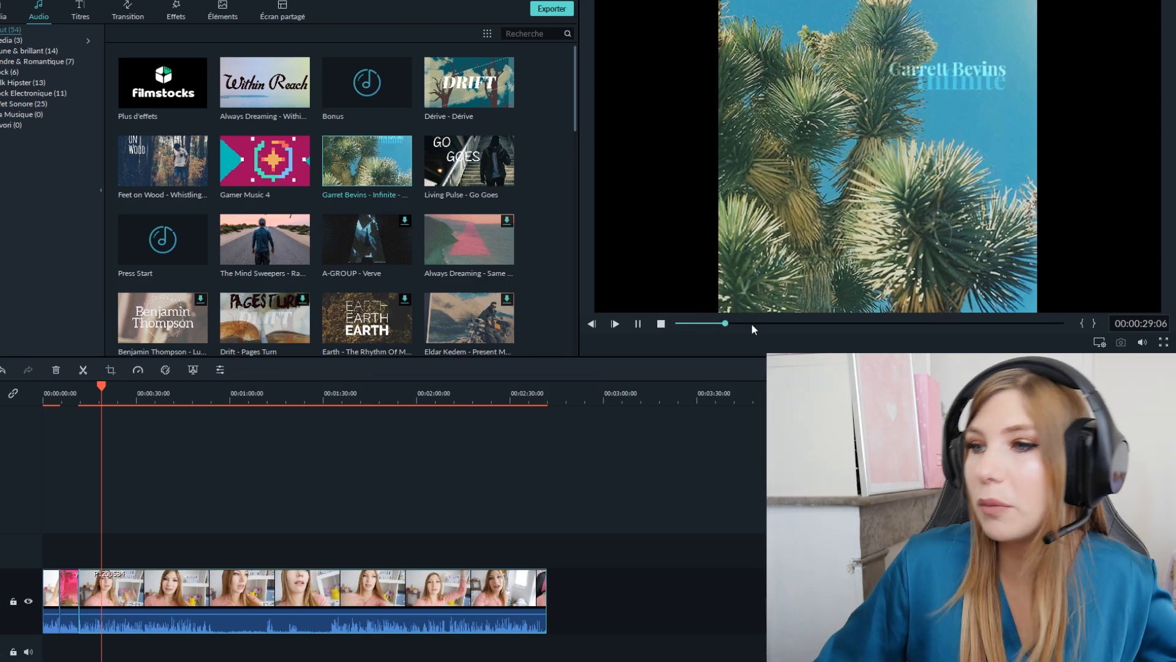
{"action": "left_click", "coordinate": [638, 323]}
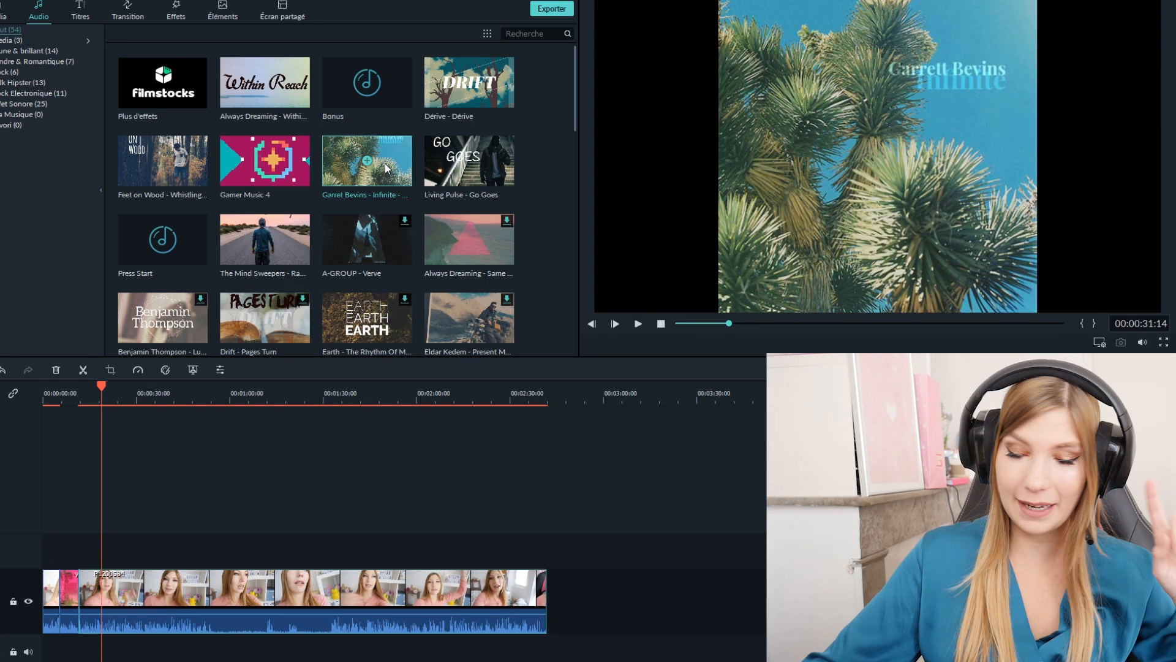
- Place Garret Bevins - Infinite - Star Dust on the second audio track below the video, starting at about 00:02:35, and play part of it
{"action": "left_click", "coordinate": [378, 462]}
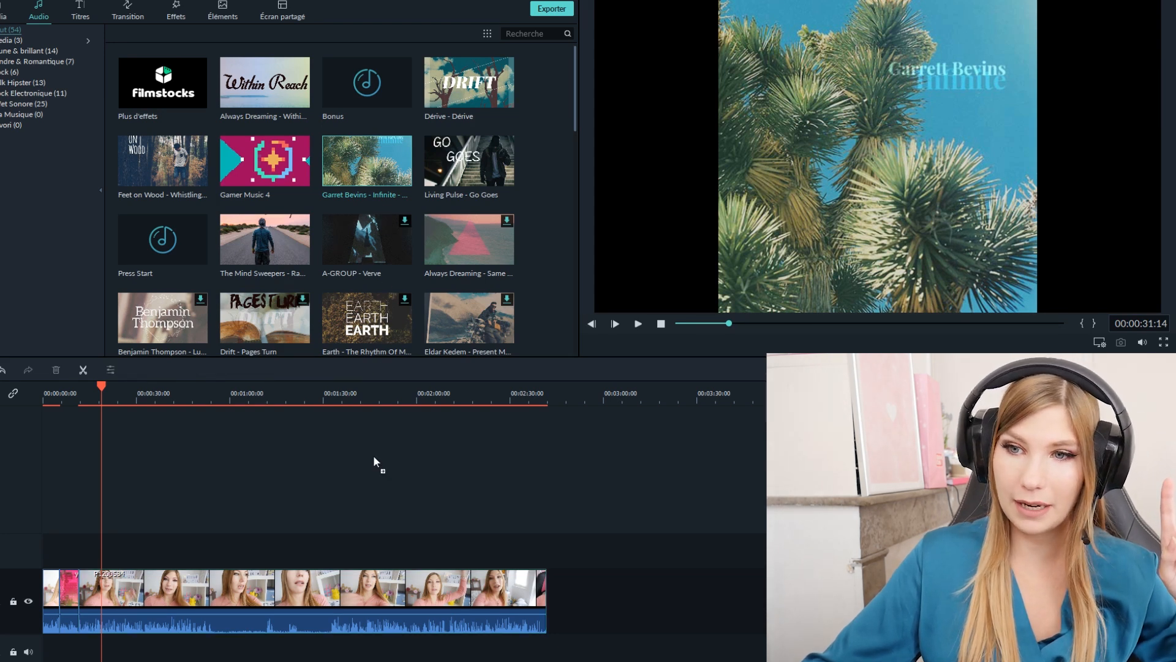
{"action": "left_click_drag", "start_coordinate": [367, 161], "coordinate": [291, 641]}
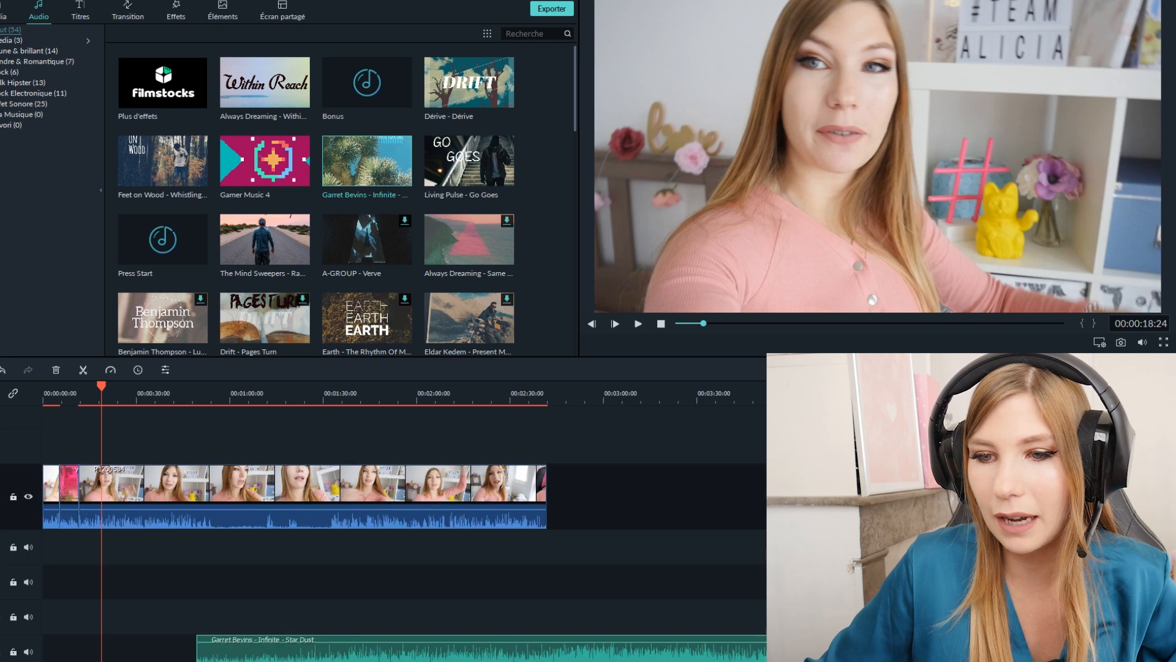
{"action": "left_click_drag", "start_coordinate": [296, 654], "coordinate": [262, 587]}
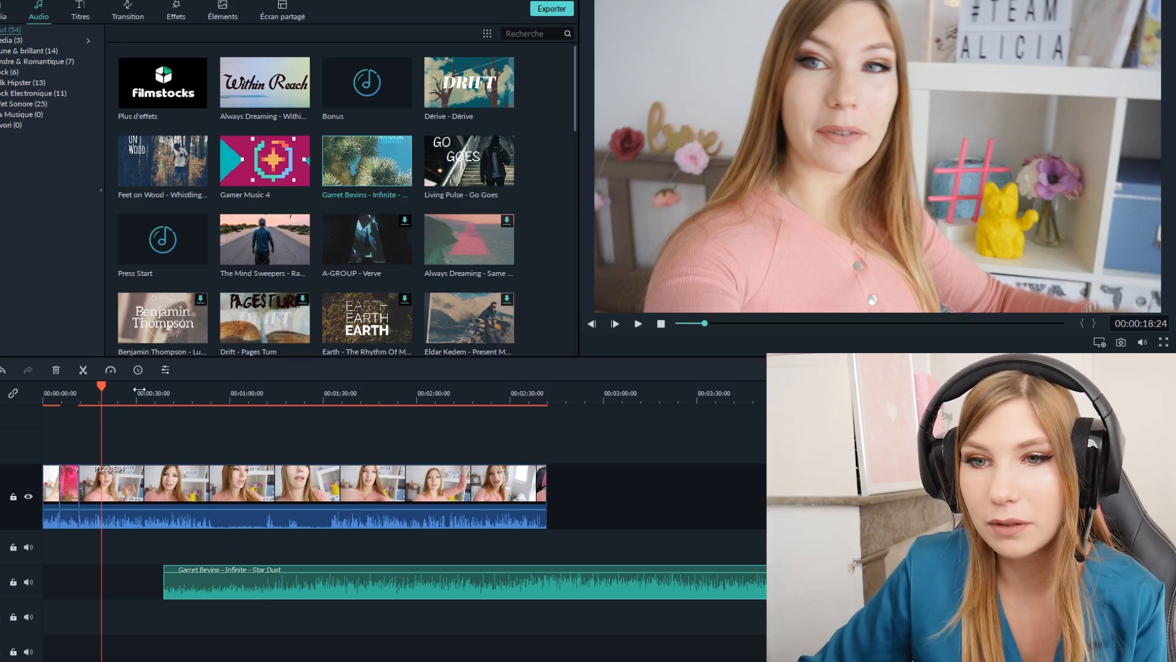
{"action": "left_click_drag", "start_coordinate": [524, 590], "coordinate": [887, 590]}
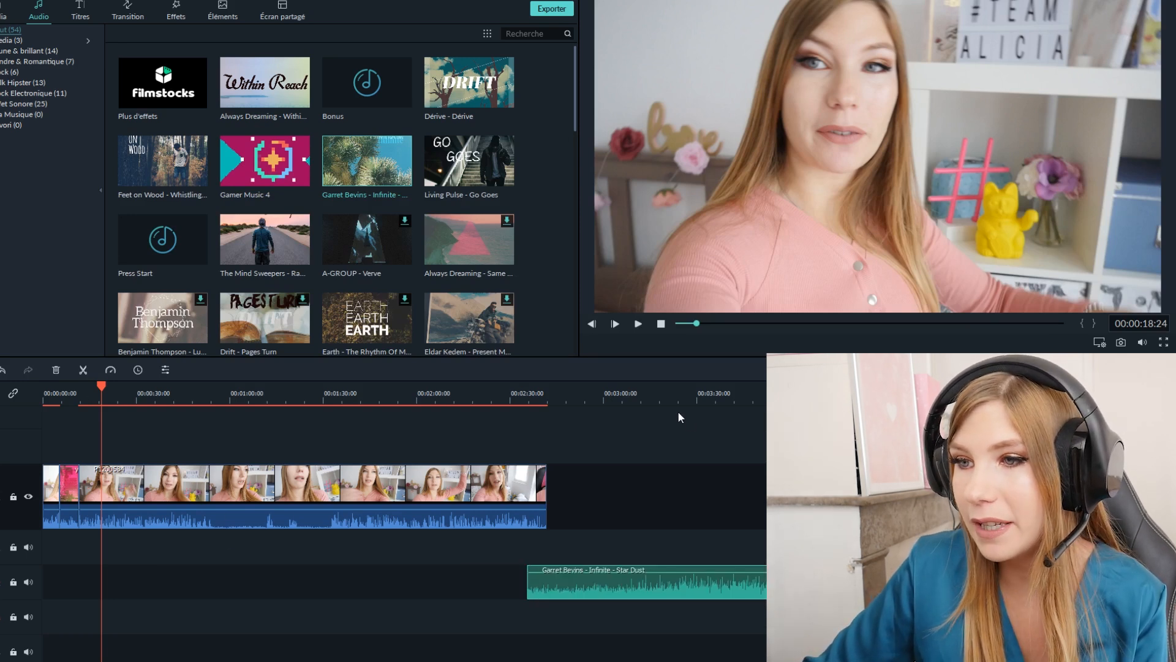
{"action": "left_click", "coordinate": [658, 395]}
{"action": "key", "text": "space"}
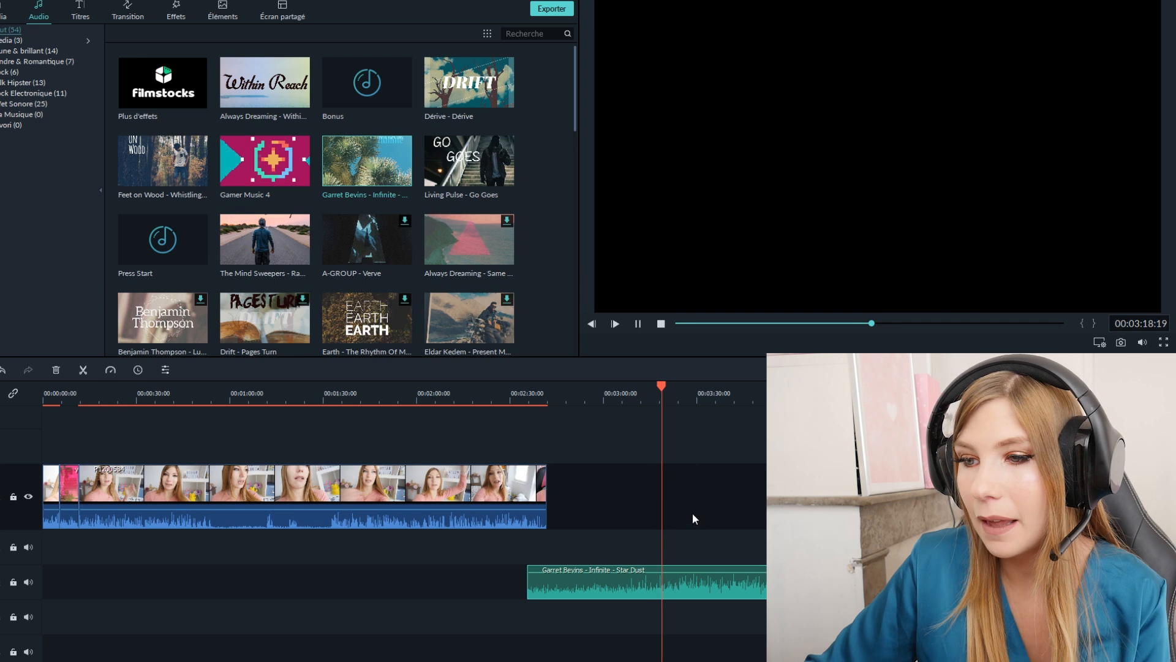
{"action": "key", "text": "space"}
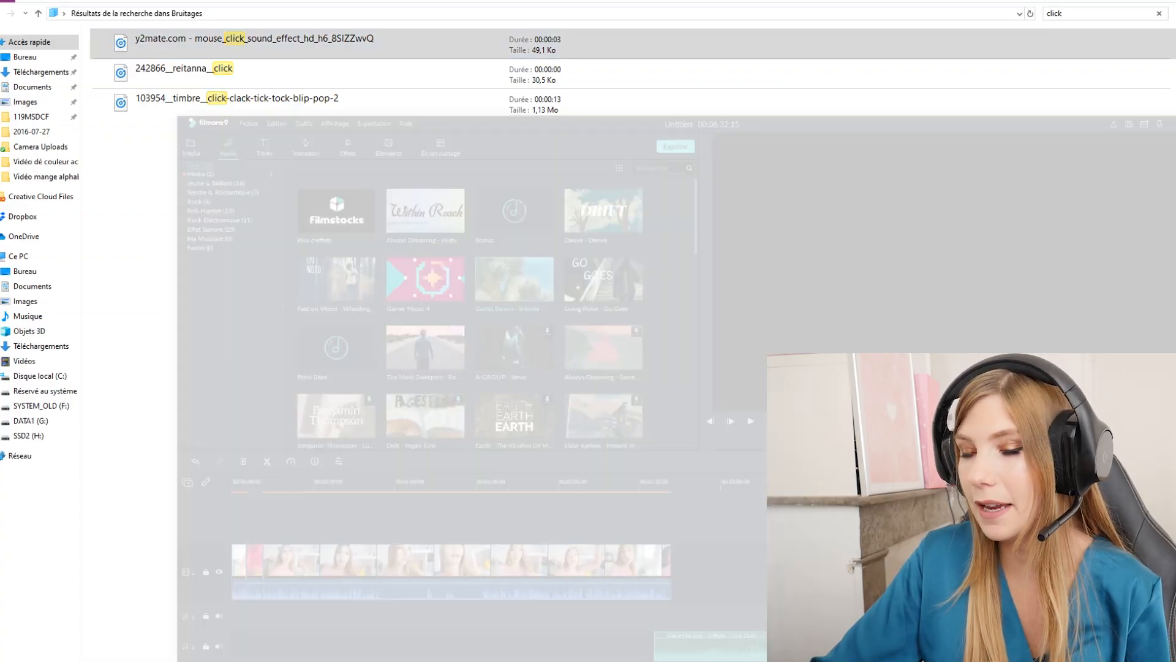
- Add the mouse_click_sound_effect file from the Bruitages search results to the first audio track below the video, at about 00:02:58
{"action": "left_click_drag", "start_coordinate": [367, 83], "coordinate": [602, 550]}
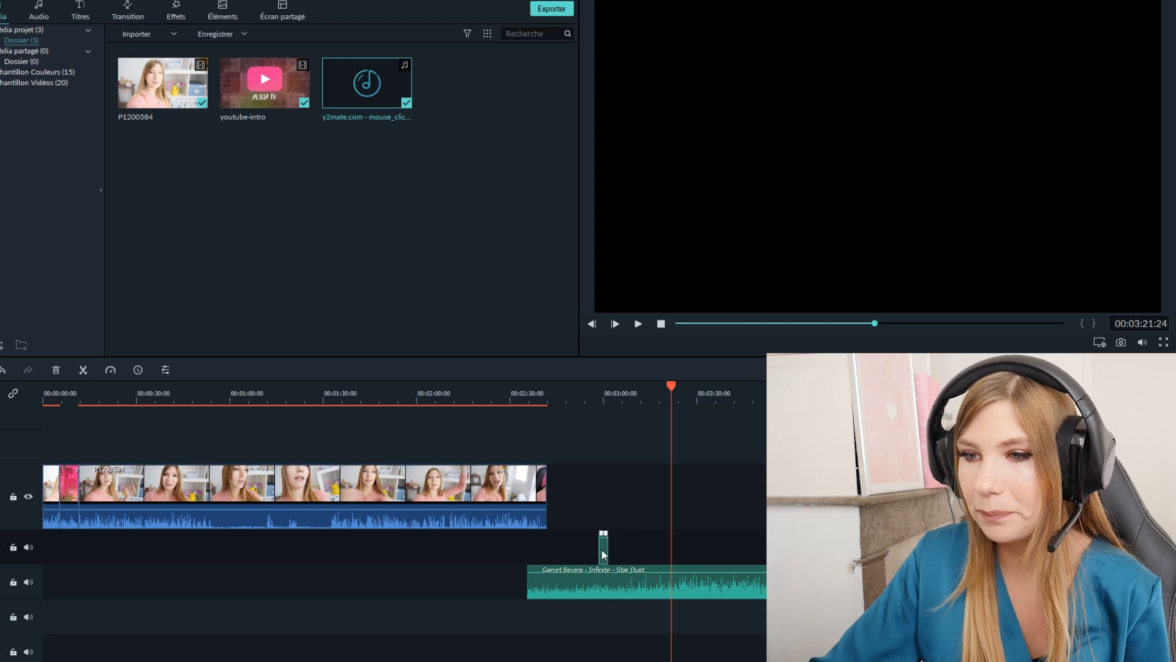
- Play the timeline from just before the mouse click sound effect at about 00:02:59 to hear it over the music
{"action": "left_click", "coordinate": [592, 392]}
{"action": "left_click", "coordinate": [638, 324]}
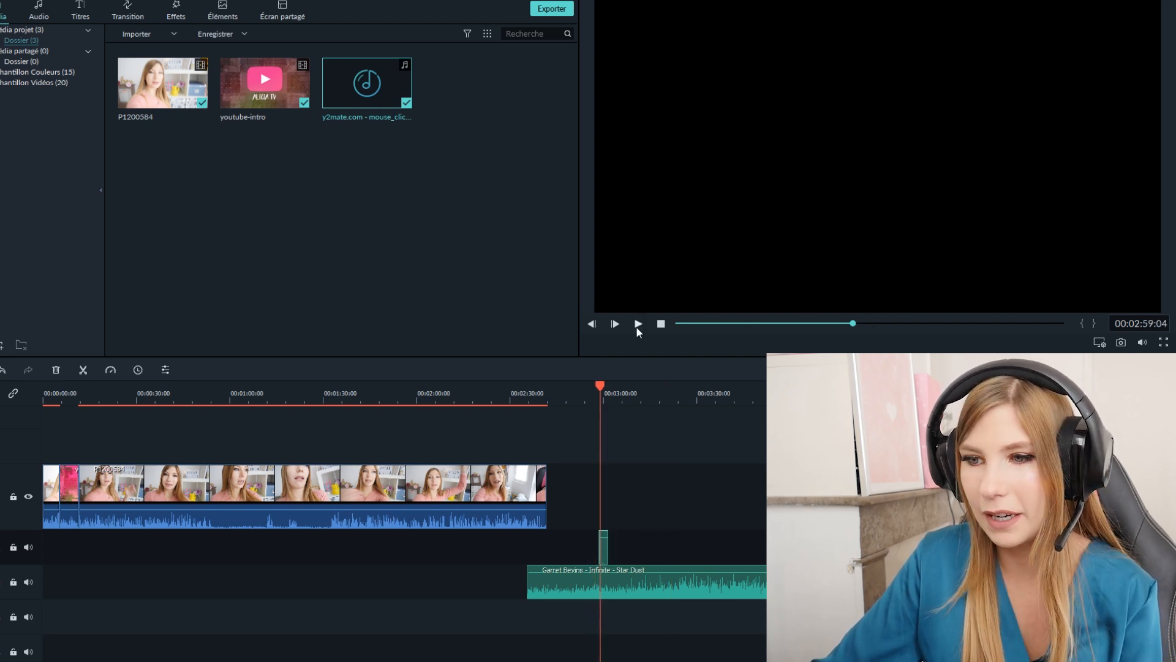
{"action": "left_click", "coordinate": [638, 324]}
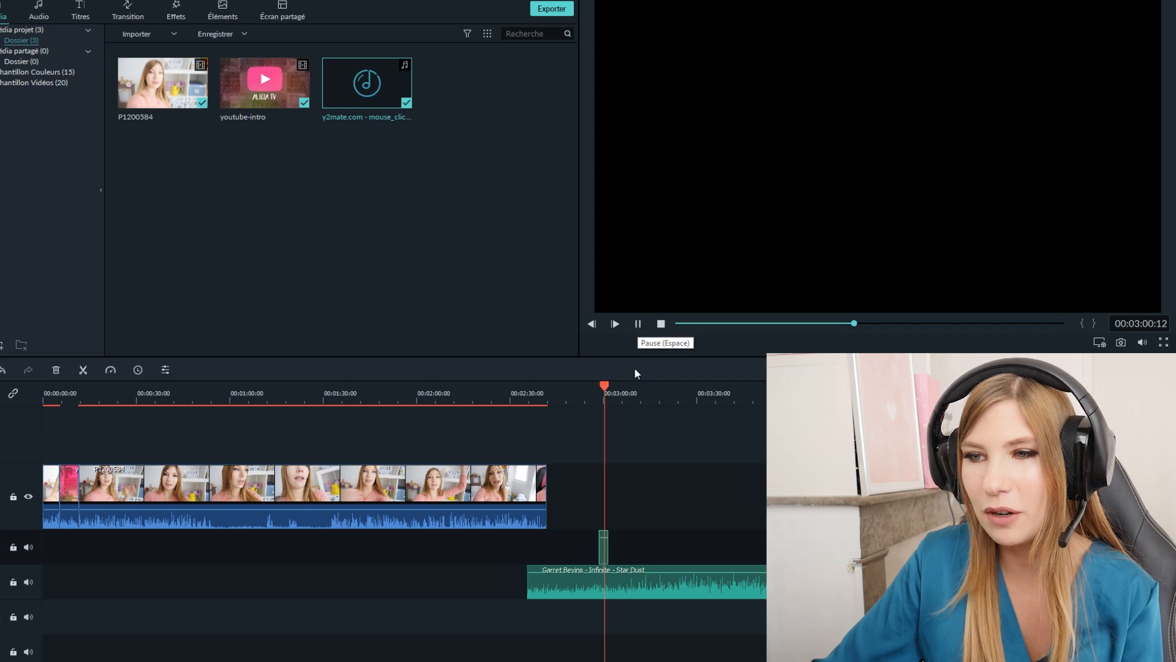
{"action": "key", "text": "space"}
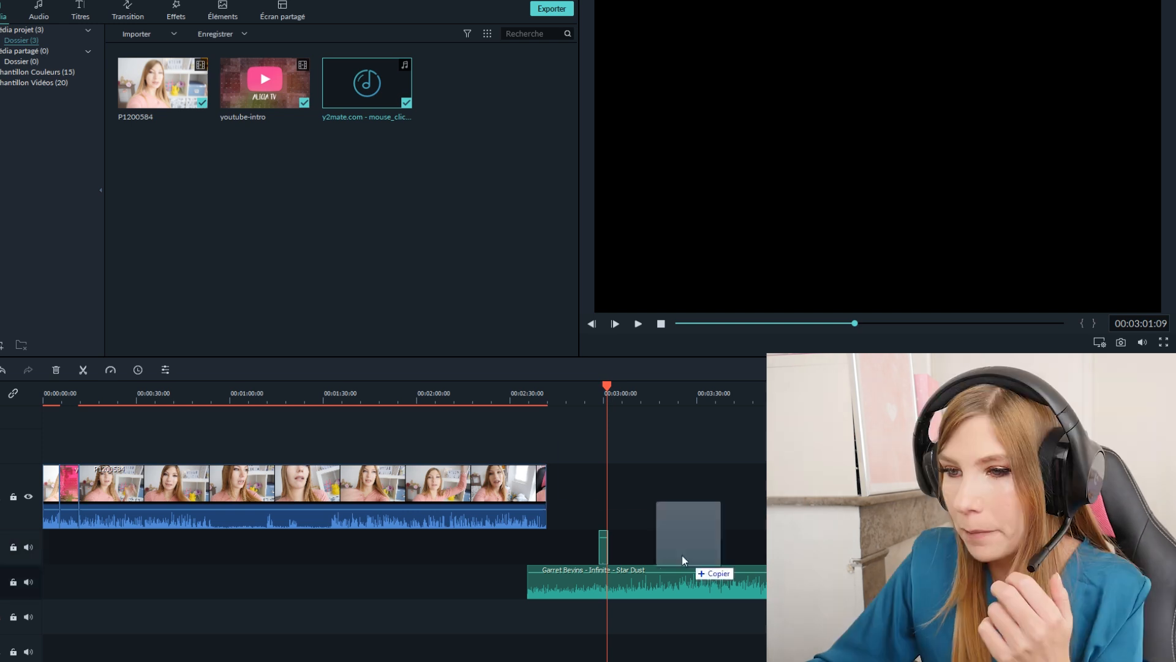
- Add the vignette-2 image to the track above the video, move it to about 00:00:24, and preview it there
{"action": "left_click_drag", "start_coordinate": [682, 555], "coordinate": [179, 446]}
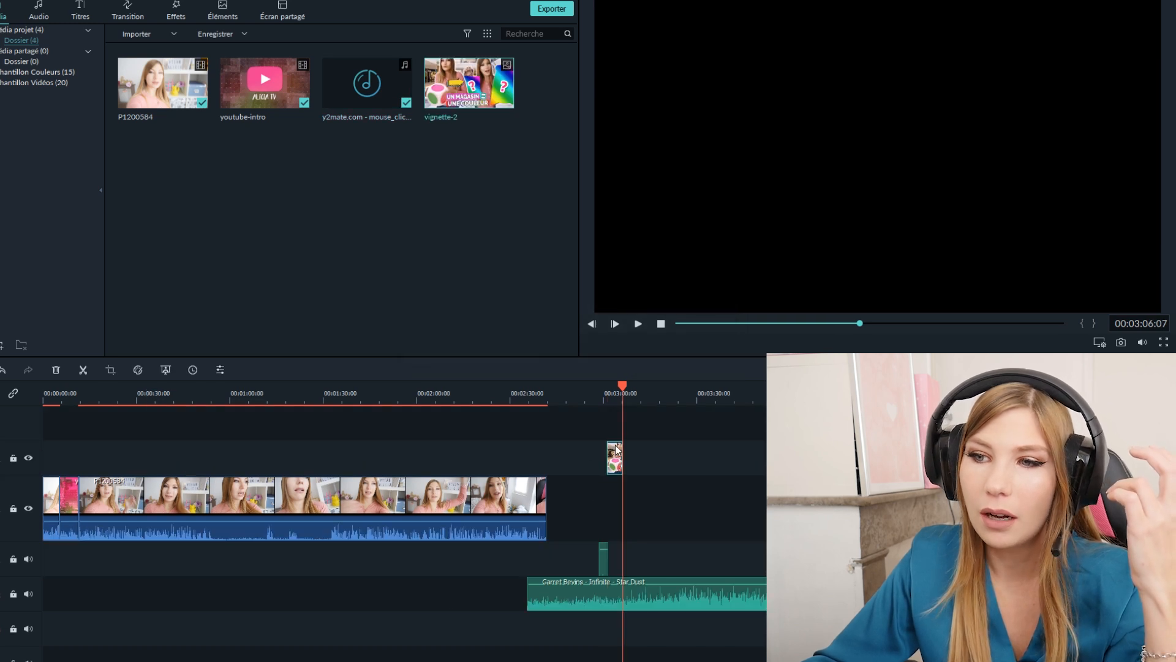
{"action": "left_click_drag", "start_coordinate": [616, 450], "coordinate": [129, 456]}
{"action": "left_click", "coordinate": [122, 388]}
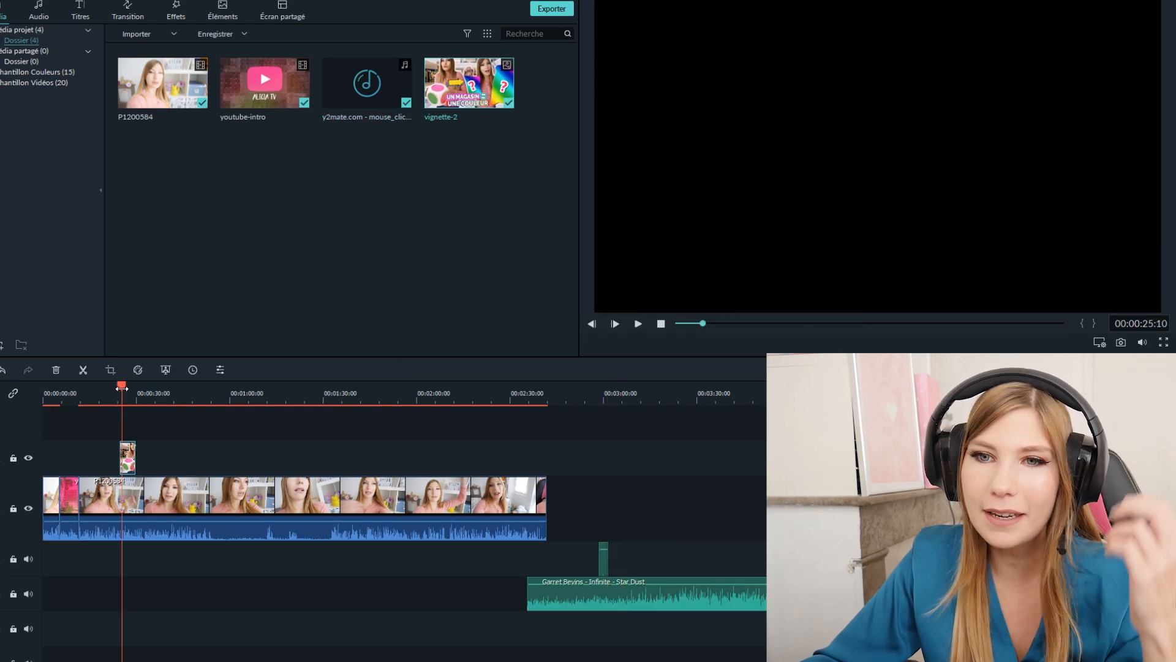
{"action": "left_click_drag", "start_coordinate": [123, 391], "coordinate": [119, 385]}
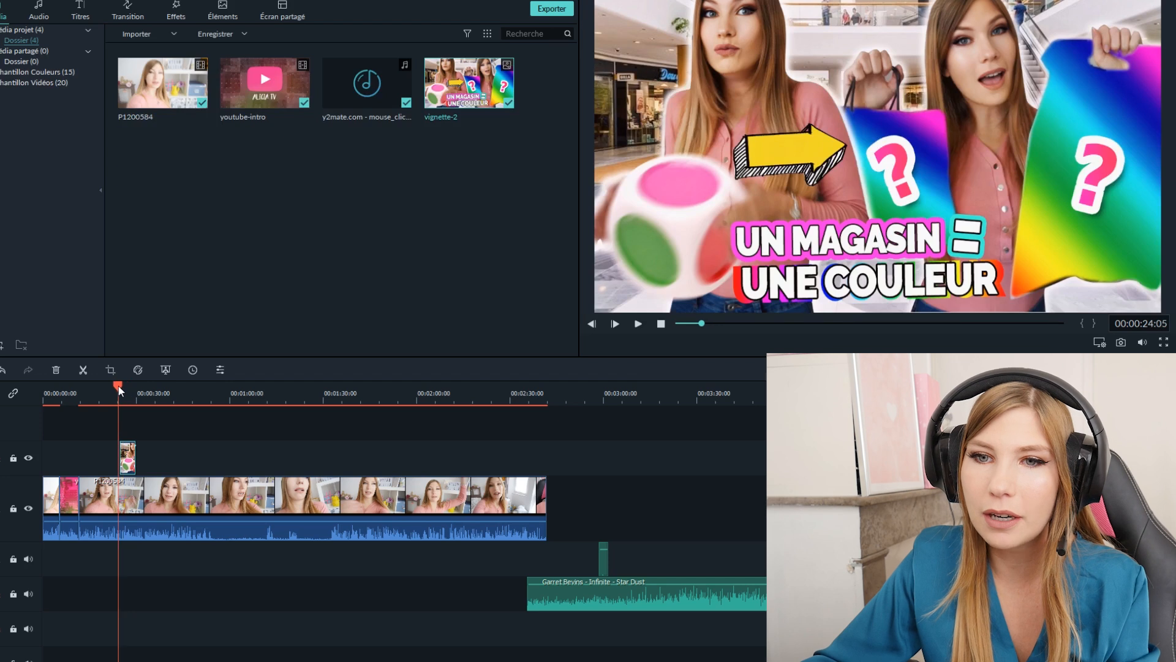
{"action": "key", "text": "space"}
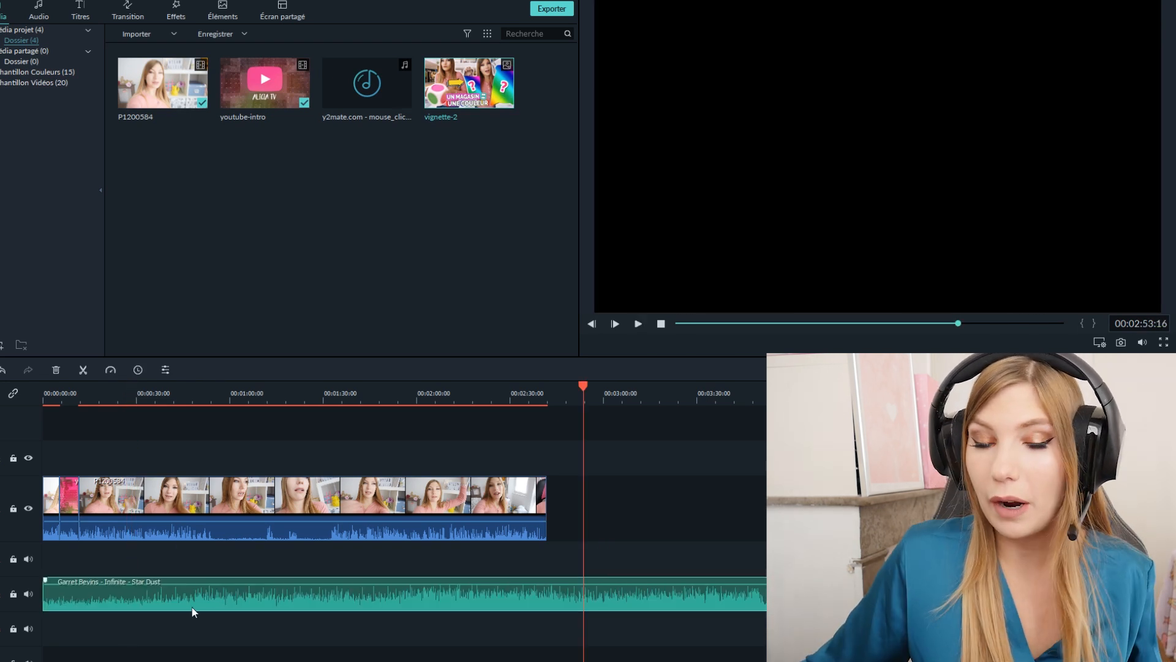
- Align the Garret Bevins - Infinite - Star Dust music with the start of the timeline and play the video from about 00:00:12
{"action": "left_click_drag", "start_coordinate": [283, 602], "coordinate": [189, 606]}
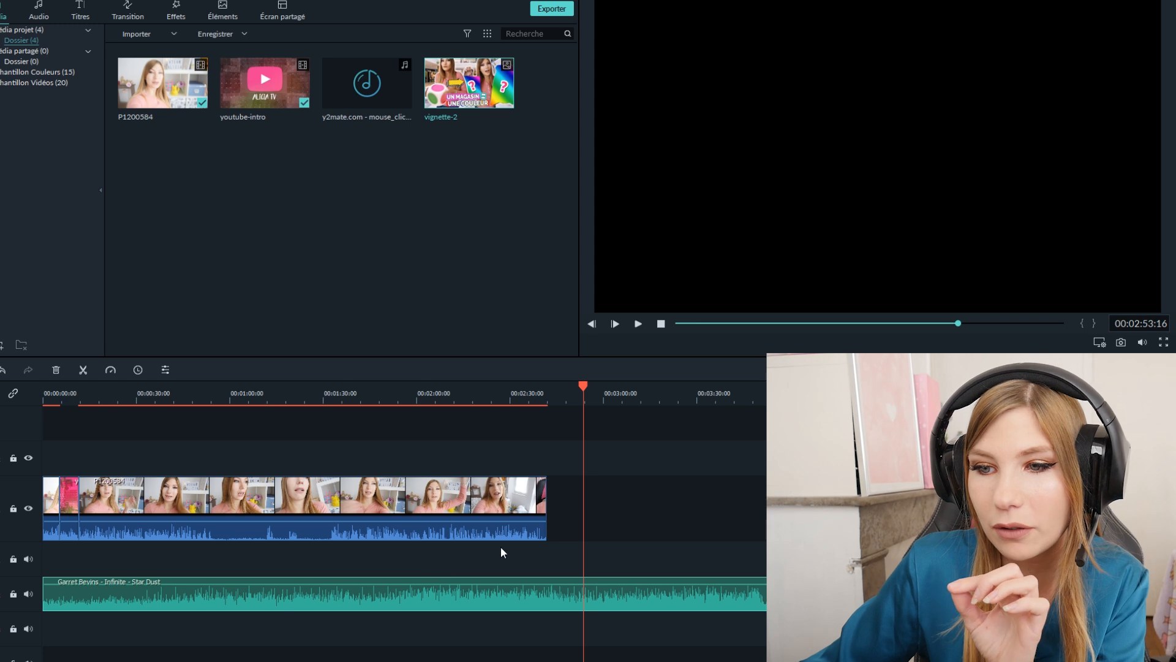
{"action": "left_click", "coordinate": [82, 402]}
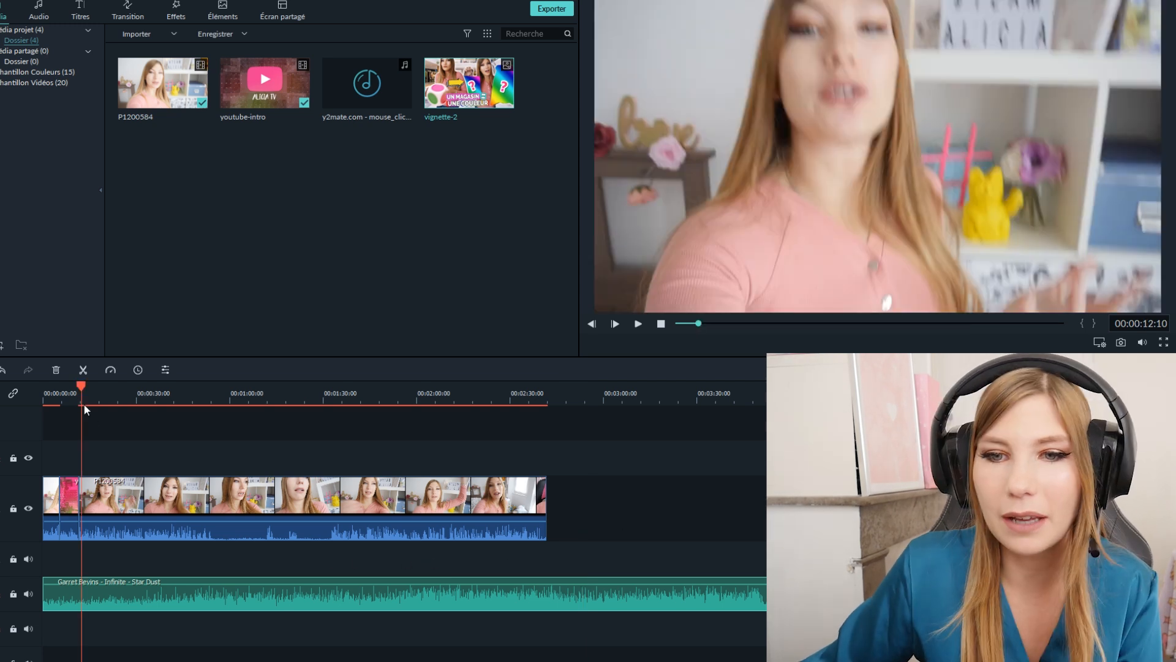
{"action": "left_click", "coordinate": [182, 509]}
{"action": "key", "text": "space"}
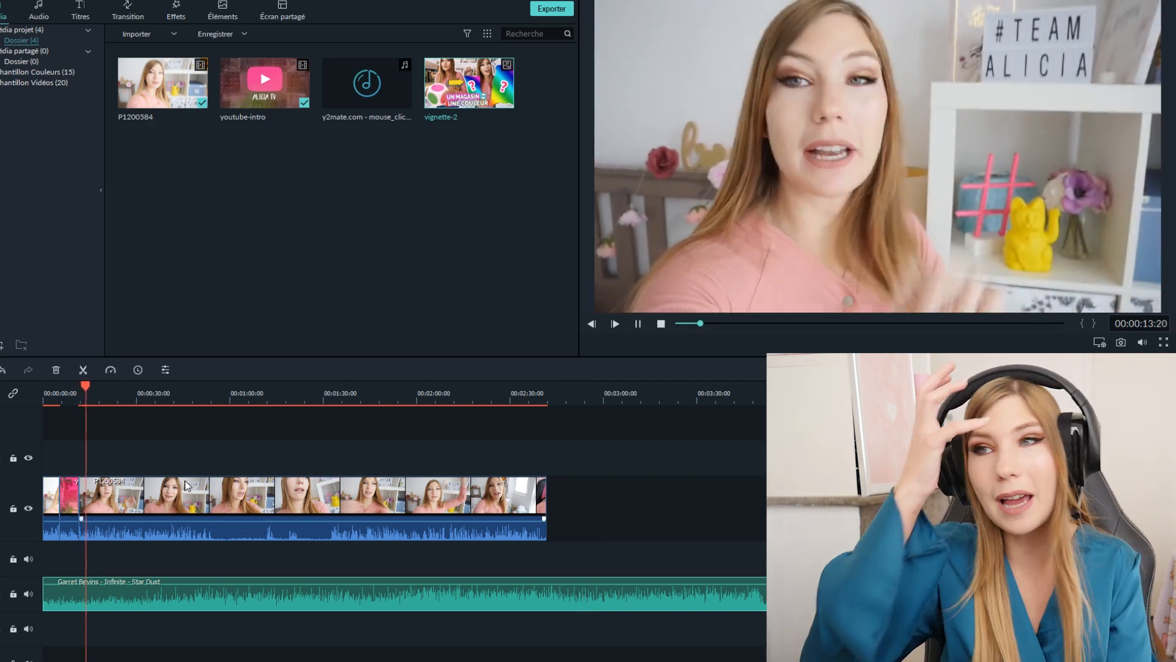
{"action": "key", "text": "space"}
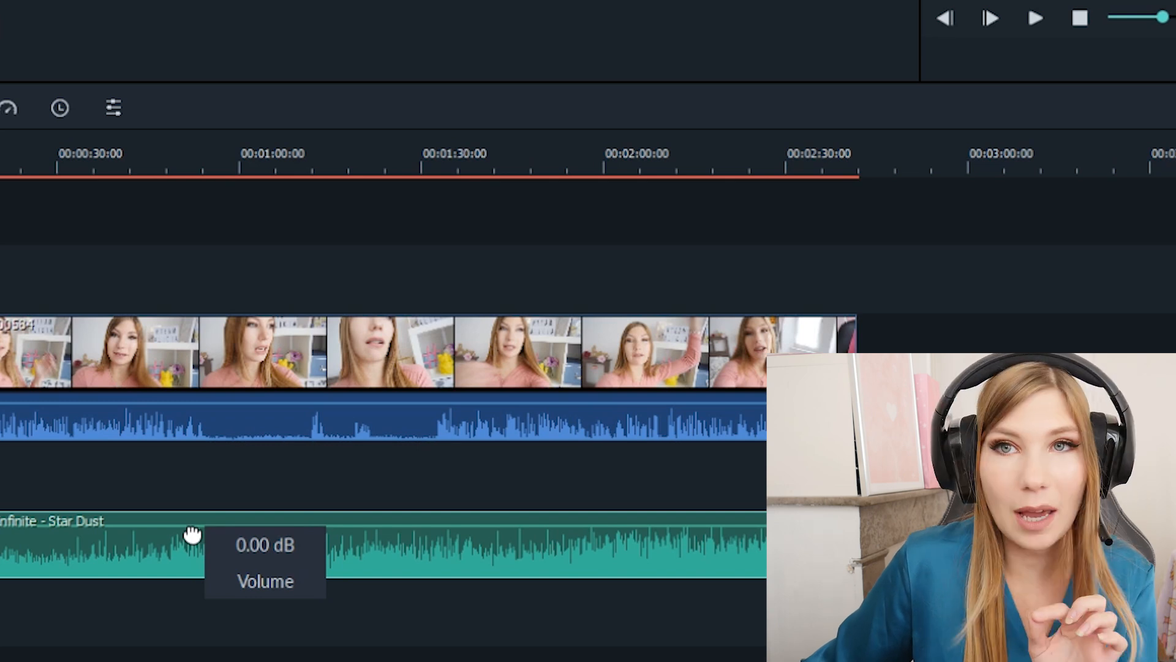
- Lower the volume of the Garret Bevins - Infinite - Star Dust music clip and play the video to about 00:00:29
{"action": "left_click_drag", "start_coordinate": [192, 535], "coordinate": [190, 539]}
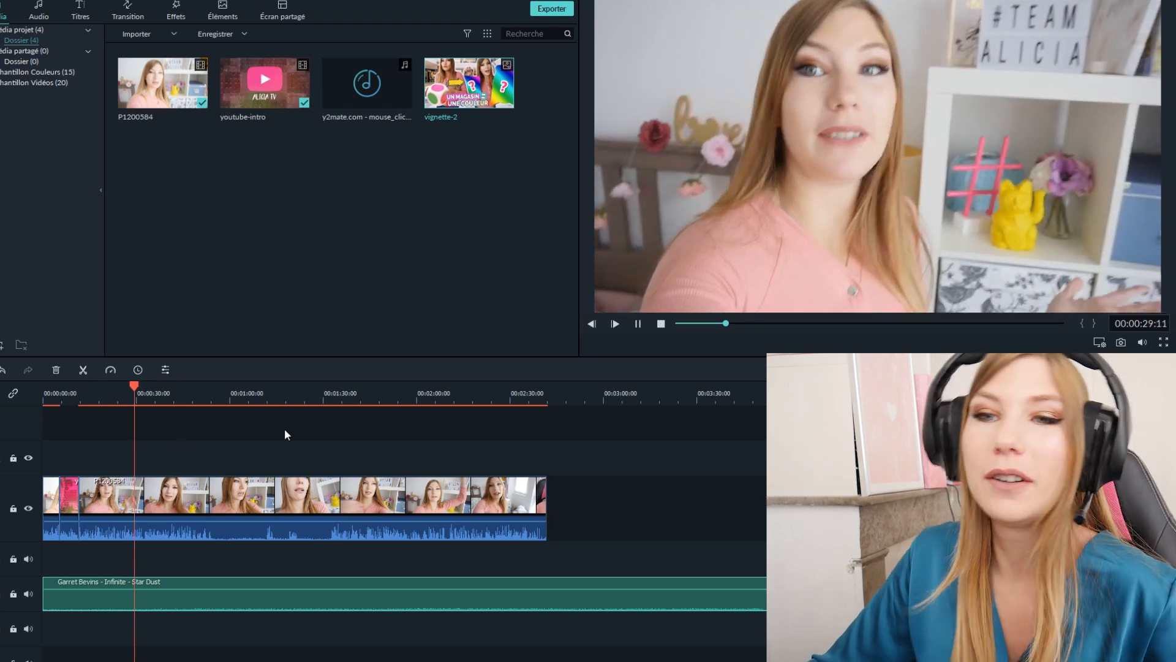
{"action": "key", "text": "space"}
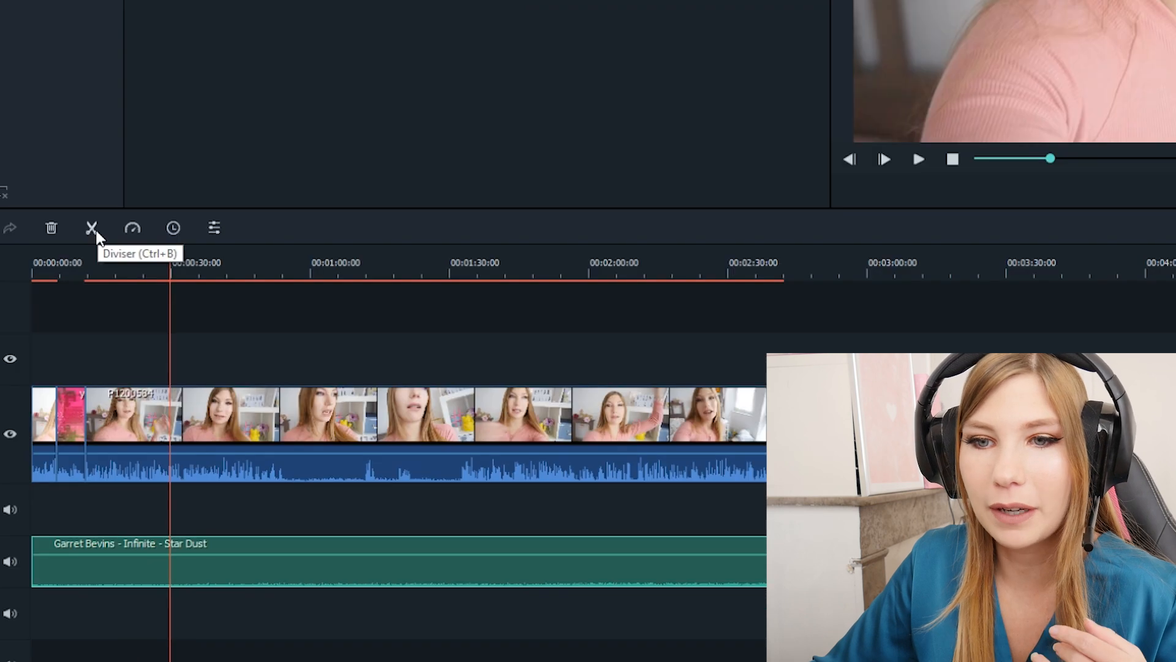
- Try splitting only the Garret Bevins music clip at about 00:00:29, and undo the split
{"action": "left_click", "coordinate": [83, 370]}
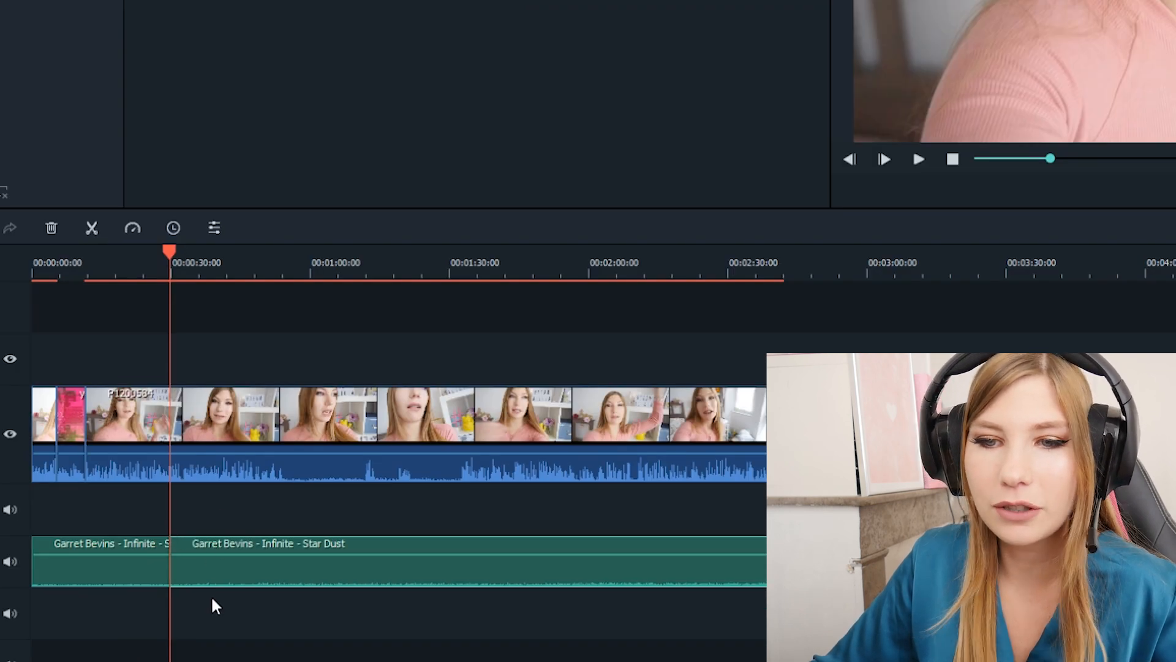
{"action": "left_click", "coordinate": [233, 498]}
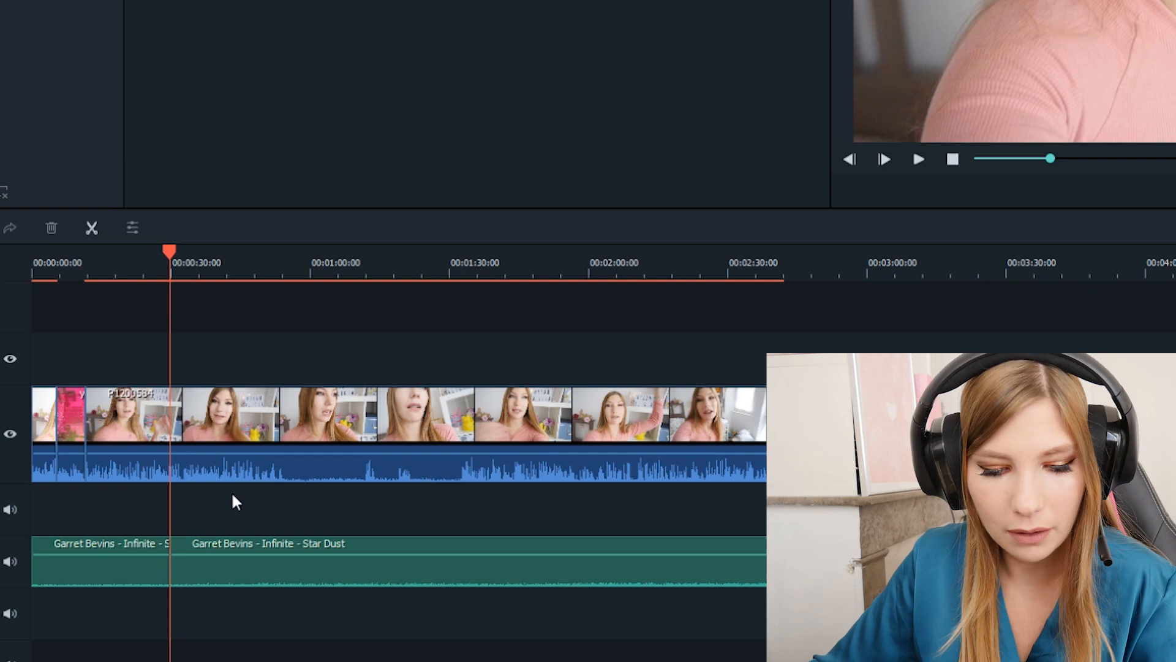
{"action": "key", "text": "ctrl+z"}
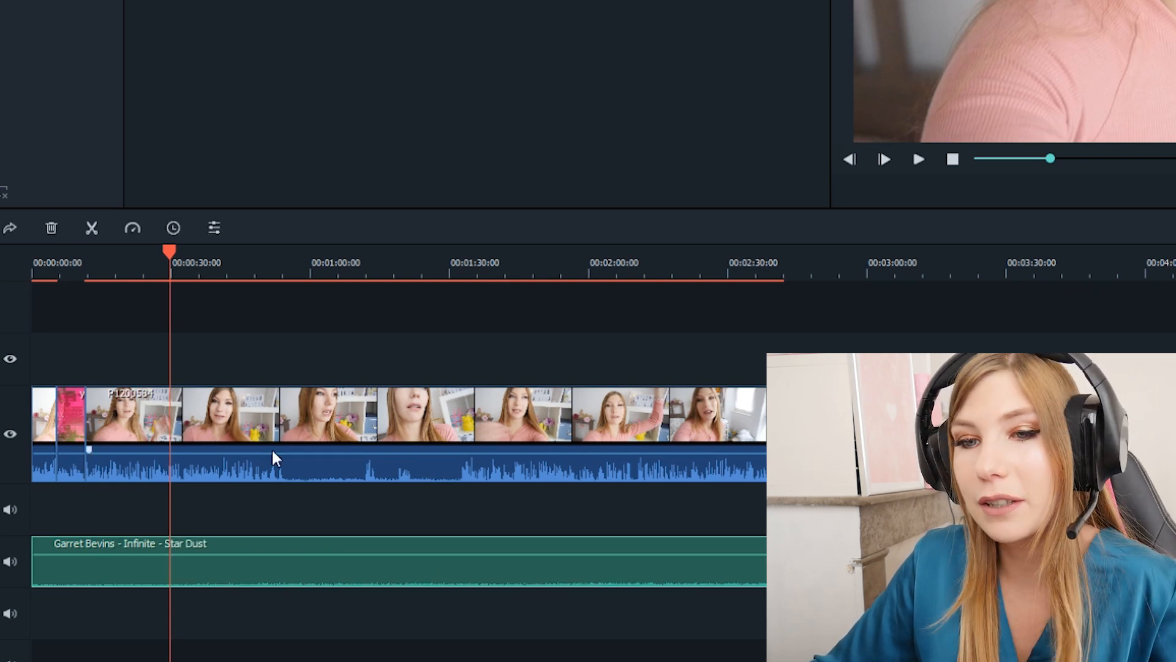
- Split only the P1200584 video segment after the intro at about 00:00:29
{"action": "left_click", "coordinate": [207, 415]}
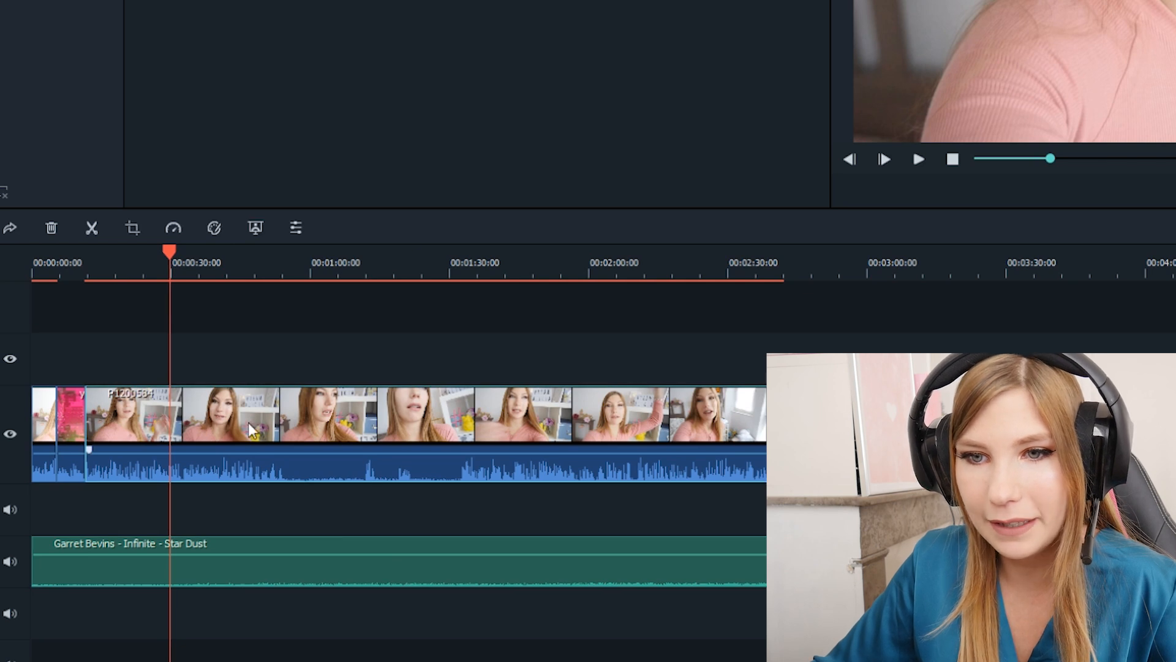
{"action": "left_click", "coordinate": [92, 228]}
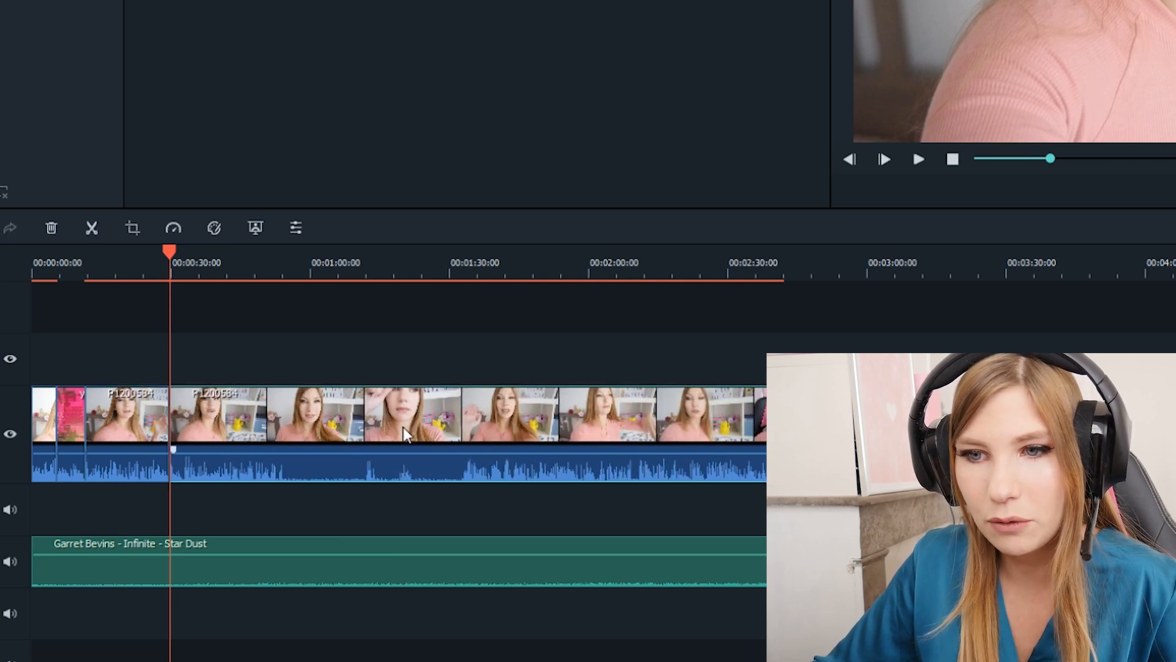
{"action": "left_click_drag", "start_coordinate": [403, 428], "coordinate": [241, 413]}
{"action": "left_click_drag", "start_coordinate": [392, 495], "coordinate": [329, 497]}
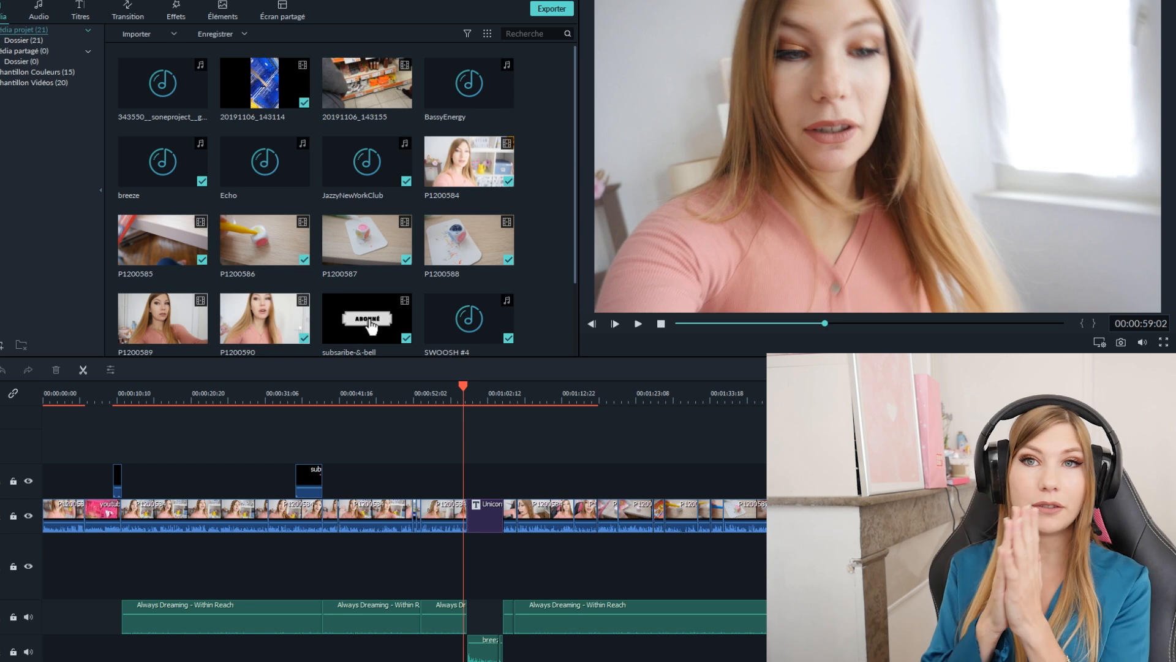
- Play the "challenge couleurs shopping" Unicorn title from about 00:00:59 and examine the other Unicorn title further along the timeline
{"action": "left_click", "coordinate": [469, 388]}
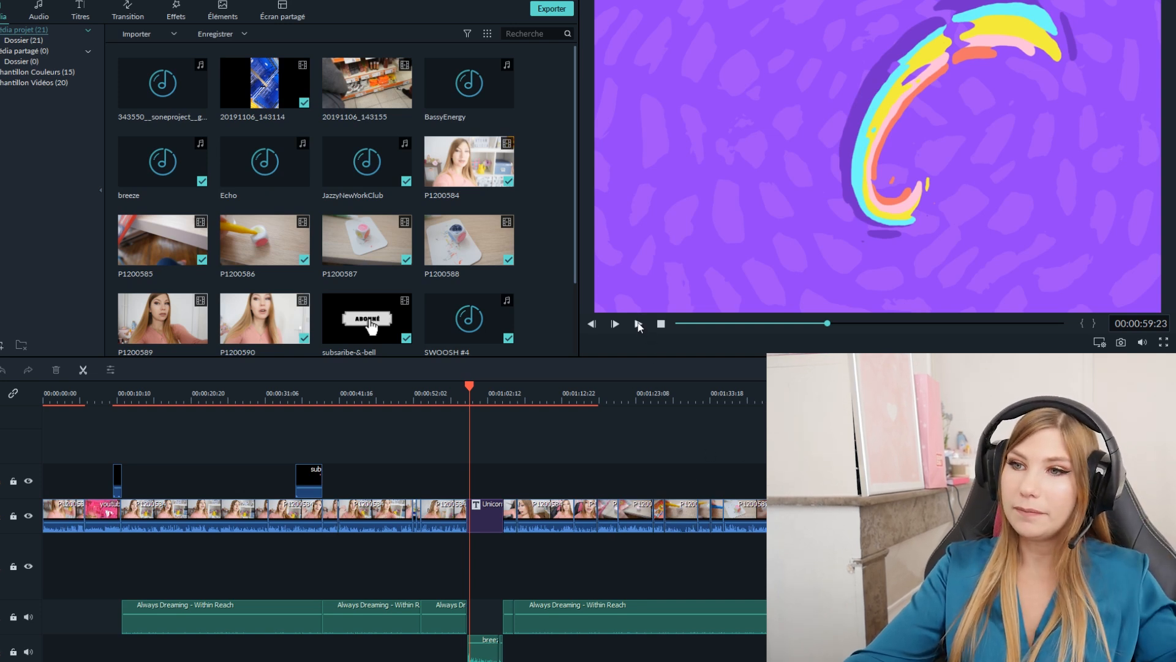
{"action": "left_click_drag", "start_coordinate": [469, 391], "coordinate": [468, 391]}
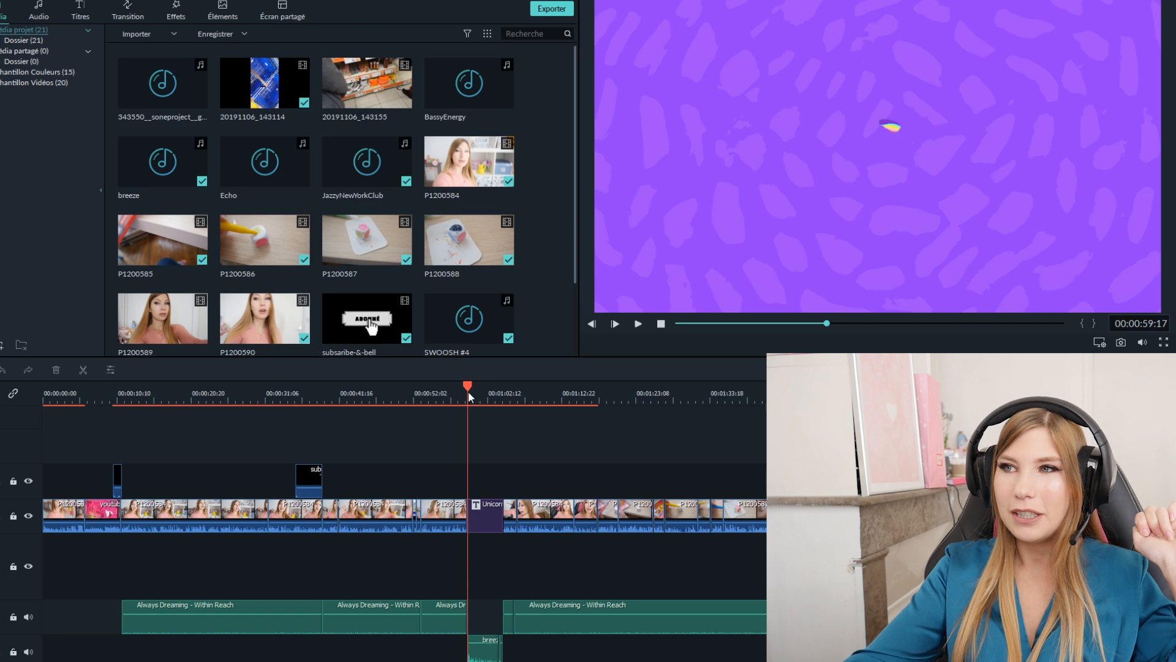
{"action": "left_click", "coordinate": [639, 325]}
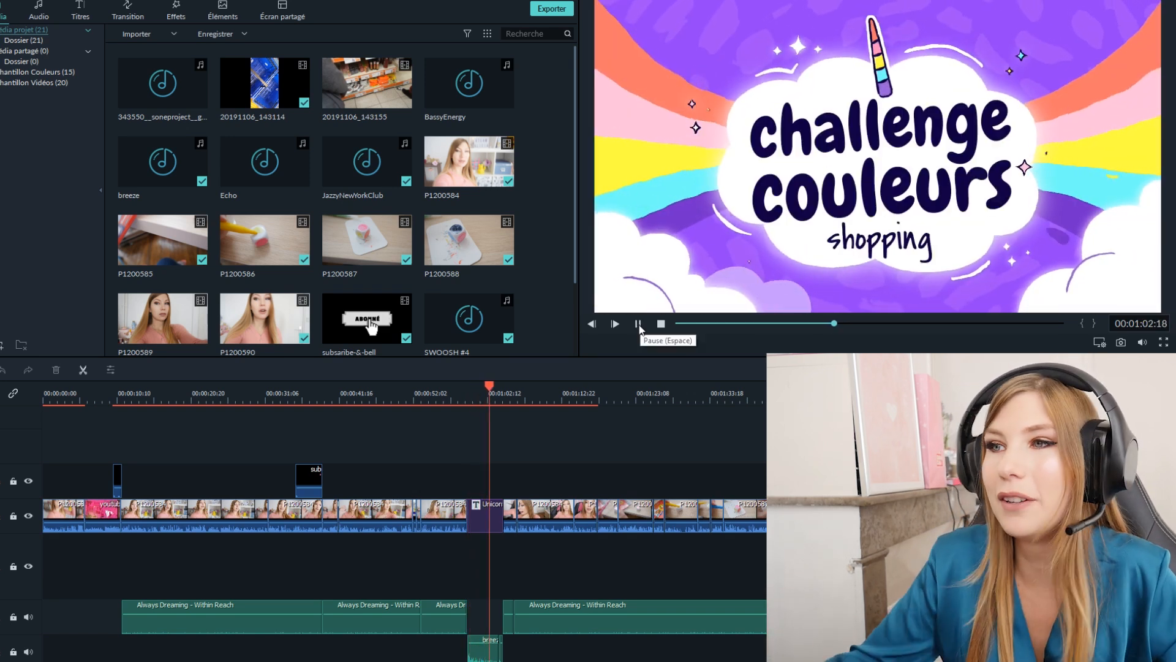
{"action": "left_click", "coordinate": [489, 392]}
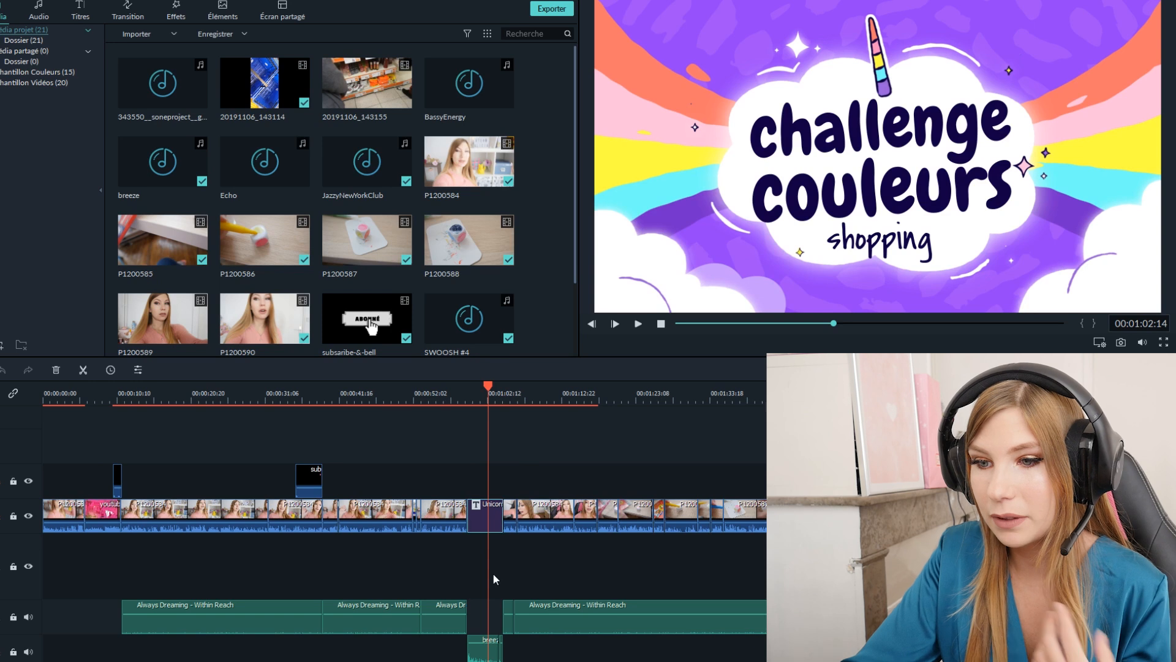
{"action": "scroll", "coordinate": [405, 520], "scroll_direction": "right", "scroll_amount": 10}
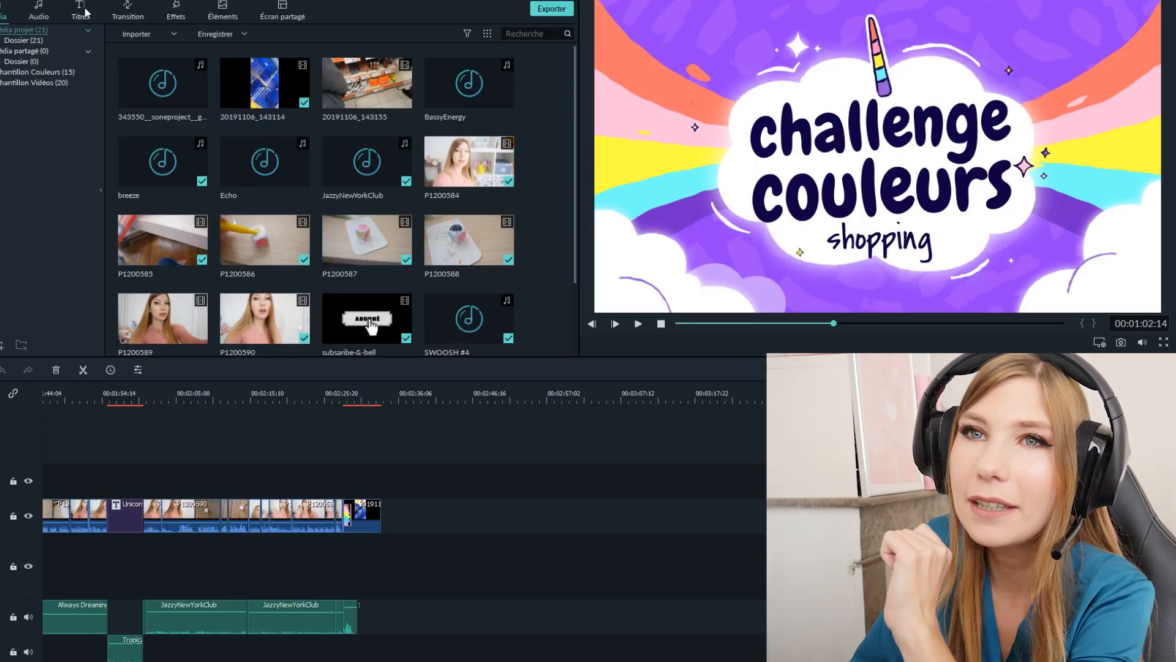
- Browse the title template library, including the Ouverture category and the full collection of installed title packs
{"action": "left_click", "coordinate": [84, 11]}
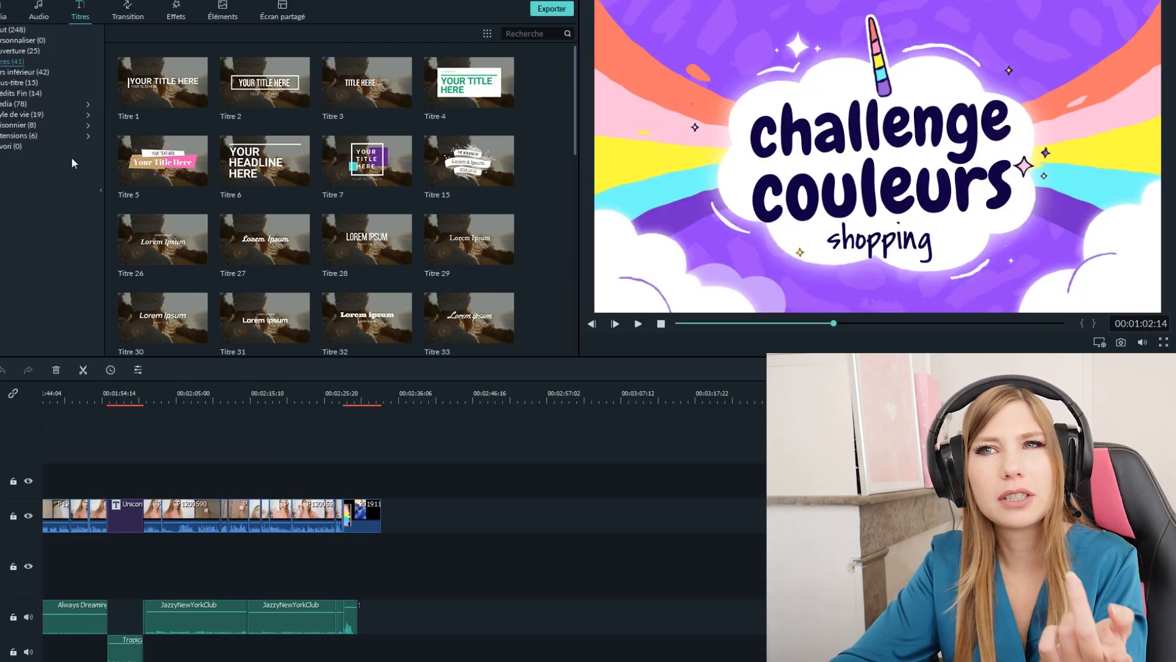
{"action": "scroll", "coordinate": [614, 374], "scroll_direction": "down", "scroll_amount": 10}
{"action": "scroll", "coordinate": [423, 244], "scroll_direction": "up", "scroll_amount": 10}
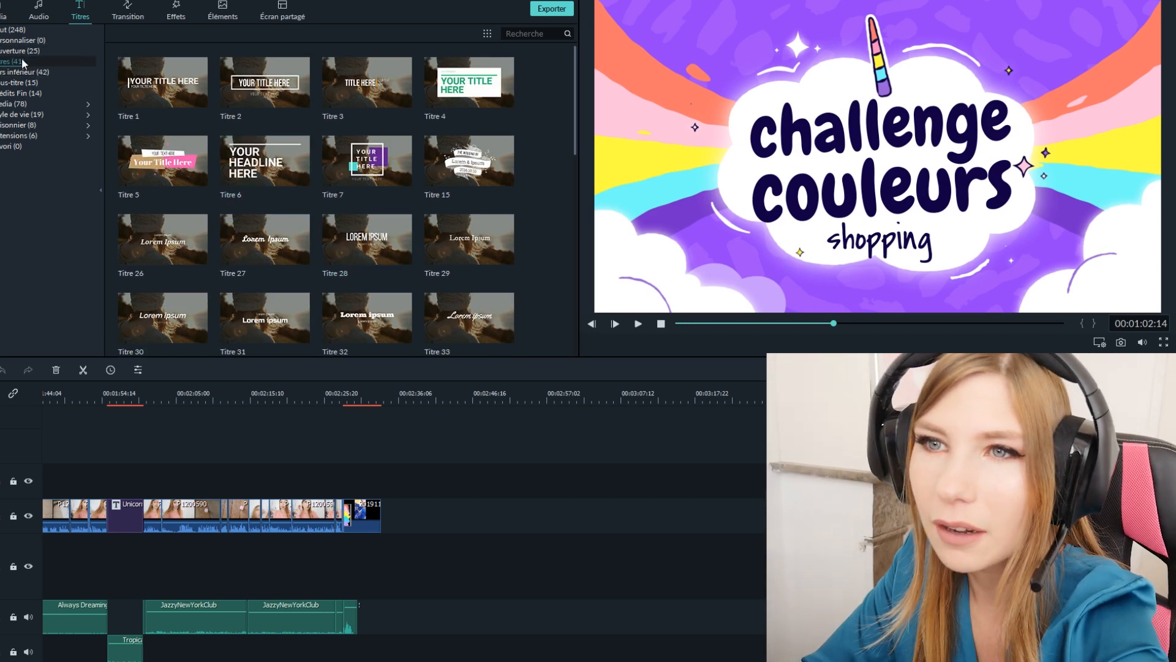
{"action": "left_click", "coordinate": [19, 49]}
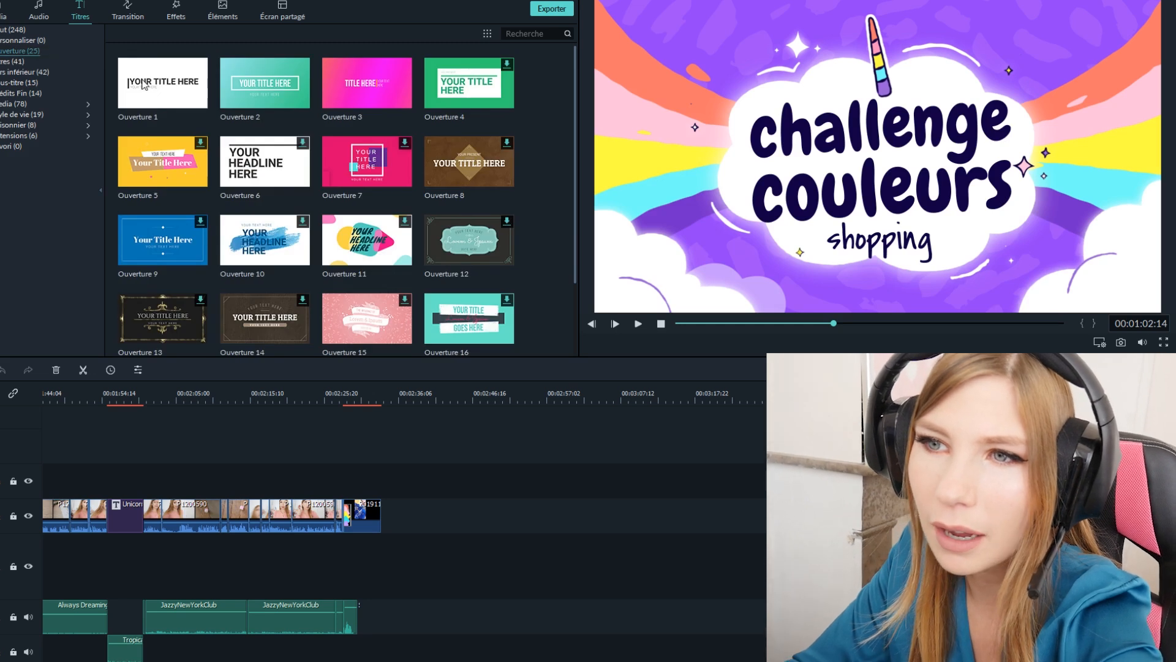
{"action": "scroll", "coordinate": [395, 130], "scroll_direction": "down", "scroll_amount": 4}
{"action": "scroll", "coordinate": [395, 130], "scroll_direction": "up", "scroll_amount": 4}
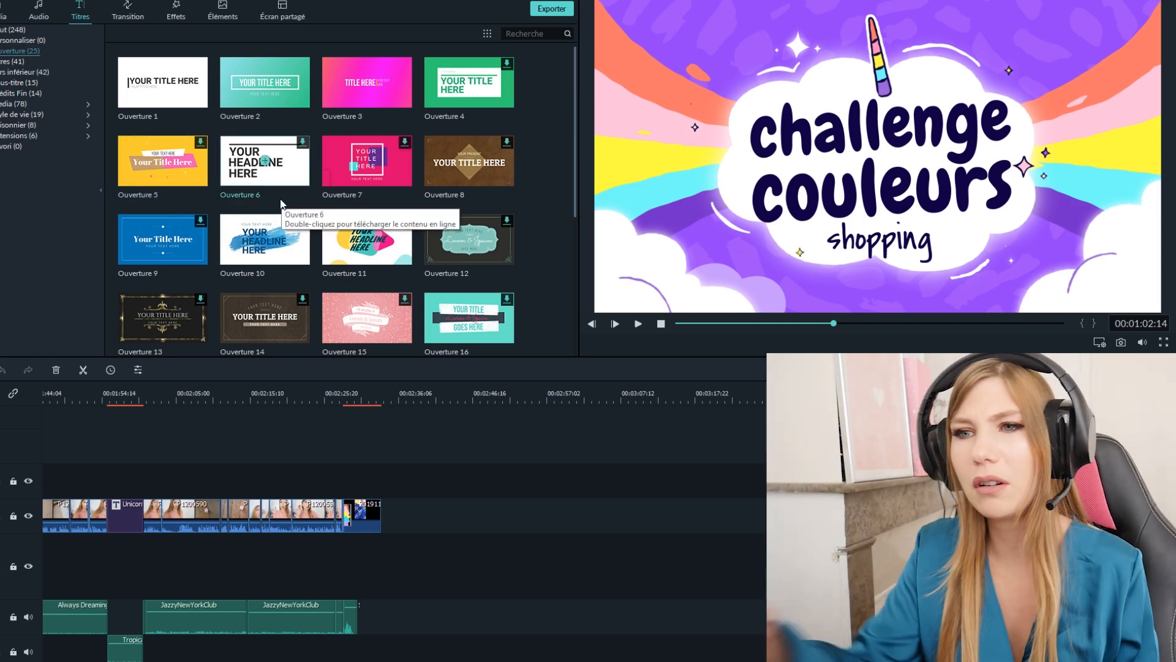
{"action": "scroll", "coordinate": [306, 205], "scroll_direction": "down", "scroll_amount": 4}
{"action": "scroll", "coordinate": [308, 207], "scroll_direction": "up", "scroll_amount": 5}
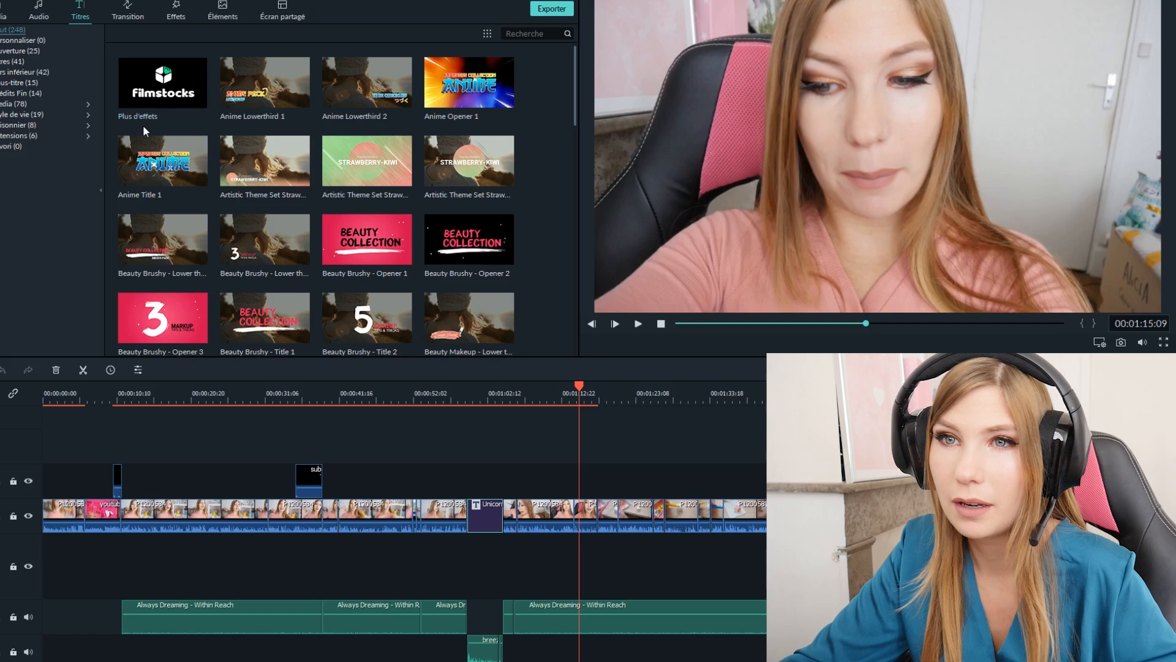
- Open the Filmstocks website from the Plus d'effets entry and show its effects catalogue
{"action": "left_click", "coordinate": [153, 102]}
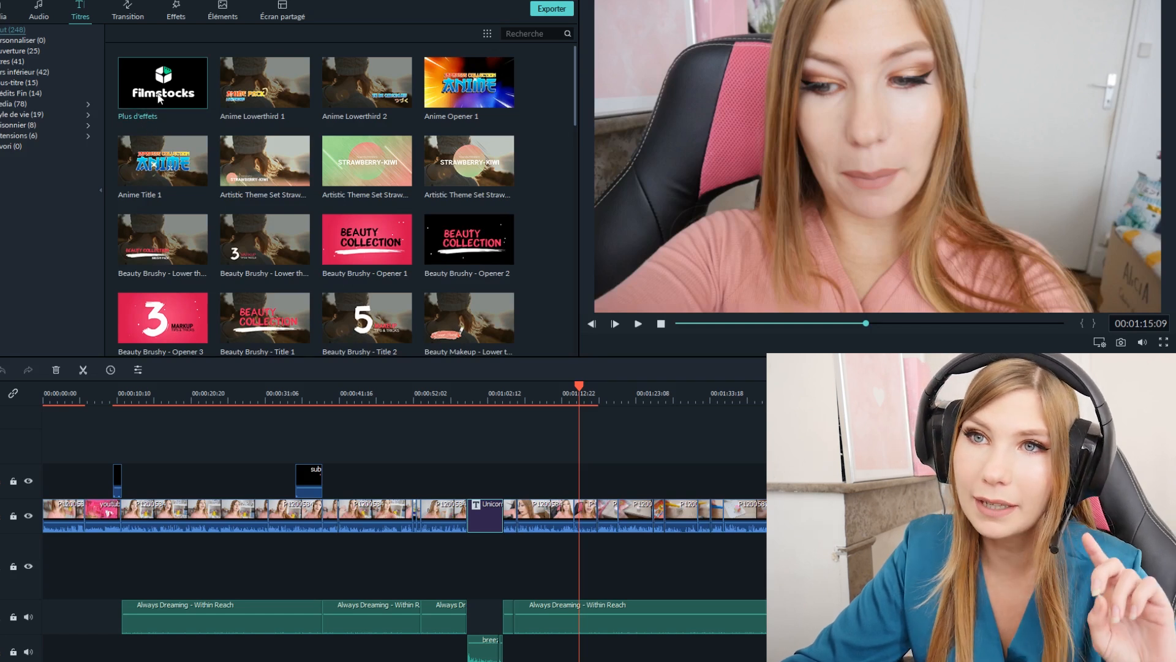
{"action": "key", "text": "F11"}
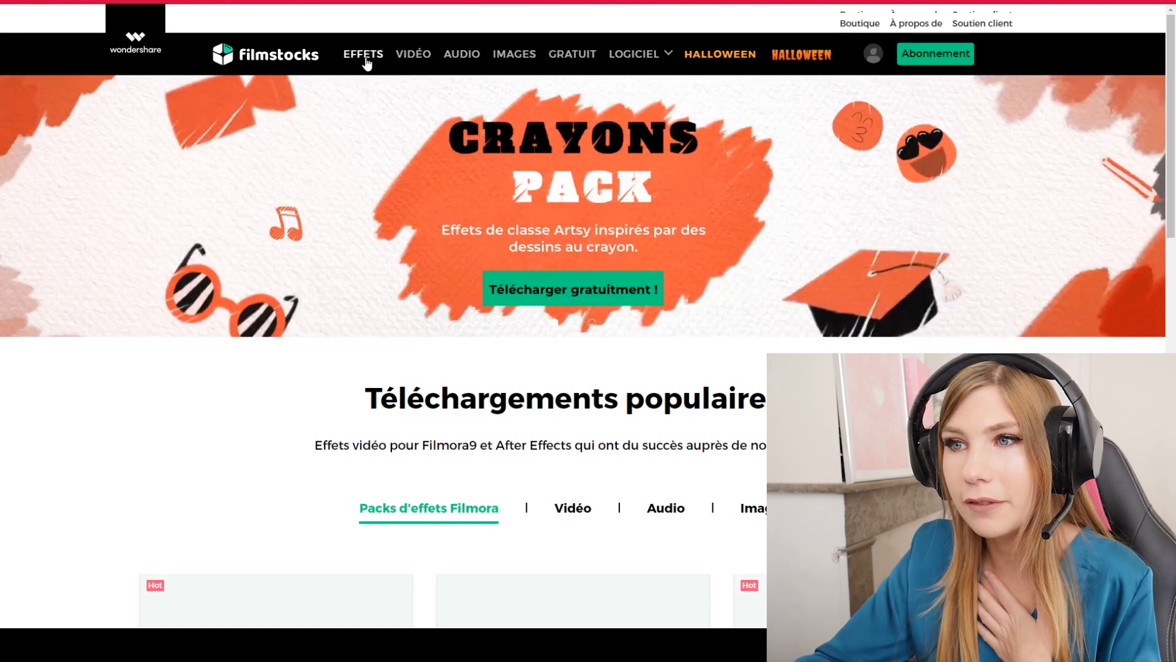
{"action": "left_click", "coordinate": [365, 56]}
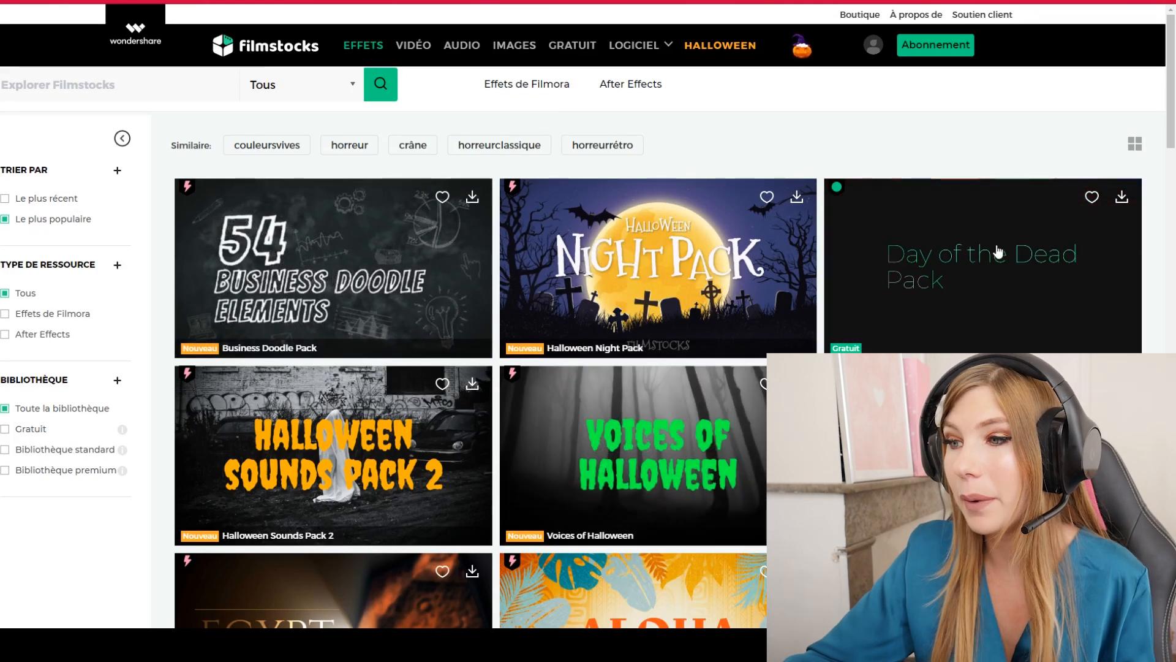
- Browse the Filmstocks effect packs, filter the library to Gratuit, and look through the free packs
{"action": "scroll", "coordinate": [999, 258], "scroll_direction": "down", "scroll_amount": 4}
{"action": "scroll", "coordinate": [1041, 307], "scroll_direction": "up", "scroll_amount": 4}
{"action": "scroll", "coordinate": [245, 306], "scroll_direction": "down", "scroll_amount": 2}
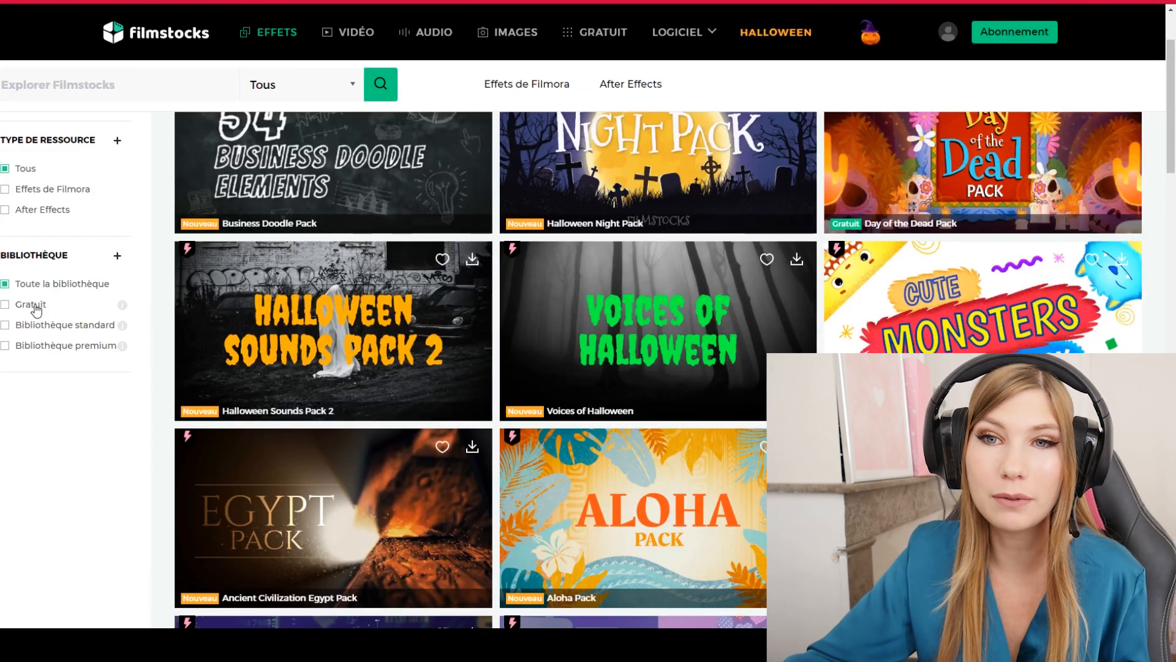
{"action": "left_click", "coordinate": [36, 309]}
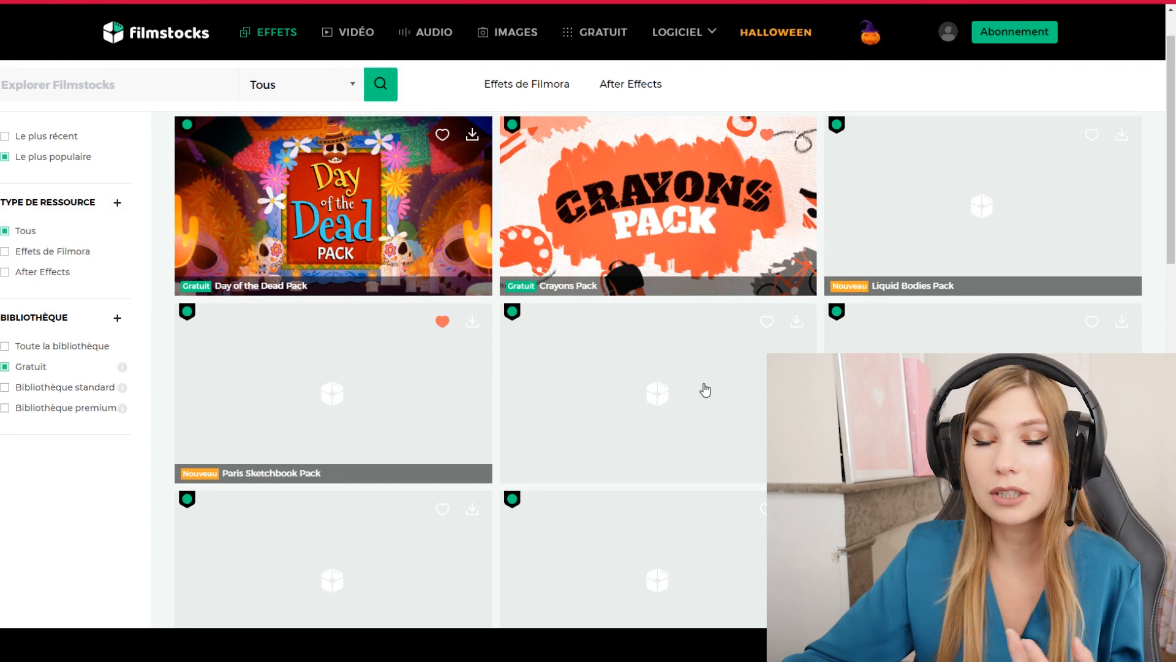
{"action": "scroll", "coordinate": [157, 260], "scroll_direction": "down", "scroll_amount": 3}
{"action": "scroll", "coordinate": [80, 270], "scroll_direction": "up", "scroll_amount": 1}
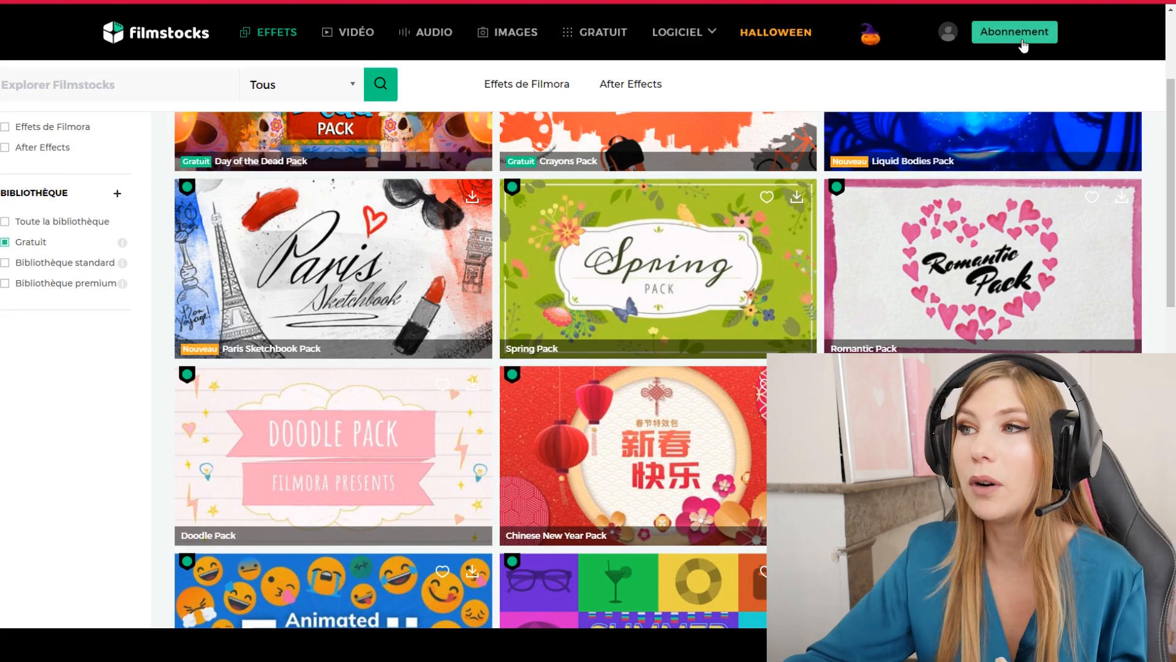
- Look through the free Filmstocks packs and download the Doodle Pack
{"action": "scroll", "coordinate": [1003, 85], "scroll_direction": "up", "scroll_amount": 1}
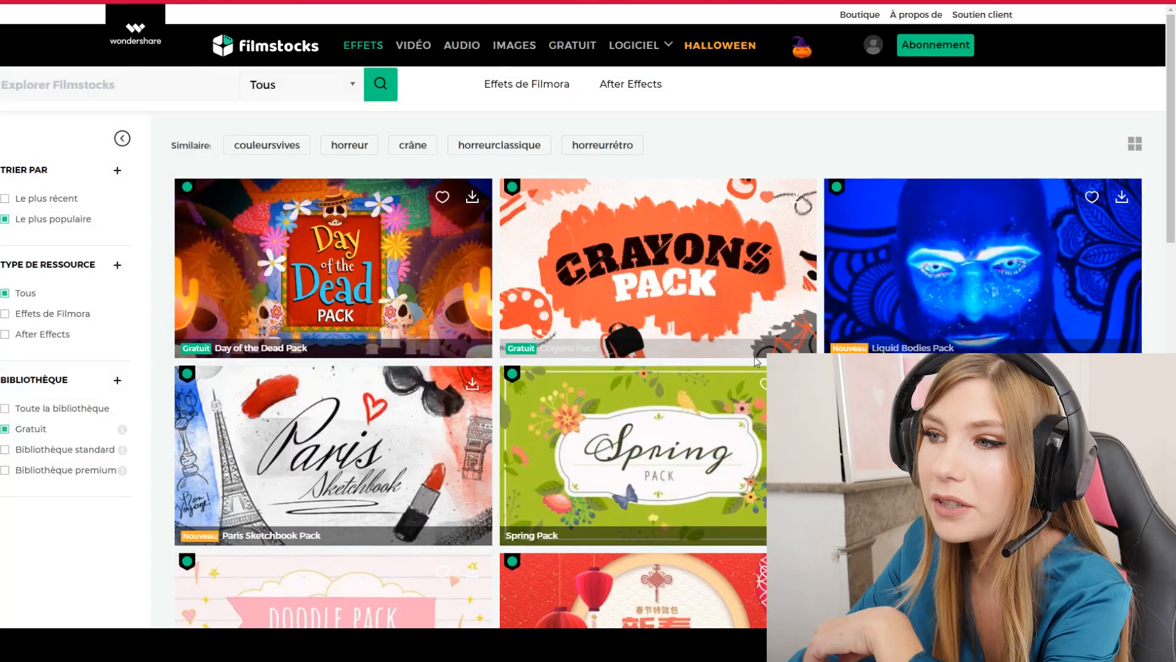
{"action": "scroll", "coordinate": [754, 356], "scroll_direction": "down", "scroll_amount": 5}
{"action": "scroll", "coordinate": [755, 357], "scroll_direction": "up", "scroll_amount": 4}
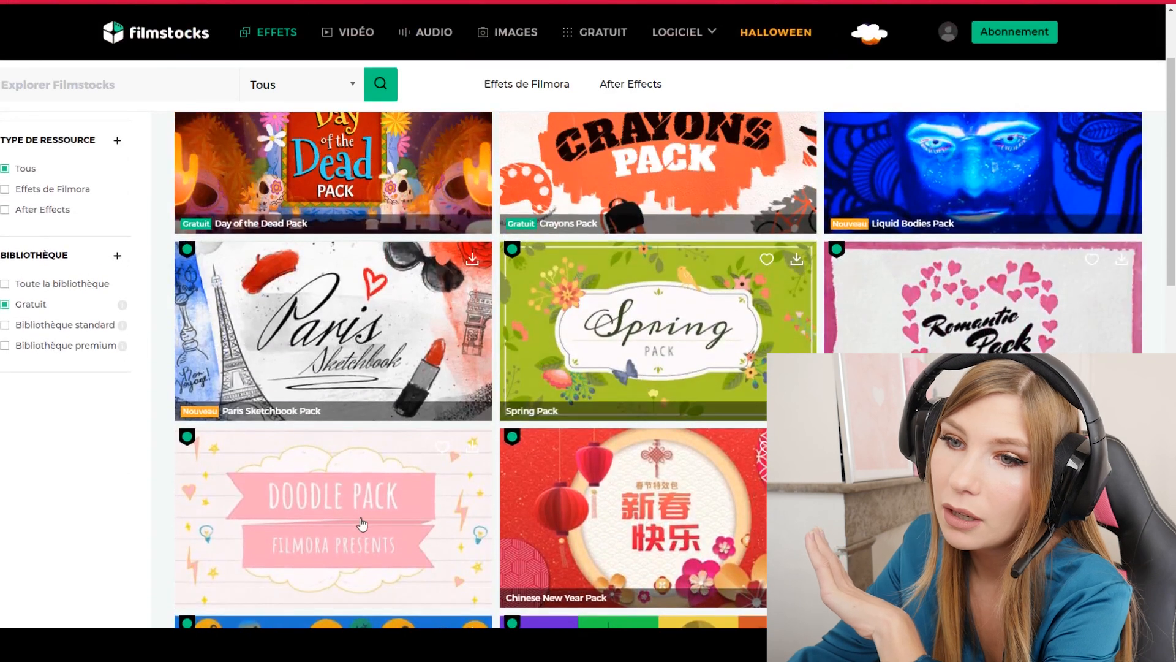
{"action": "scroll", "coordinate": [341, 395], "scroll_direction": "down", "scroll_amount": 2}
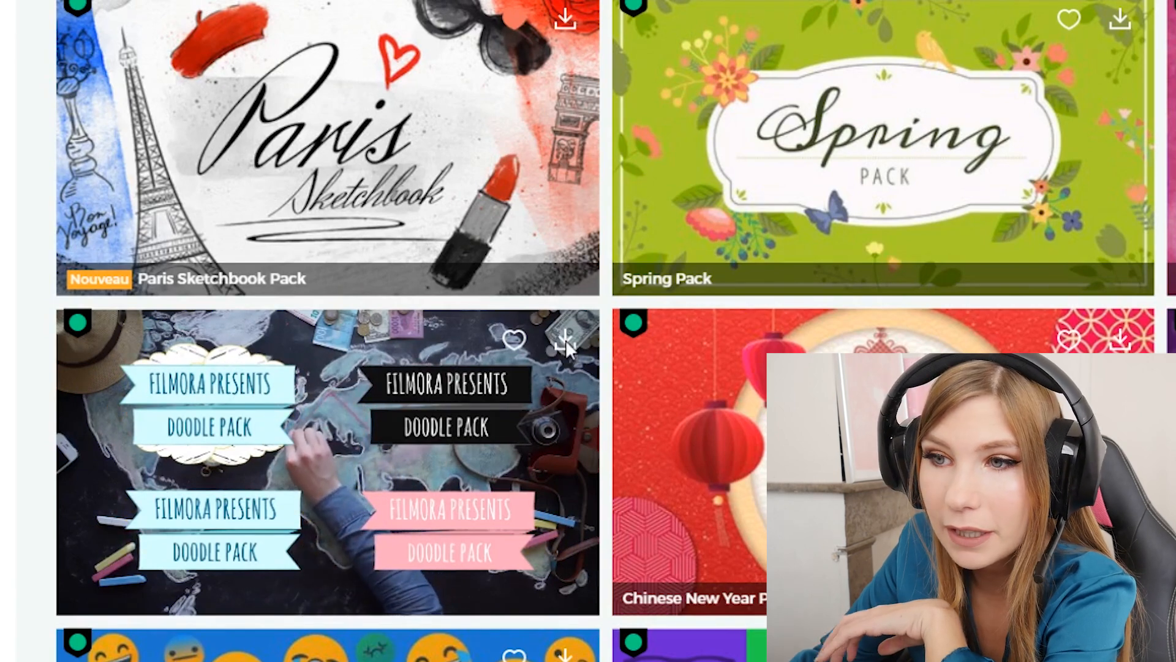
{"action": "left_click", "coordinate": [565, 341]}
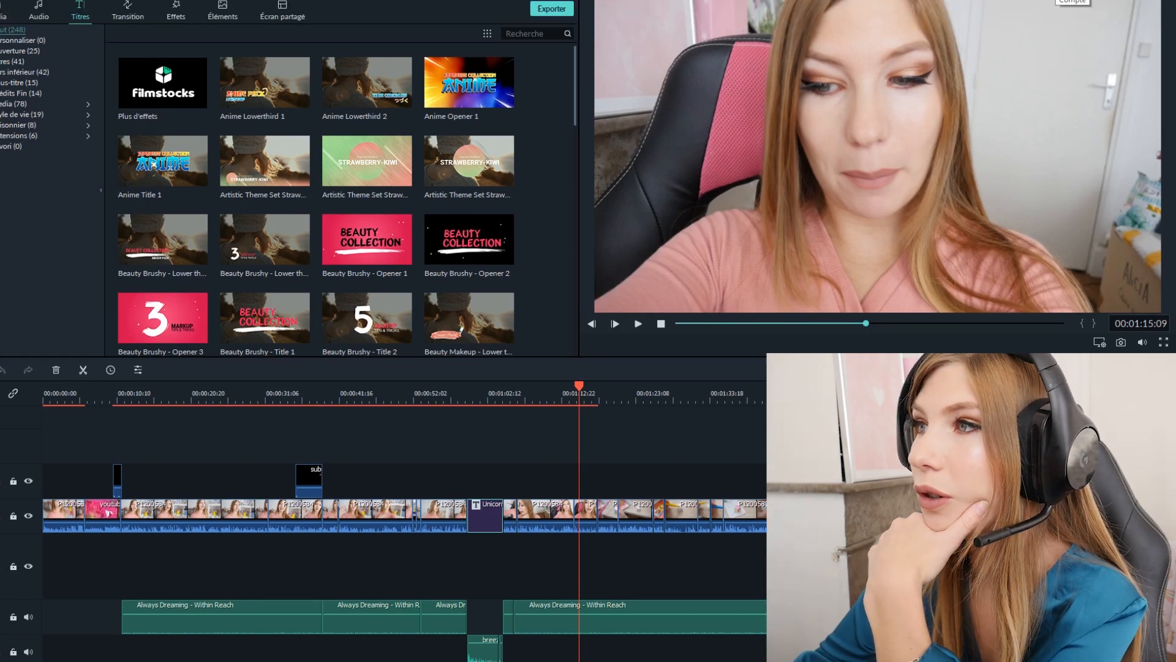
- Open the account's Mes effets list, look through the downloaded packs including Doodle Pack, and close it
{"action": "left_click", "coordinate": [1057, 0]}
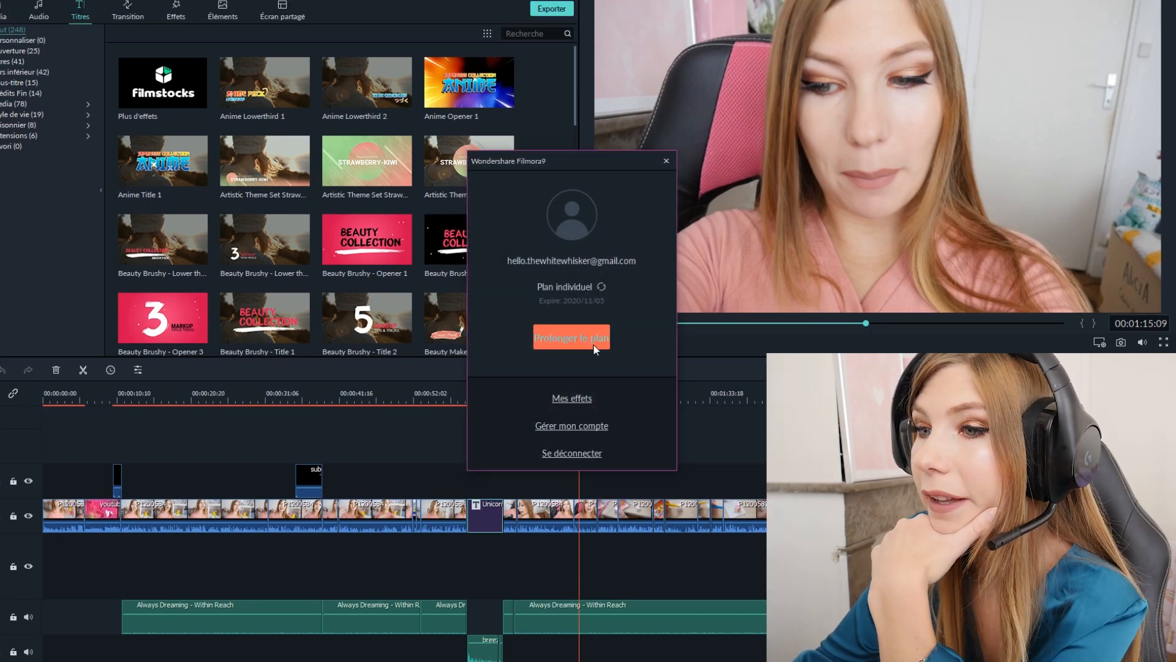
{"action": "left_click", "coordinate": [572, 398]}
{"action": "scroll", "coordinate": [733, 326], "scroll_direction": "down", "scroll_amount": 1}
{"action": "scroll", "coordinate": [636, 329], "scroll_direction": "up", "scroll_amount": 1}
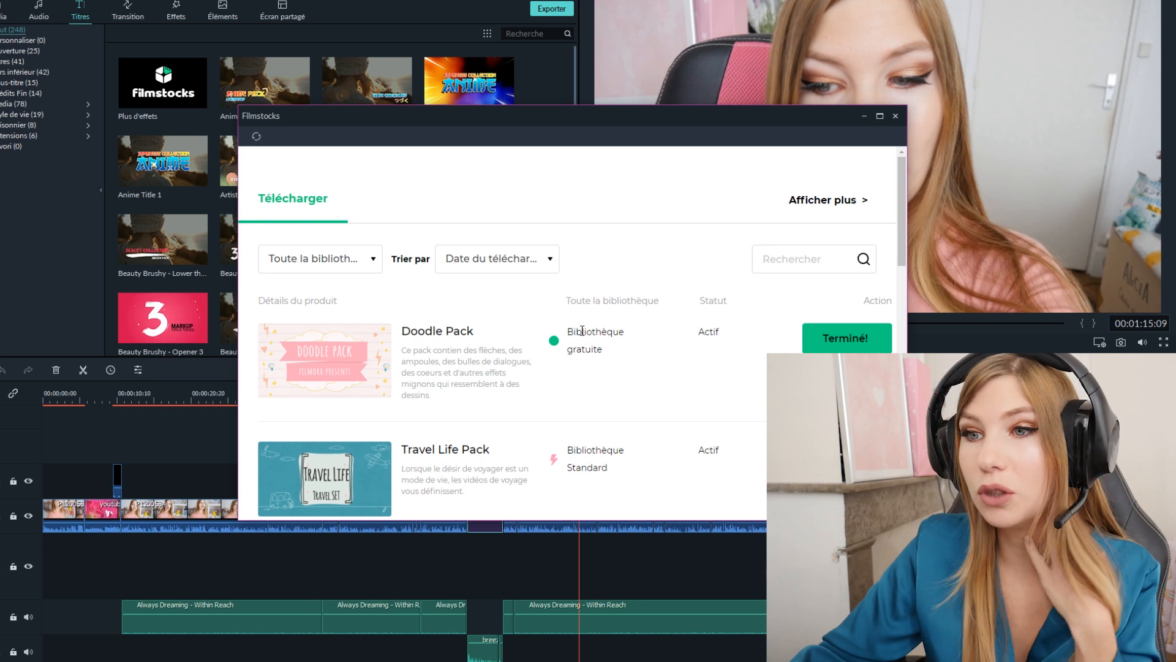
{"action": "left_click", "coordinate": [895, 116]}
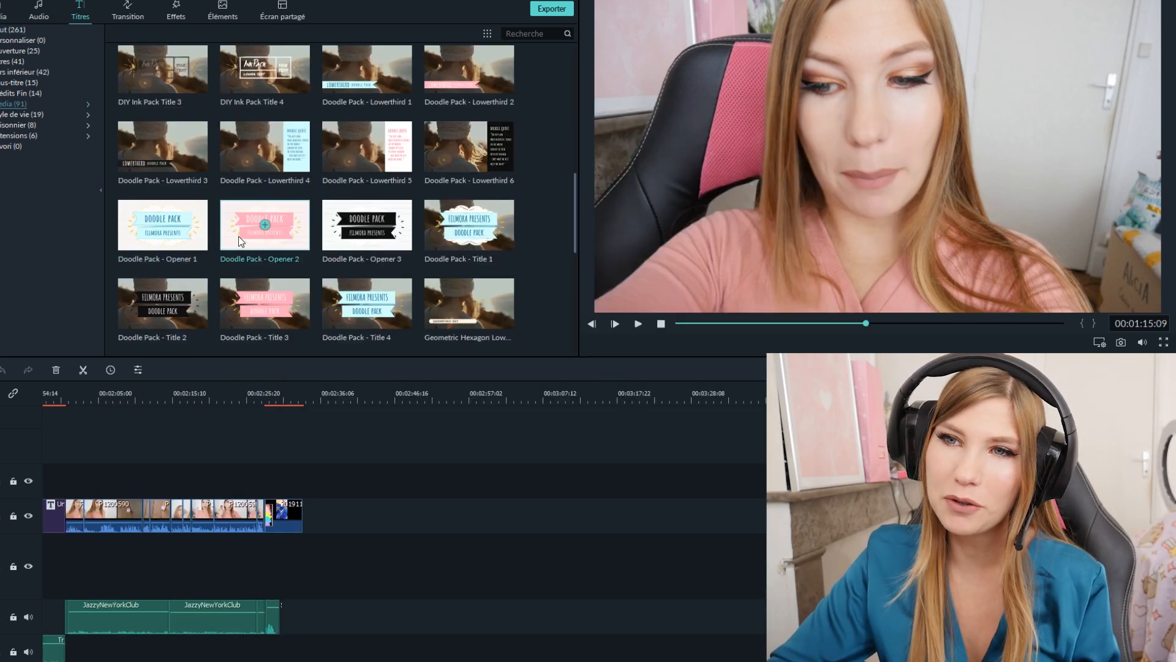
- Add the Doodle Pack - Opener 2 title to the video track at about 00:02:57, after the last clip, and play it
{"action": "mouse_move", "coordinate": [238, 236]}
{"action": "left_mouse_down"}
{"action": "mouse_move", "coordinate": [539, 503]}
{"action": "mouse_move", "coordinate": [533, 557]}
{"action": "mouse_move", "coordinate": [436, 550]}
{"action": "mouse_move", "coordinate": [462, 505]}
{"action": "mouse_move", "coordinate": [475, 507]}
{"action": "left_mouse_up"}
{"action": "left_click", "coordinate": [473, 389]}
{"action": "left_click", "coordinate": [638, 323]}
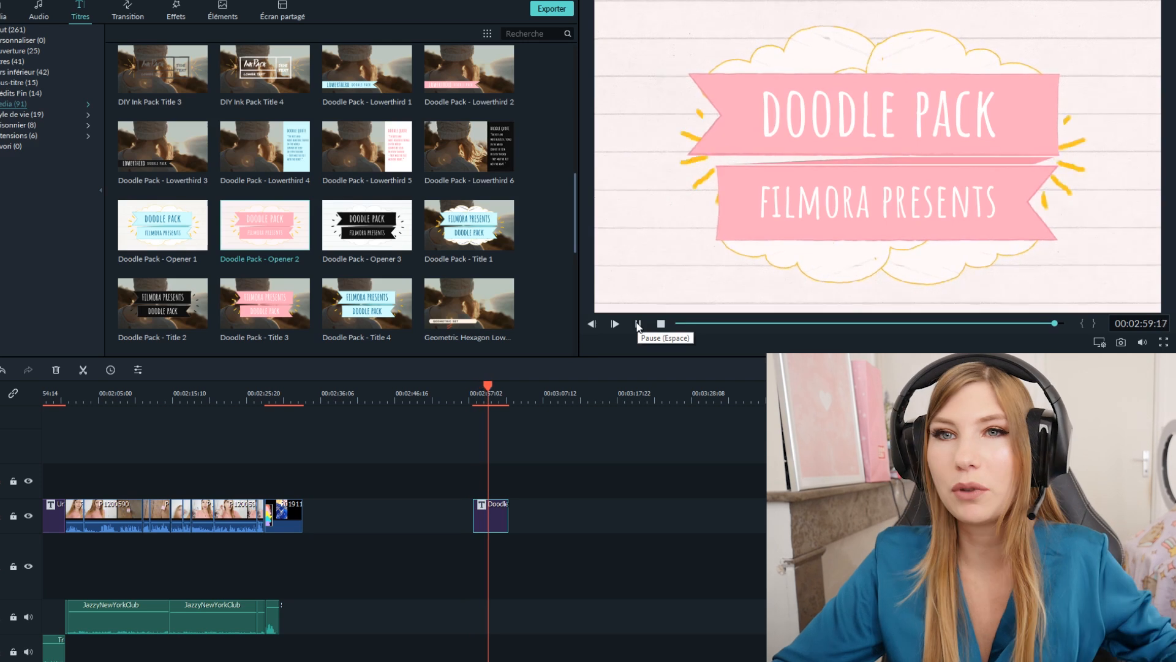
{"action": "left_click", "coordinate": [639, 324]}
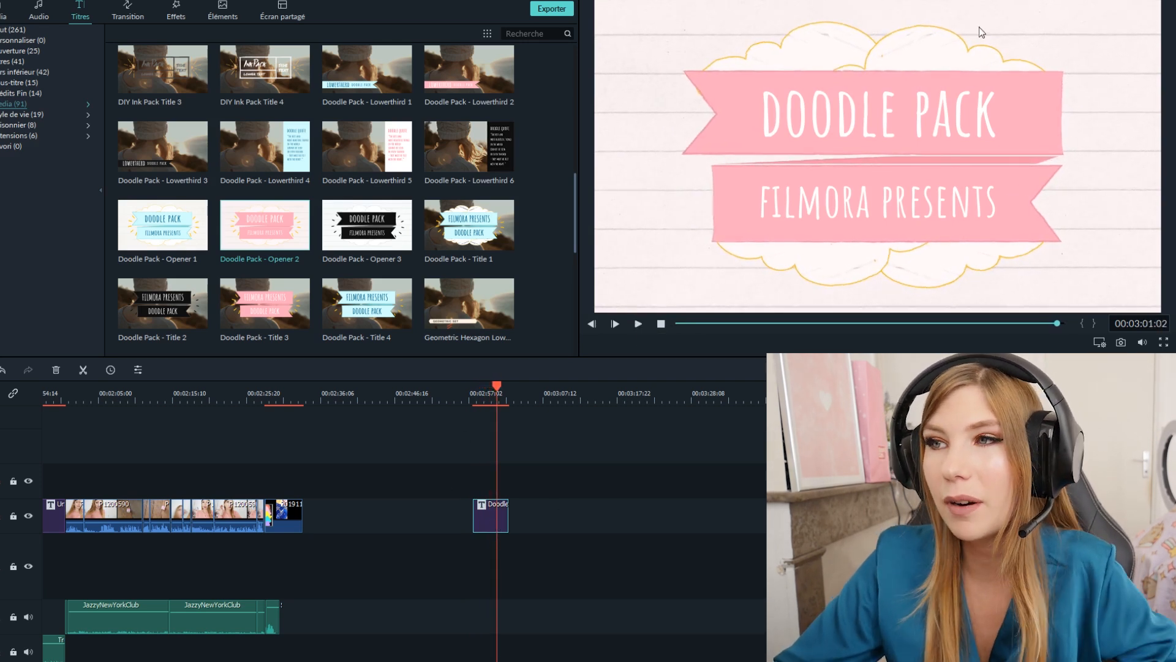
- Preview the Doodle opener from its start and examine its upper and lower text lines
{"action": "left_click", "coordinate": [864, 130]}
{"action": "left_click", "coordinate": [860, 201]}
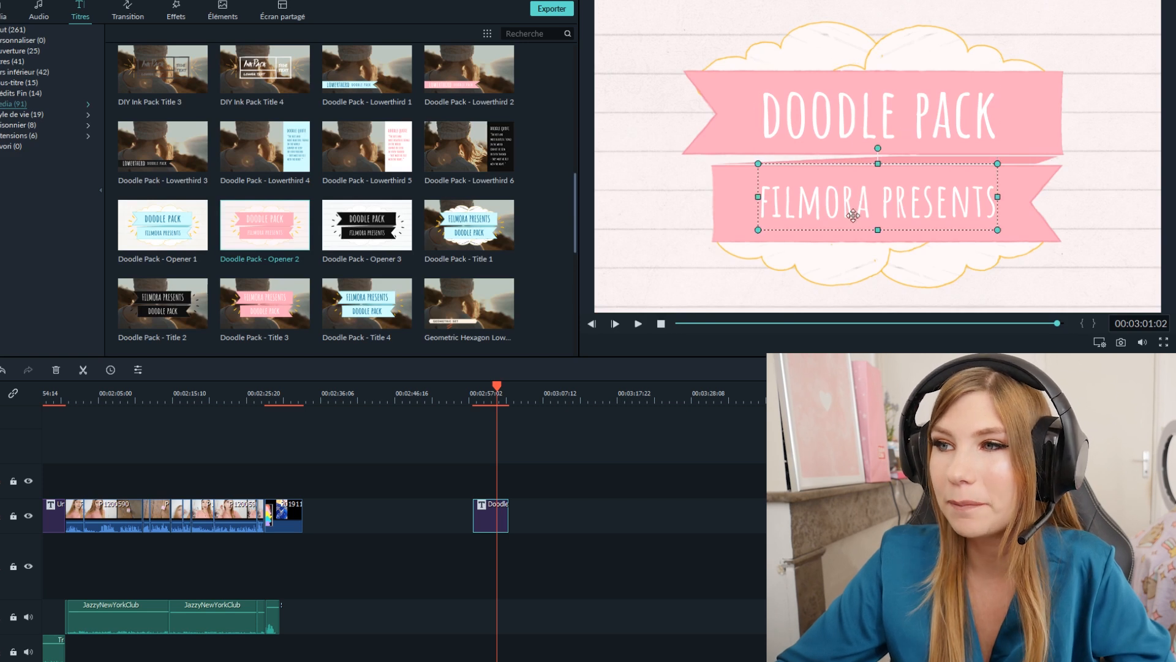
{"action": "left_click", "coordinate": [482, 392]}
{"action": "key", "text": "space"}
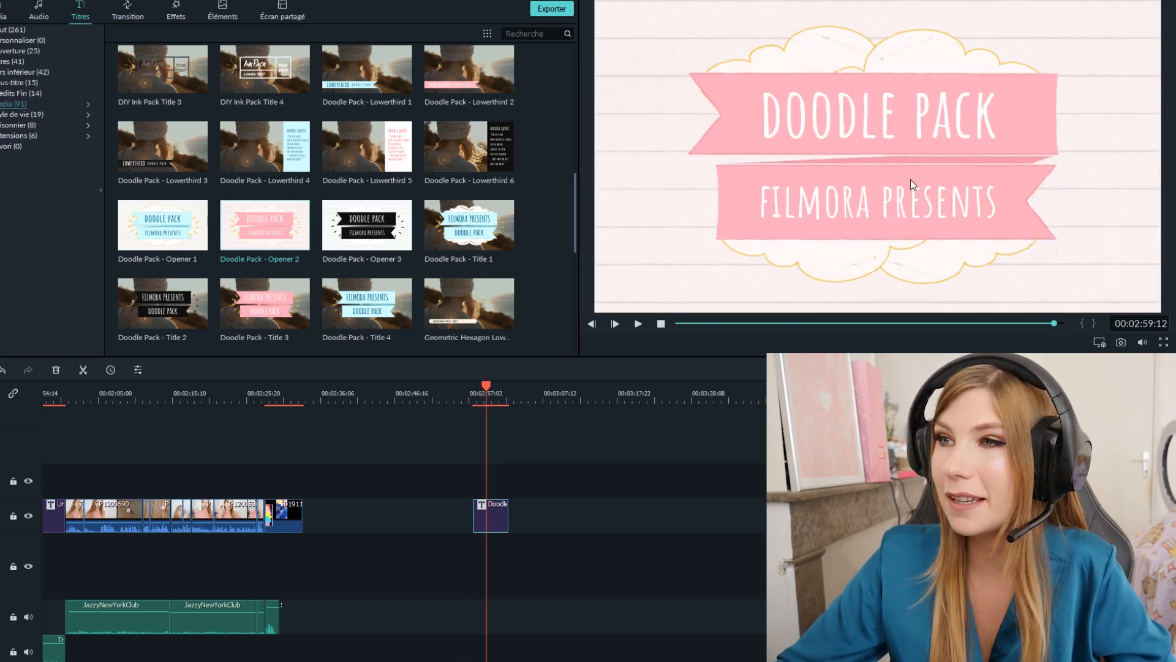
{"action": "left_click", "coordinate": [867, 126]}
{"action": "left_click", "coordinate": [853, 199]}
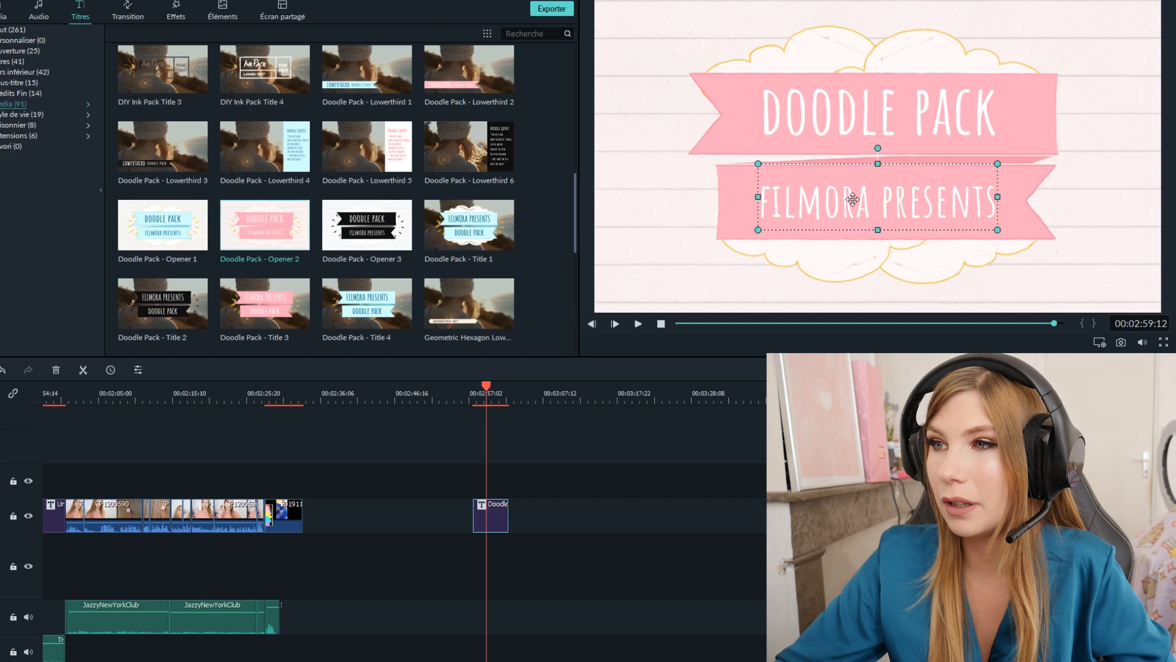
{"action": "mouse_move", "coordinate": [844, 127]}
{"action": "left_mouse_down"}
{"action": "mouse_move", "coordinate": [831, 105]}
{"action": "mouse_move", "coordinate": [852, 136]}
{"action": "mouse_move", "coordinate": [854, 123]}
{"action": "mouse_move", "coordinate": [843, 124]}
{"action": "left_mouse_up"}
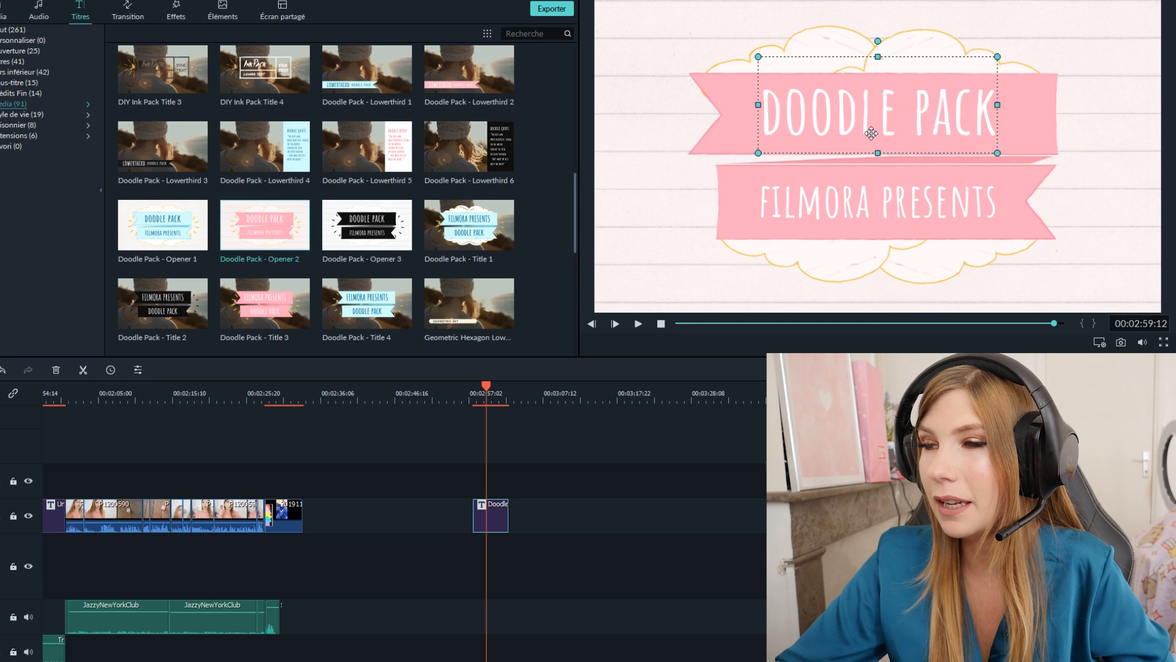
- Replace the opener's upper text line, "doodle pack", with "tuto"
{"action": "double_click", "coordinate": [826, 117]}
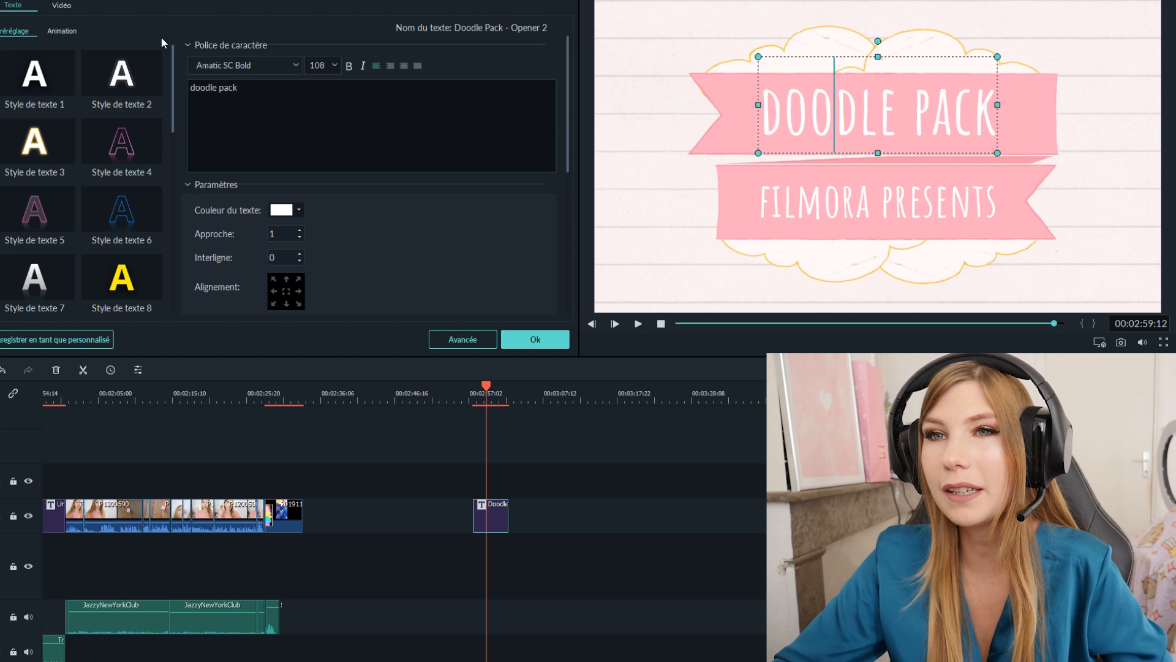
{"action": "left_click", "coordinate": [266, 104]}
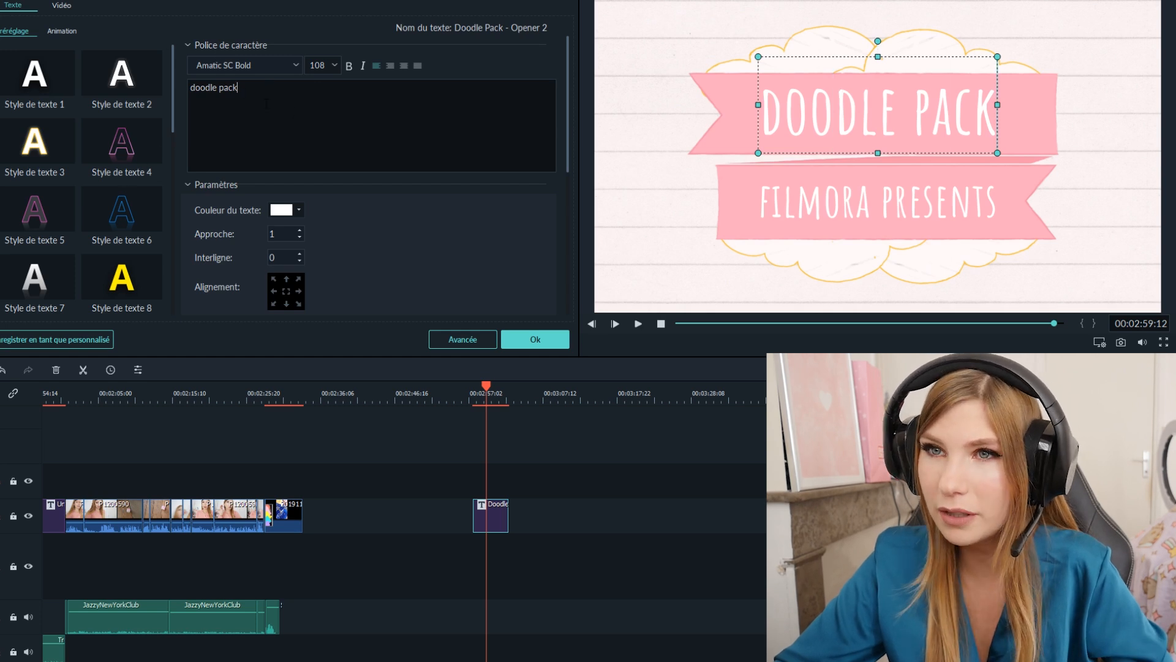
{"action": "left_click_drag", "start_coordinate": [264, 101], "coordinate": [159, 97]}
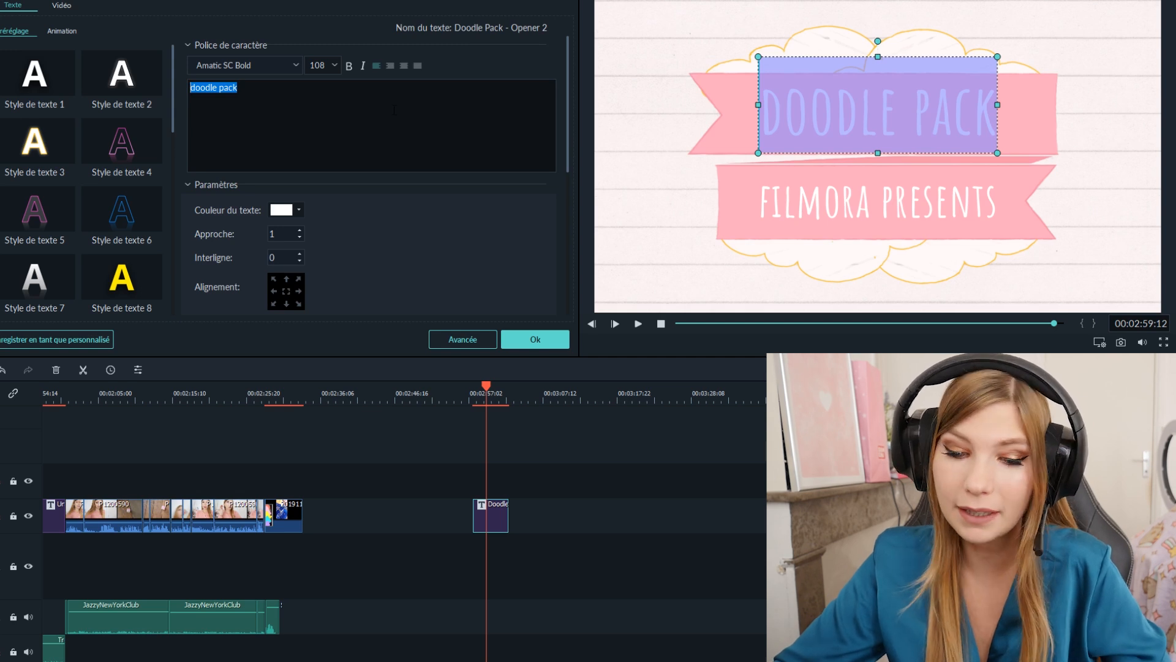
{"action": "type", "text": "tuto"}
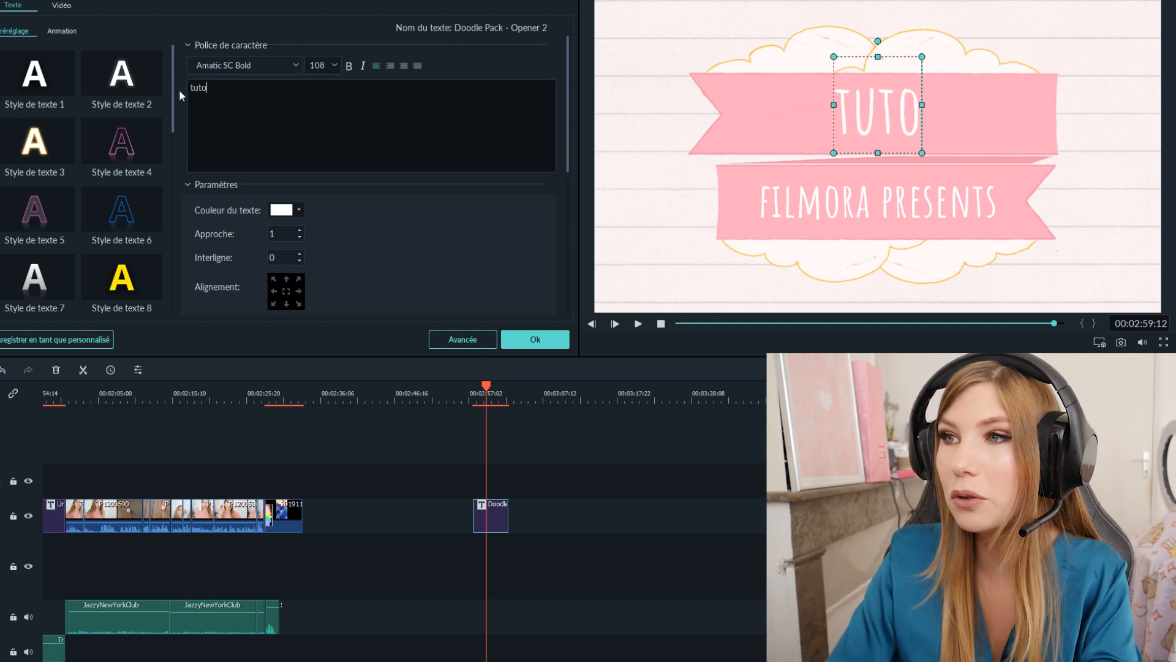
- Replace the opener's lower text line, "filmora presents", with "montage vidéo"
{"action": "left_click", "coordinate": [876, 202]}
{"action": "key", "text": "ctrl+a"}
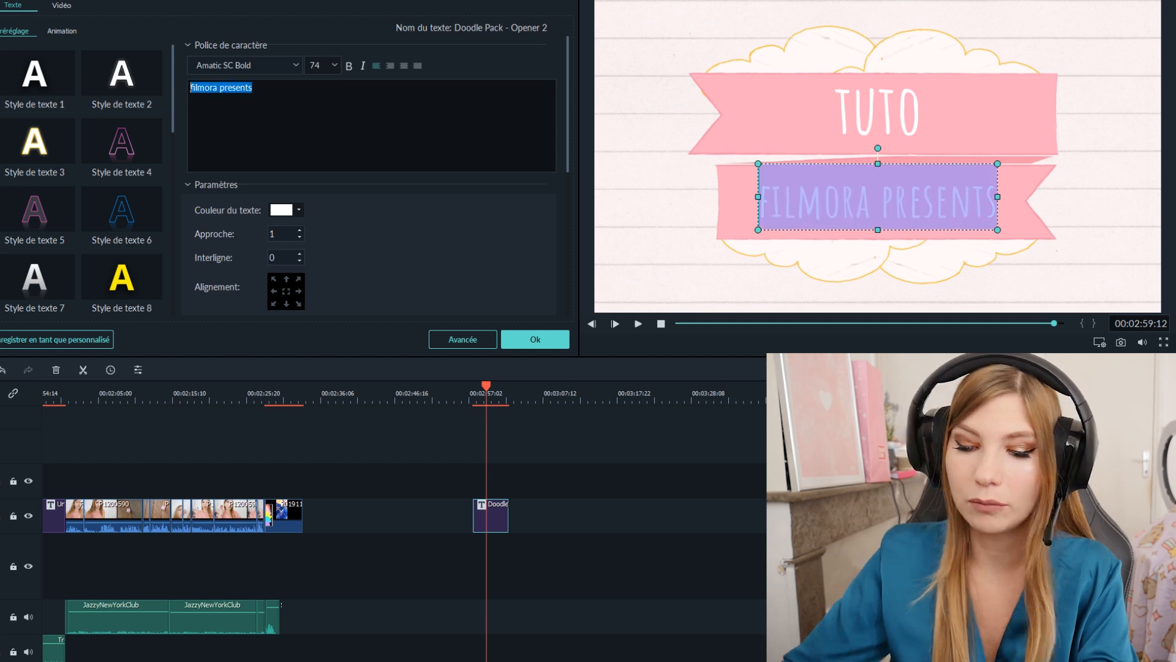
{"action": "type", "text": "montage vidéo"}
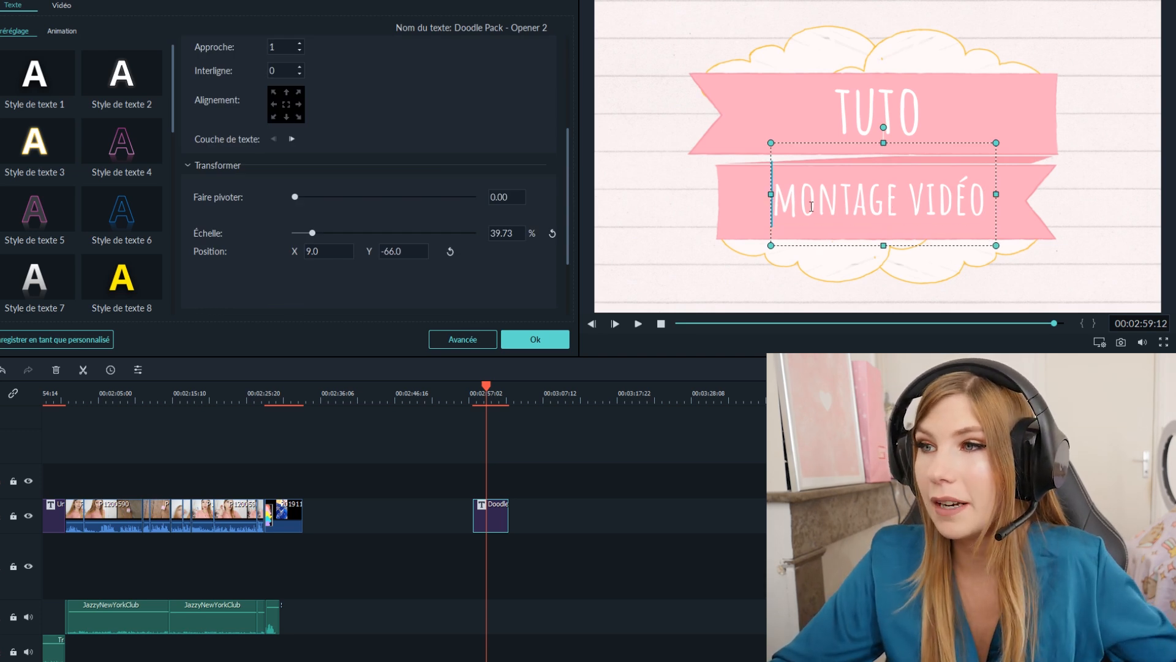
- Set the font size of the "montage vidéo" line to 105
{"action": "left_click_drag", "start_coordinate": [773, 202], "coordinate": [999, 195]}
{"action": "left_click", "coordinate": [288, 87]}
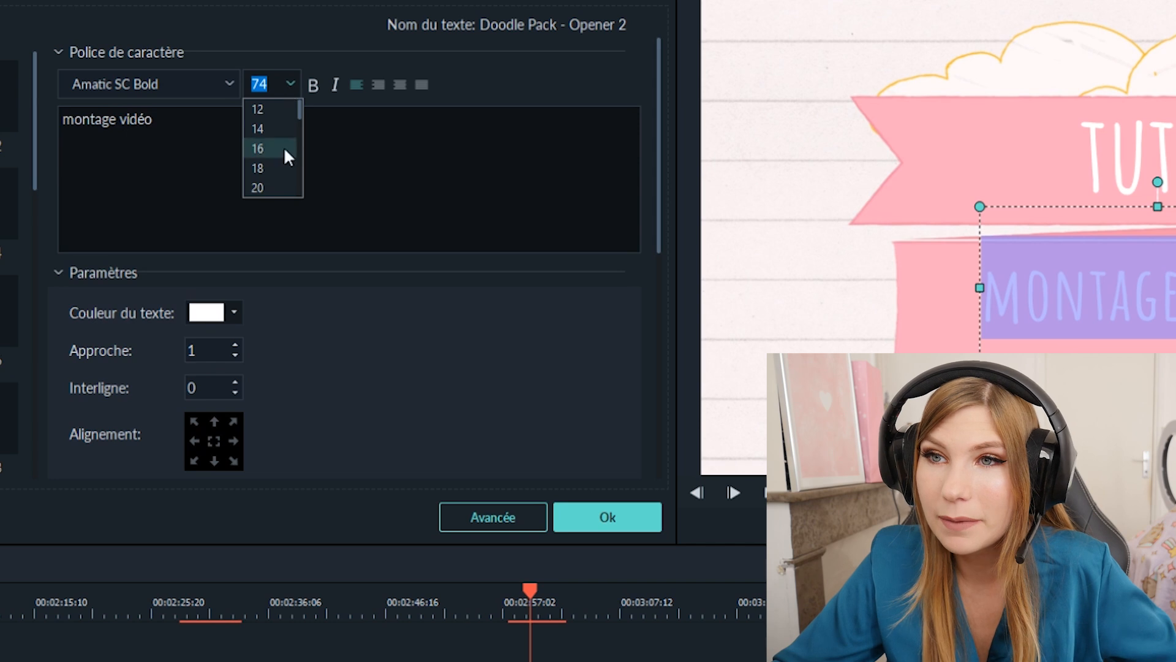
{"action": "scroll", "coordinate": [286, 150], "scroll_direction": "down", "scroll_amount": 2}
{"action": "scroll", "coordinate": [288, 158], "scroll_direction": "down", "scroll_amount": 4}
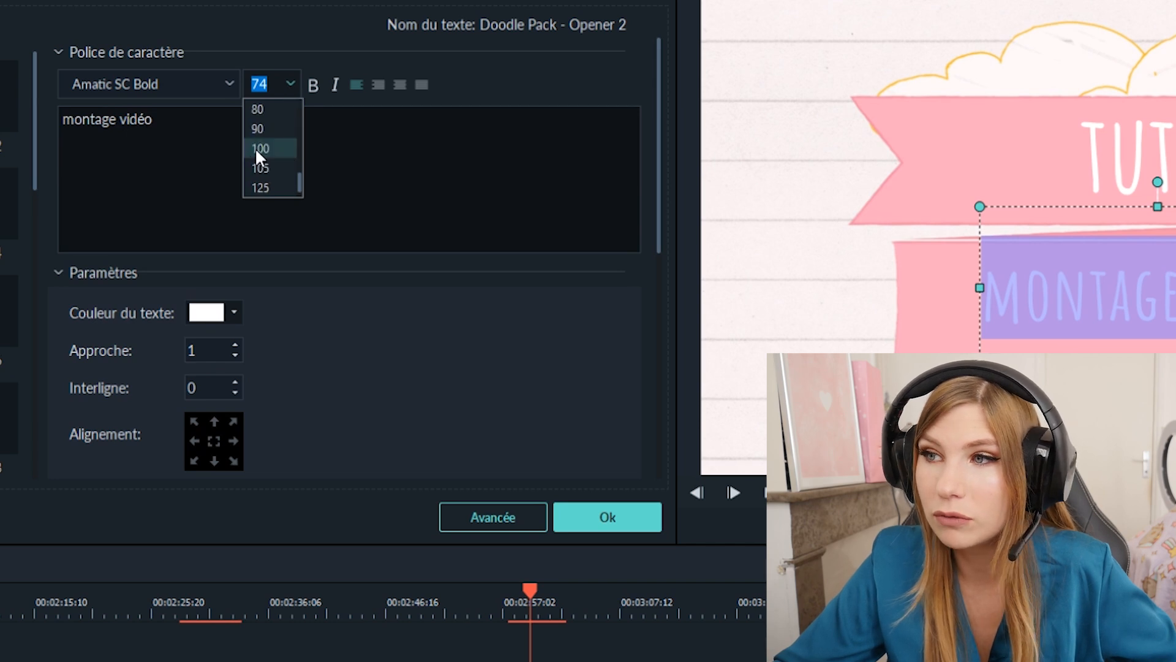
{"action": "left_click", "coordinate": [285, 149]}
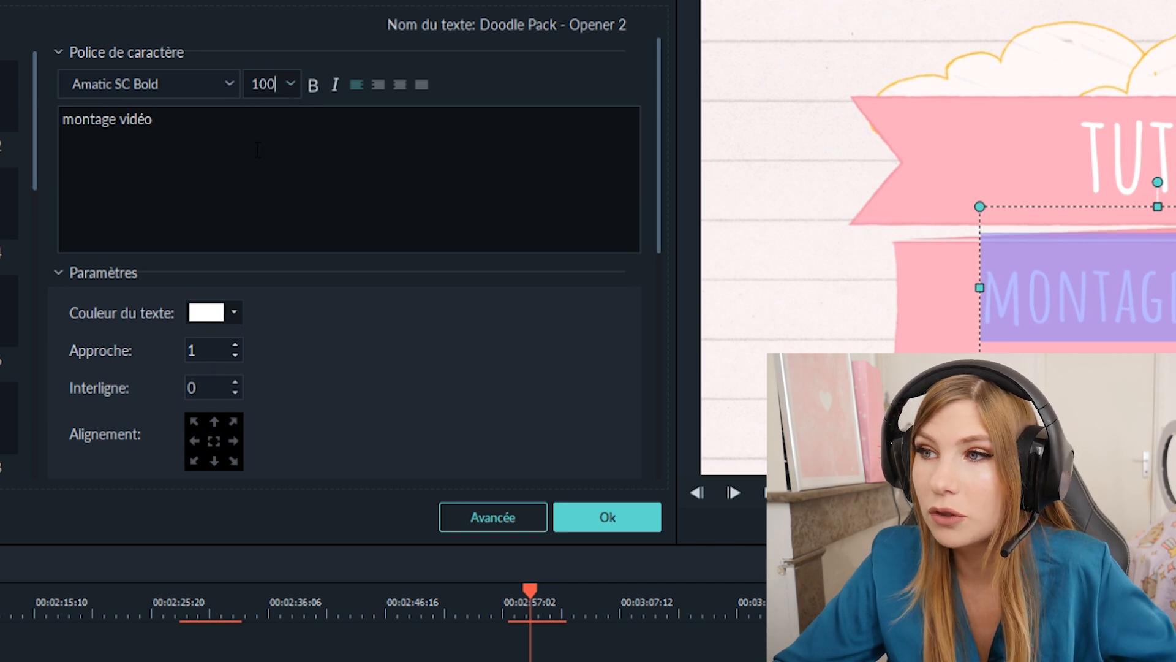
{"action": "left_click", "coordinate": [290, 84]}
{"action": "left_click", "coordinate": [282, 174]}
- Move the "montage vidéo" text to centre it horizontally on the lower pink banner
{"action": "left_click", "coordinate": [922, 203]}
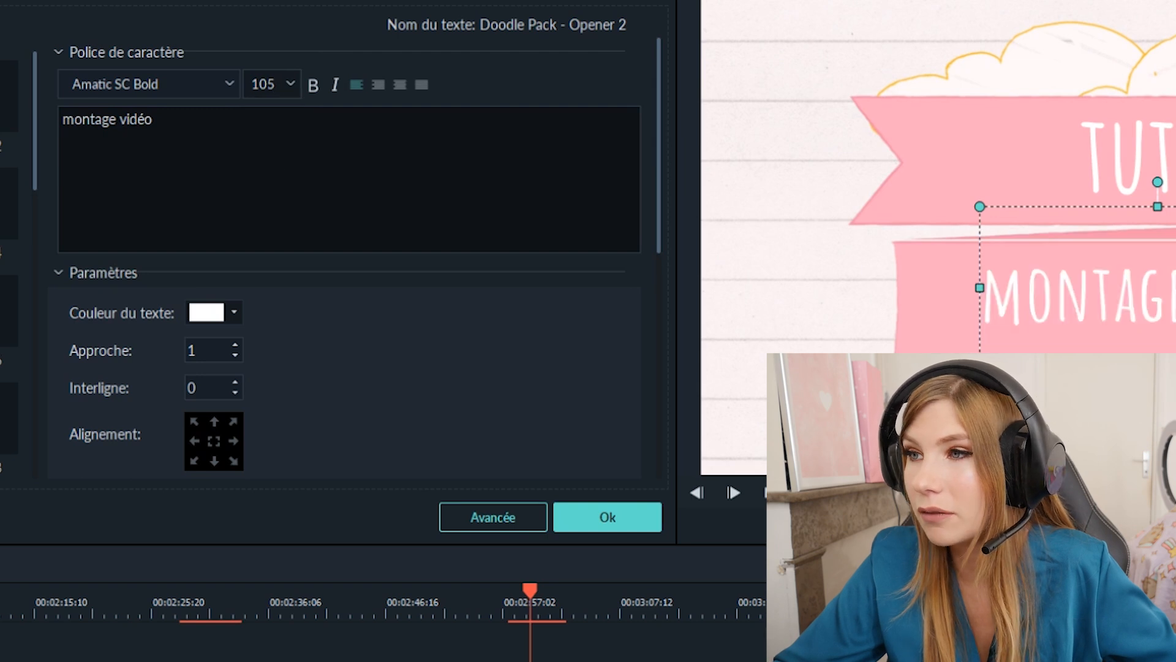
{"action": "left_click", "coordinate": [949, 201]}
{"action": "left_click", "coordinate": [929, 277]}
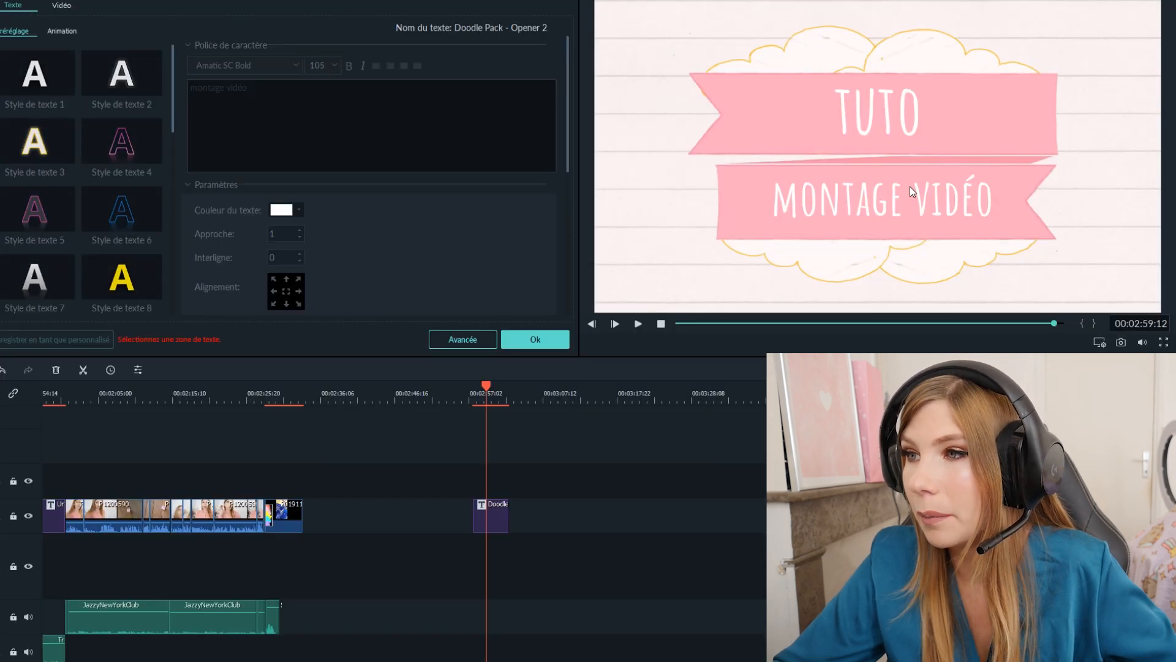
{"action": "left_click", "coordinate": [911, 191]}
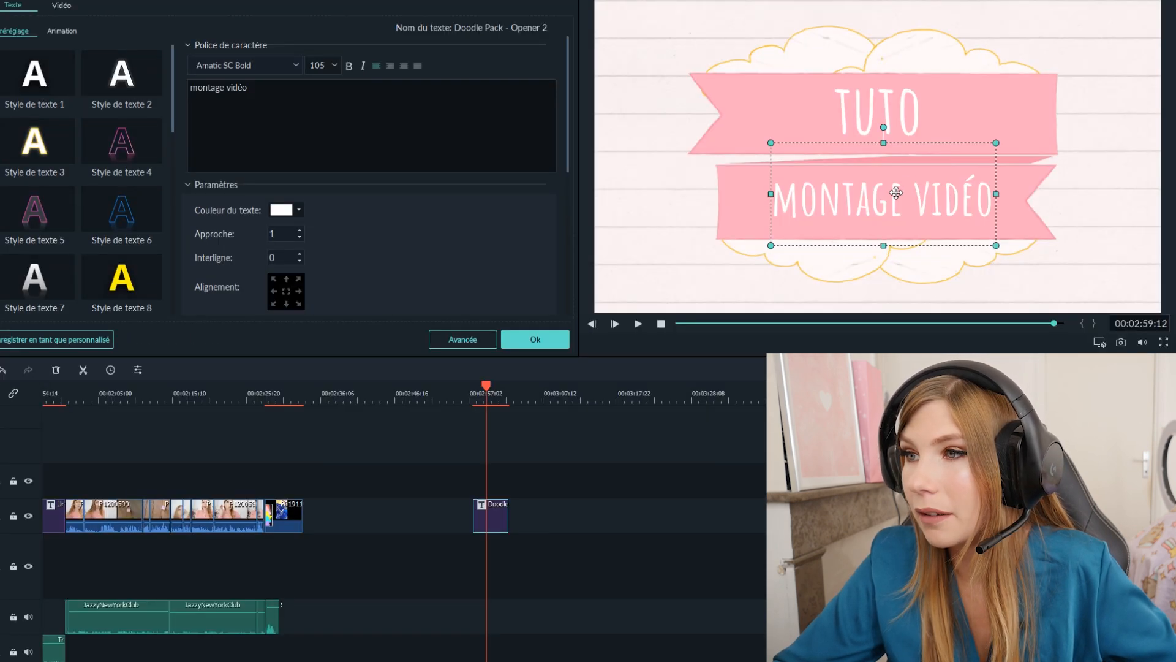
{"action": "mouse_move", "coordinate": [911, 192]}
{"action": "left_mouse_down"}
{"action": "mouse_move", "coordinate": [858, 203]}
{"action": "mouse_move", "coordinate": [890, 199]}
{"action": "left_mouse_up"}
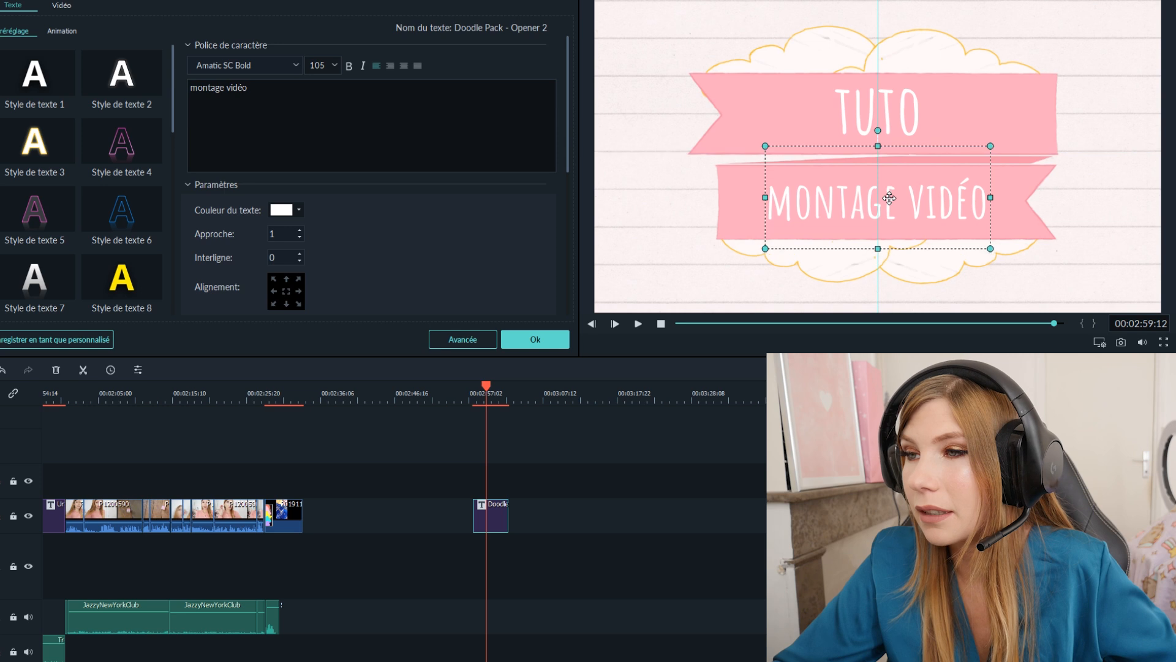
- Play the edited Doodle opener from about 00:02:59
{"action": "left_click_drag", "start_coordinate": [476, 392], "coordinate": [484, 392]}
{"action": "left_click", "coordinate": [911, 185]}
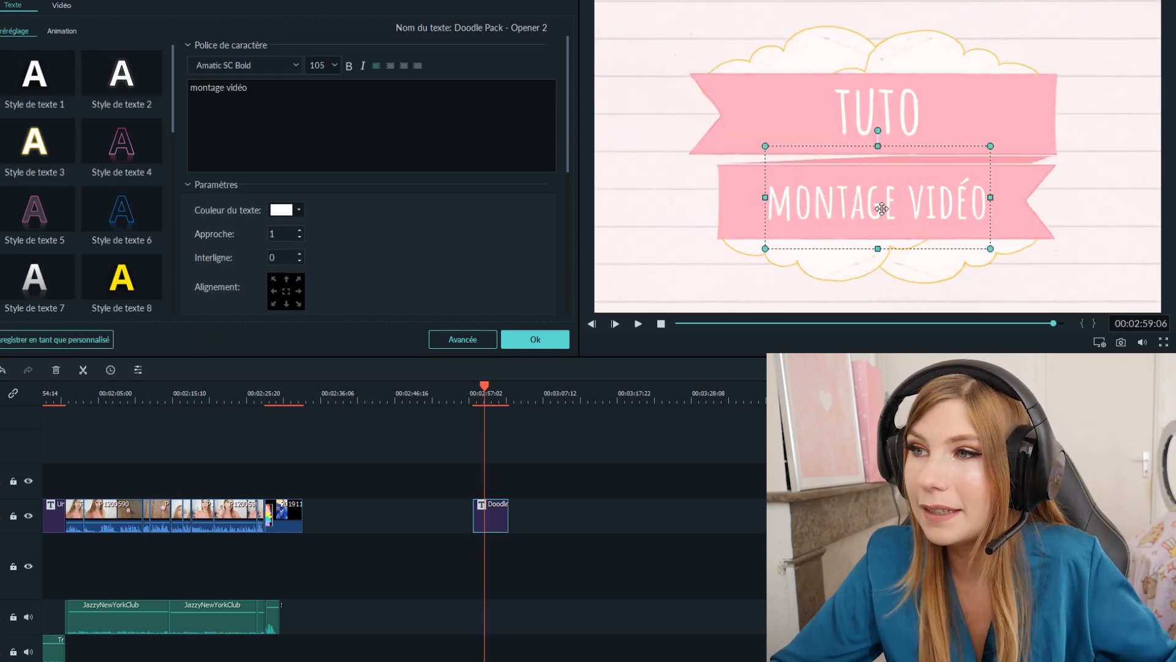
{"action": "key", "text": "space"}
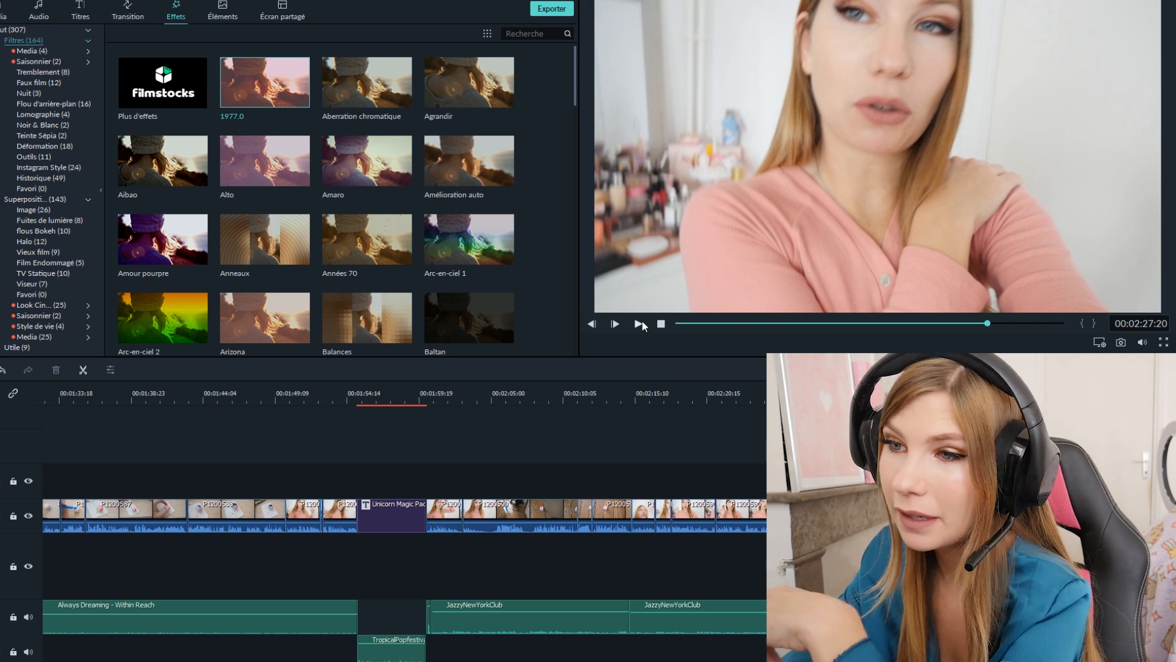
- Play the cut between the clips at about 00:02:28, and browse the transition library down to the Tourbillon transitions
{"action": "left_click", "coordinate": [639, 323]}
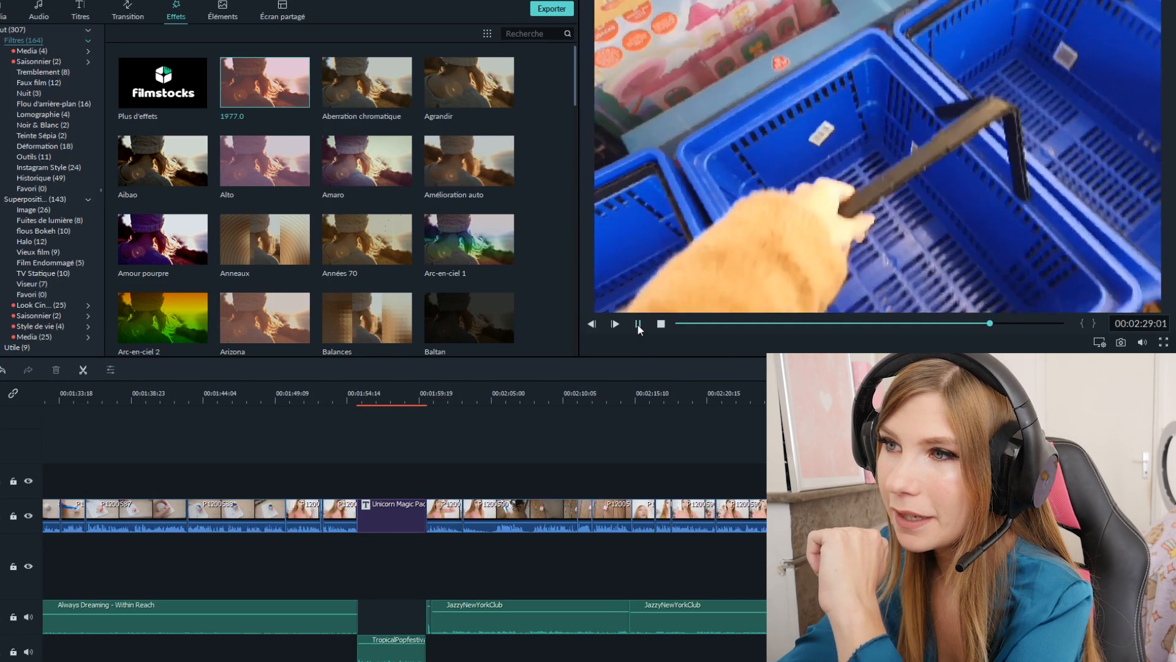
{"action": "left_click", "coordinate": [639, 323]}
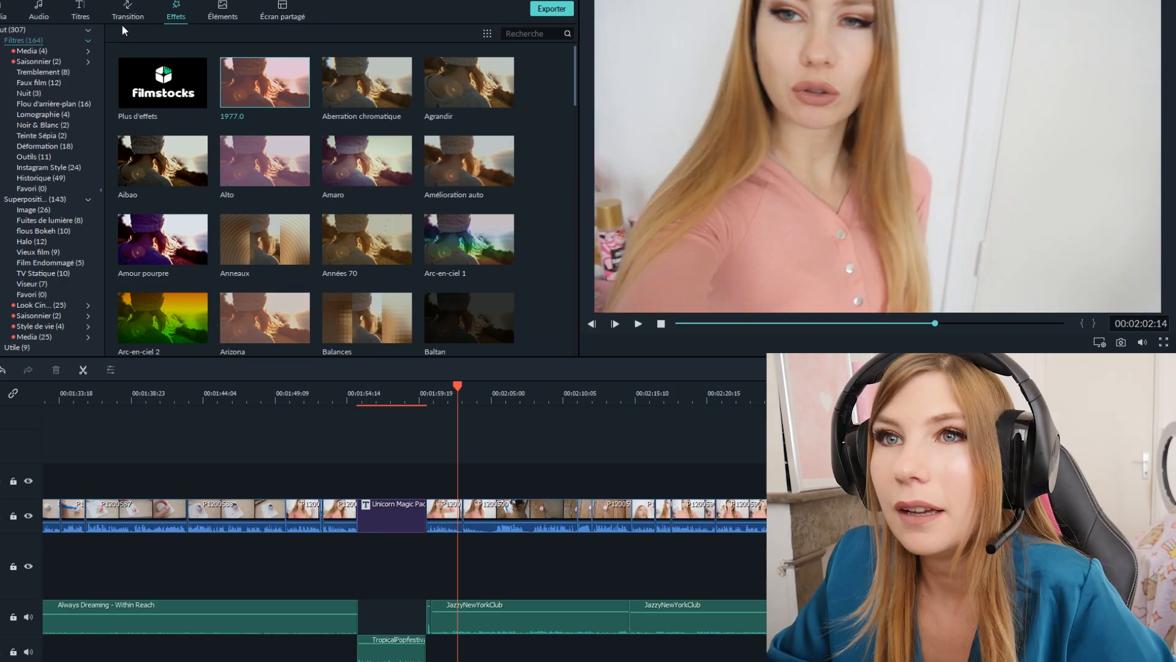
{"action": "left_click", "coordinate": [126, 17]}
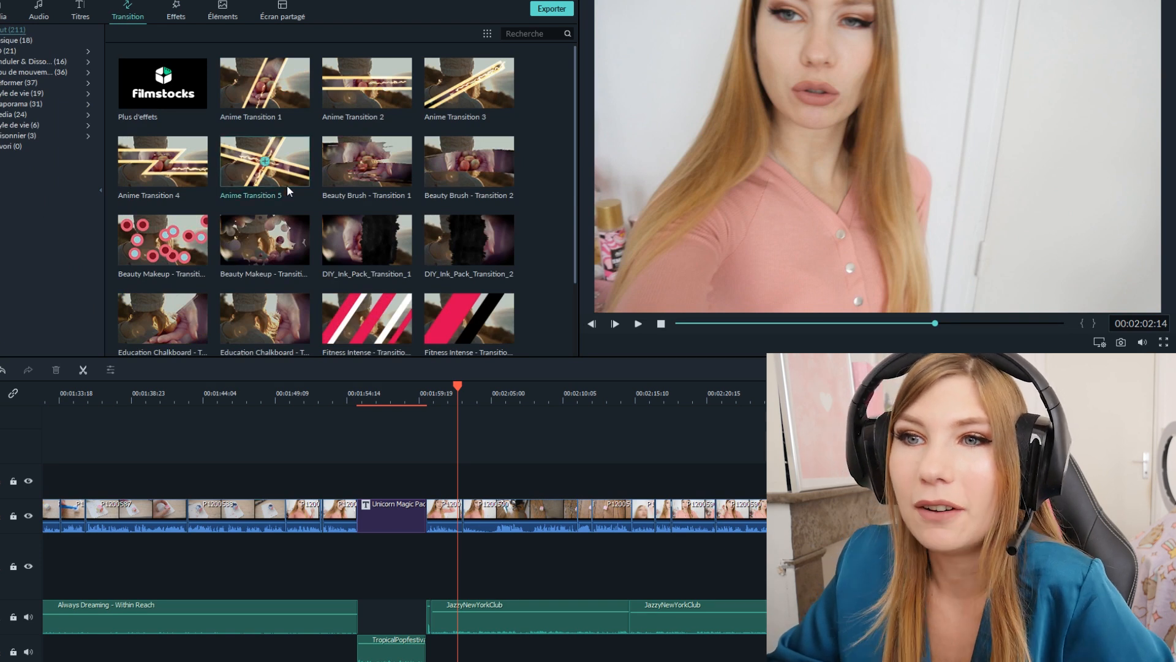
{"action": "left_click_drag", "start_coordinate": [290, 84], "coordinate": [319, 159]}
{"action": "scroll", "coordinate": [318, 160], "scroll_direction": "down", "scroll_amount": 15}
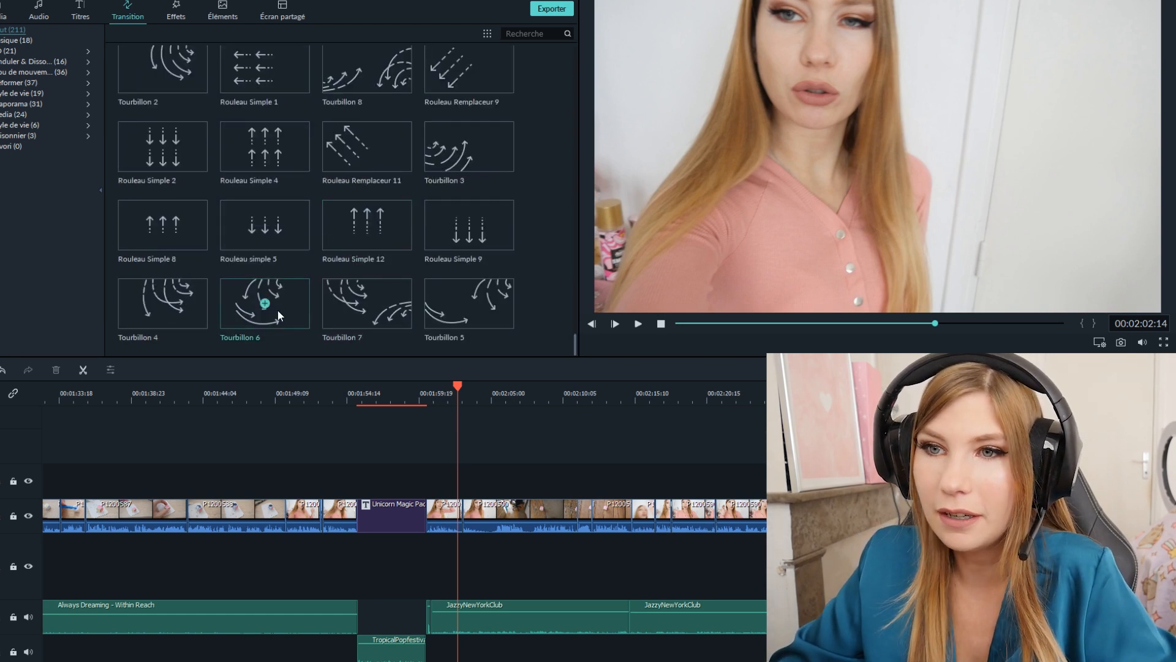
- Place the Tourbillon 6 transition on the cut between the two clips at about 00:02:03
{"action": "left_click_drag", "start_coordinate": [277, 310], "coordinate": [481, 455]}
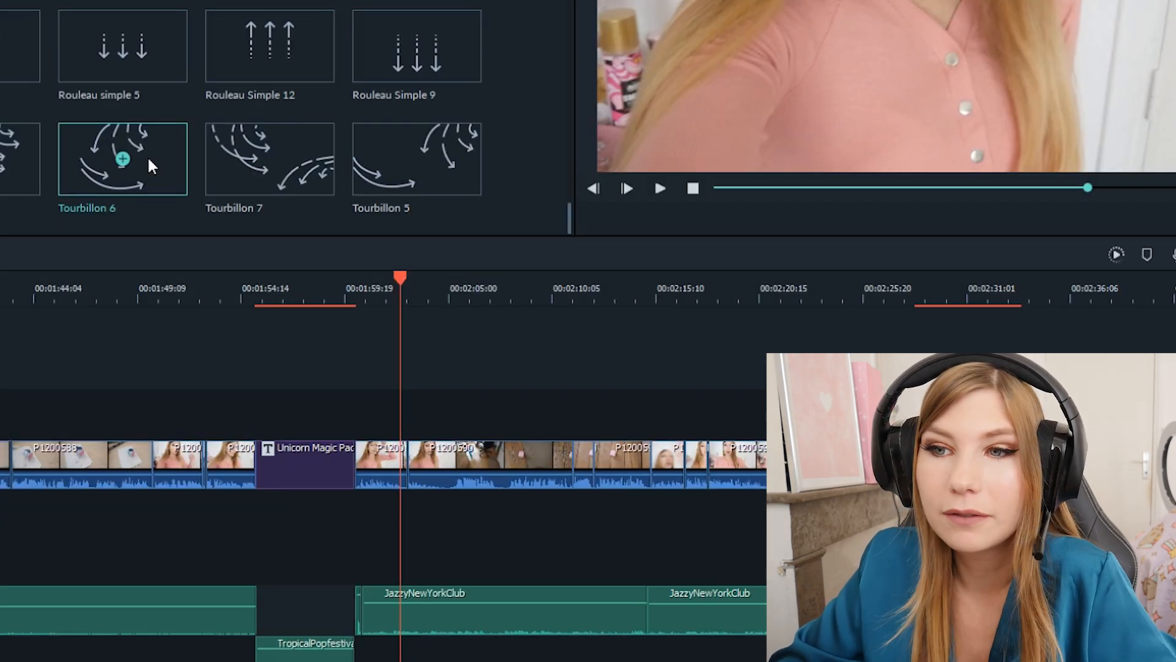
{"action": "left_click_drag", "start_coordinate": [149, 159], "coordinate": [392, 385]}
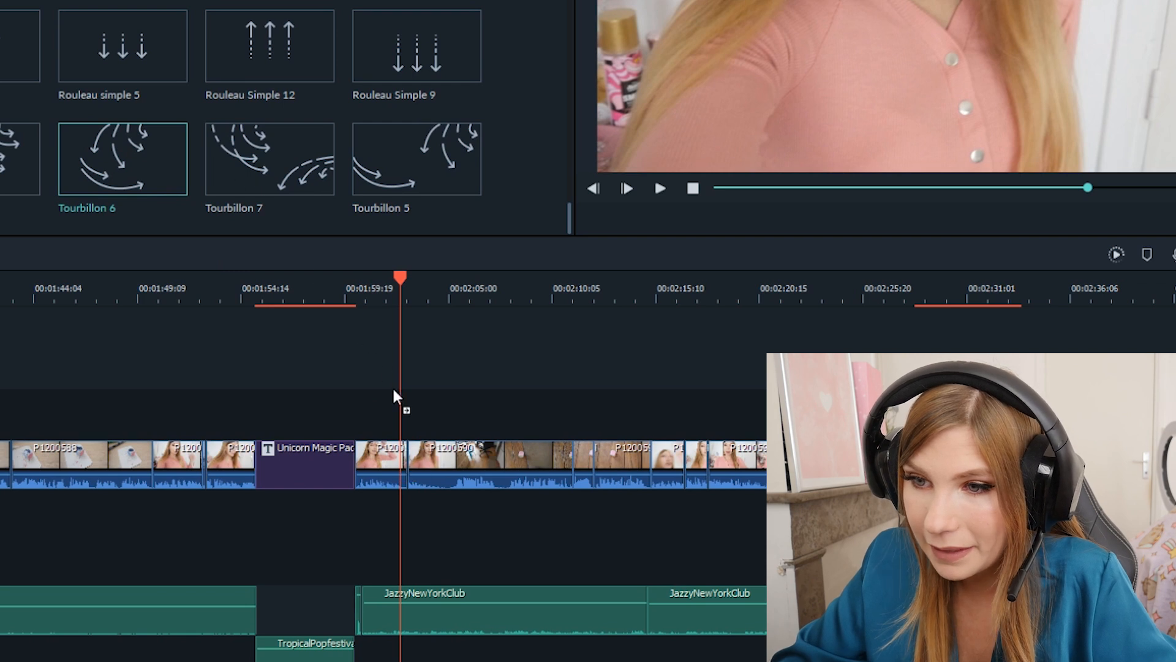
{"action": "left_click_drag", "start_coordinate": [412, 464], "coordinate": [362, 457]}
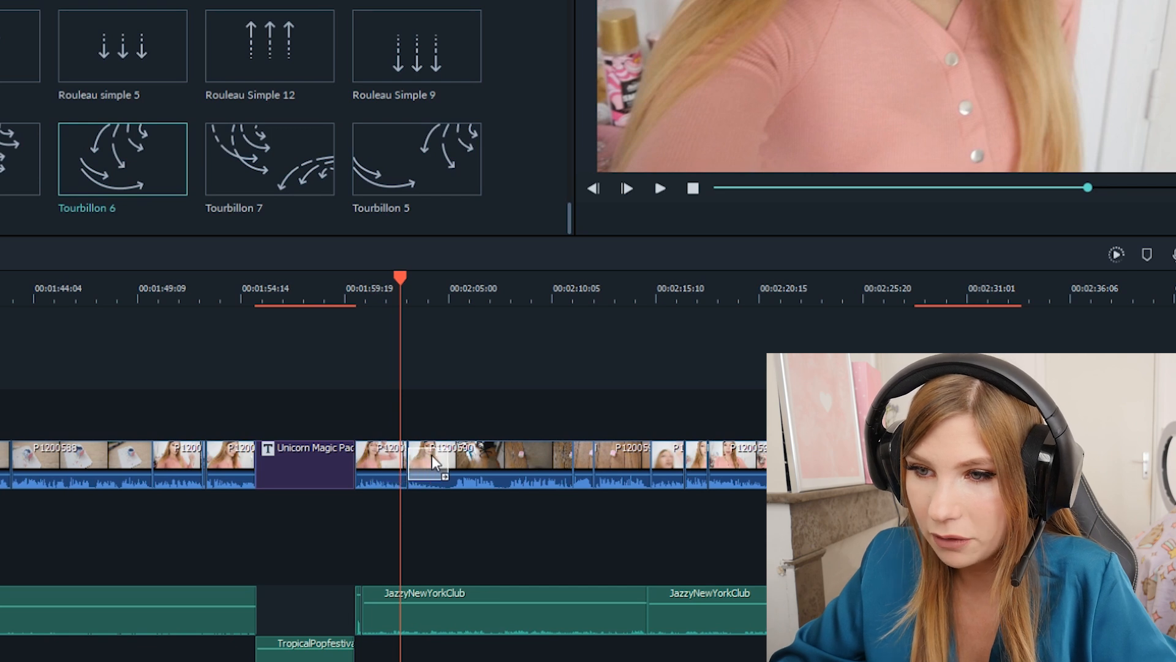
{"action": "left_click_drag", "start_coordinate": [436, 453], "coordinate": [403, 461]}
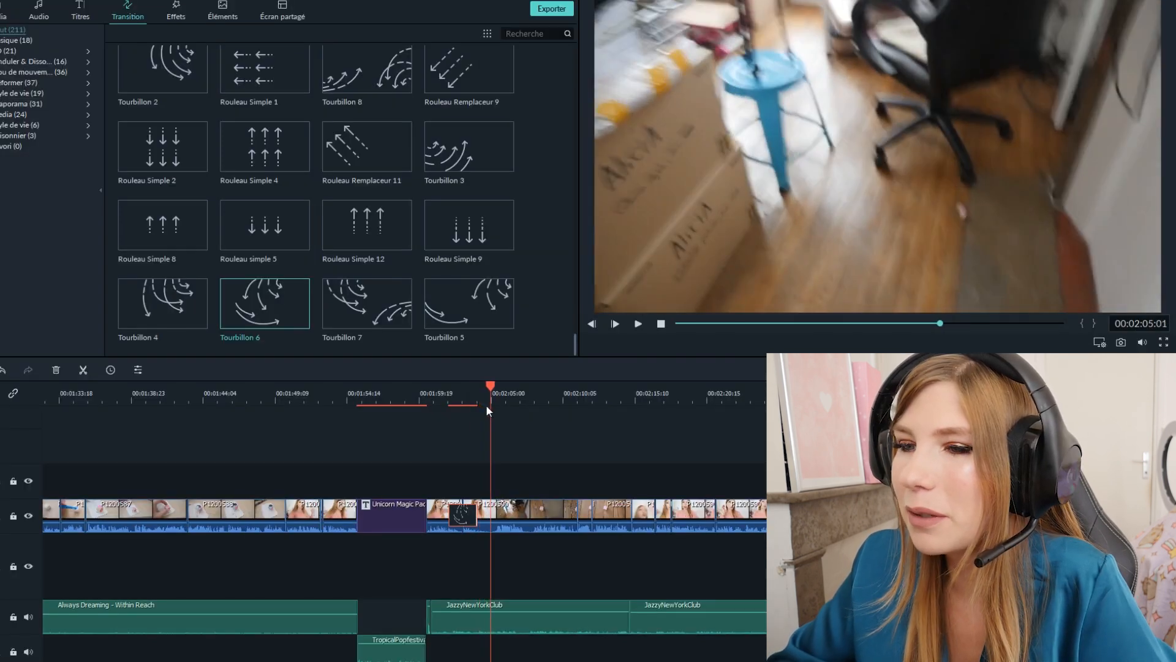
- Play the timeline from just before the Tourbillon 6 transition to review its effect
{"action": "left_click", "coordinate": [453, 395]}
{"action": "key", "text": "space"}
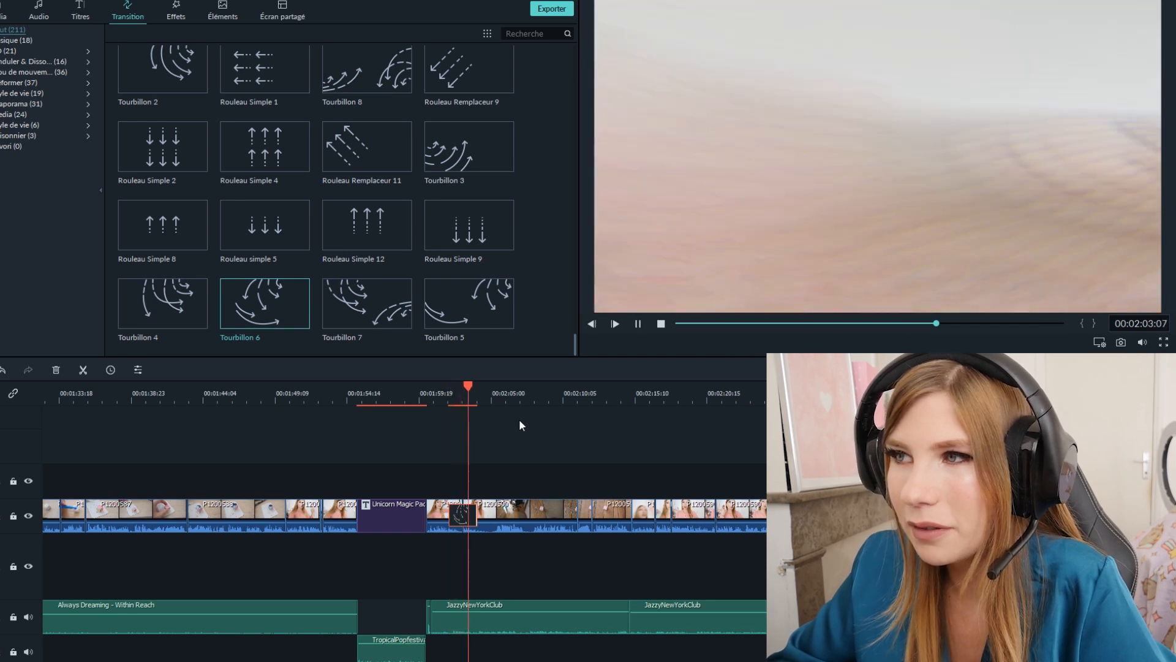
{"action": "key", "text": "space"}
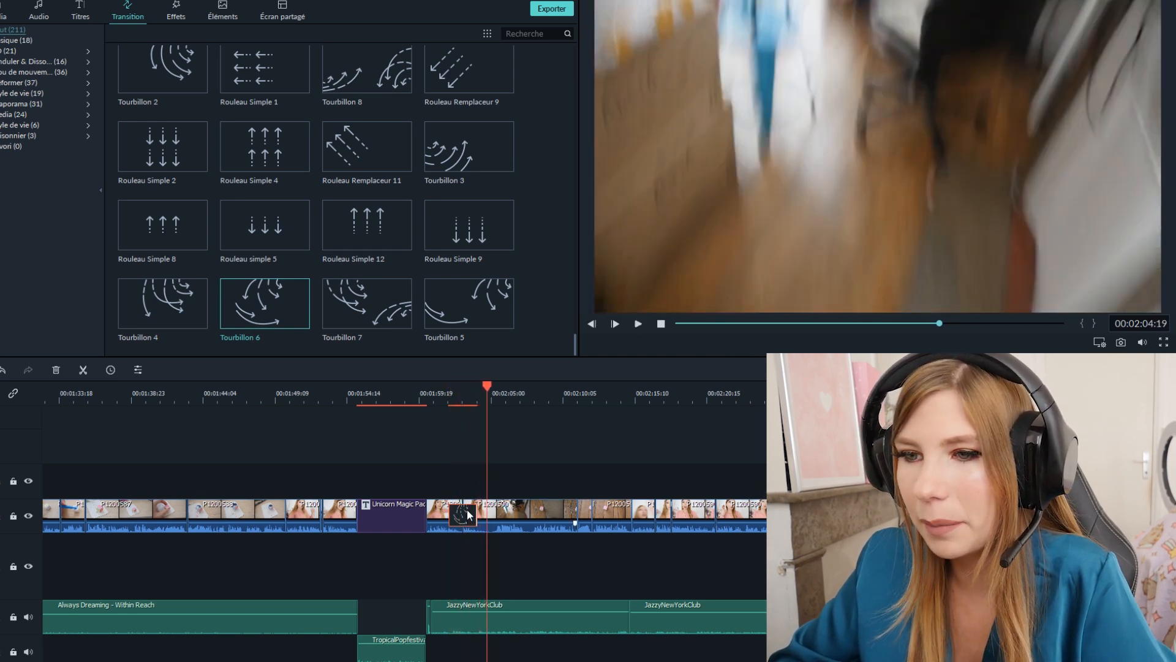
- Remove the Tourbillon 6 transition from the cut at about 00:02:03
{"action": "left_click", "coordinate": [466, 510]}
{"action": "key", "text": "ctrl+z"}
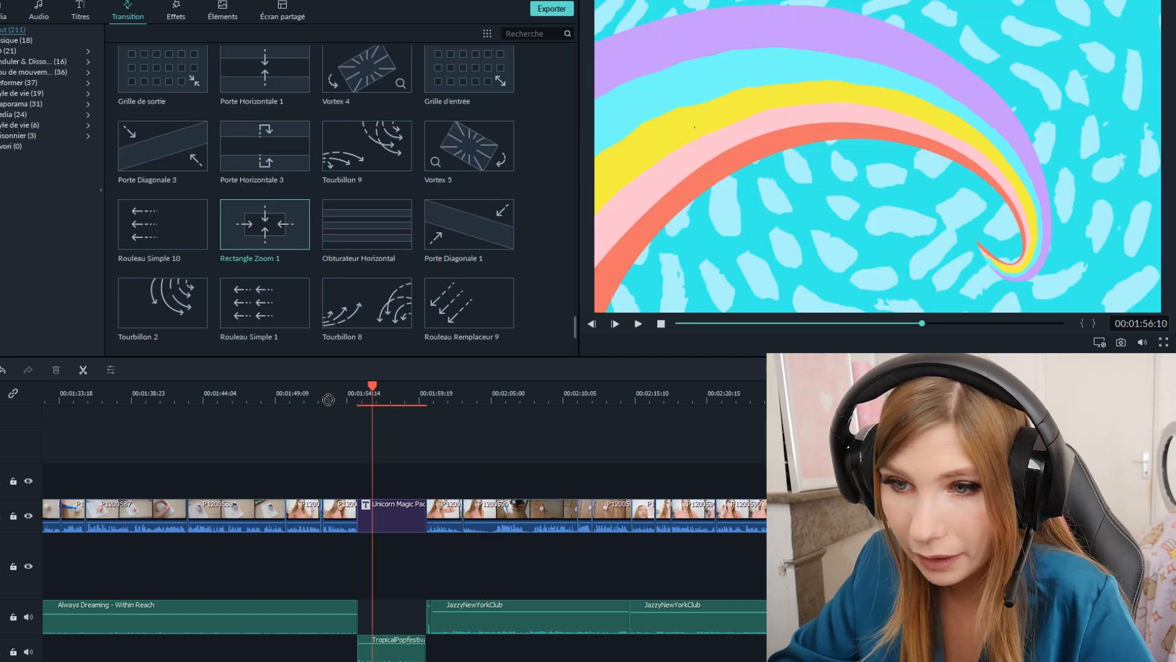
- Try the Rectangle Zoom 1 transition at the start of the Unicorn Magic Pack opener, play it and delete it
{"action": "left_click_drag", "start_coordinate": [328, 399], "coordinate": [358, 515]}
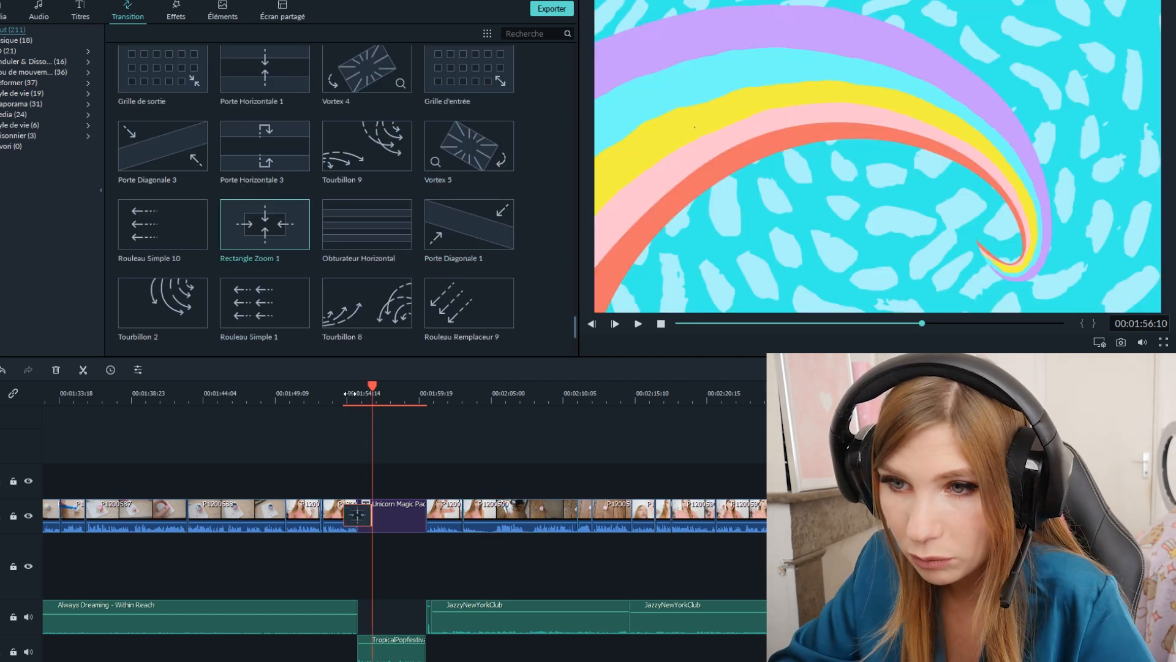
{"action": "left_click", "coordinate": [340, 386]}
{"action": "key", "text": "space"}
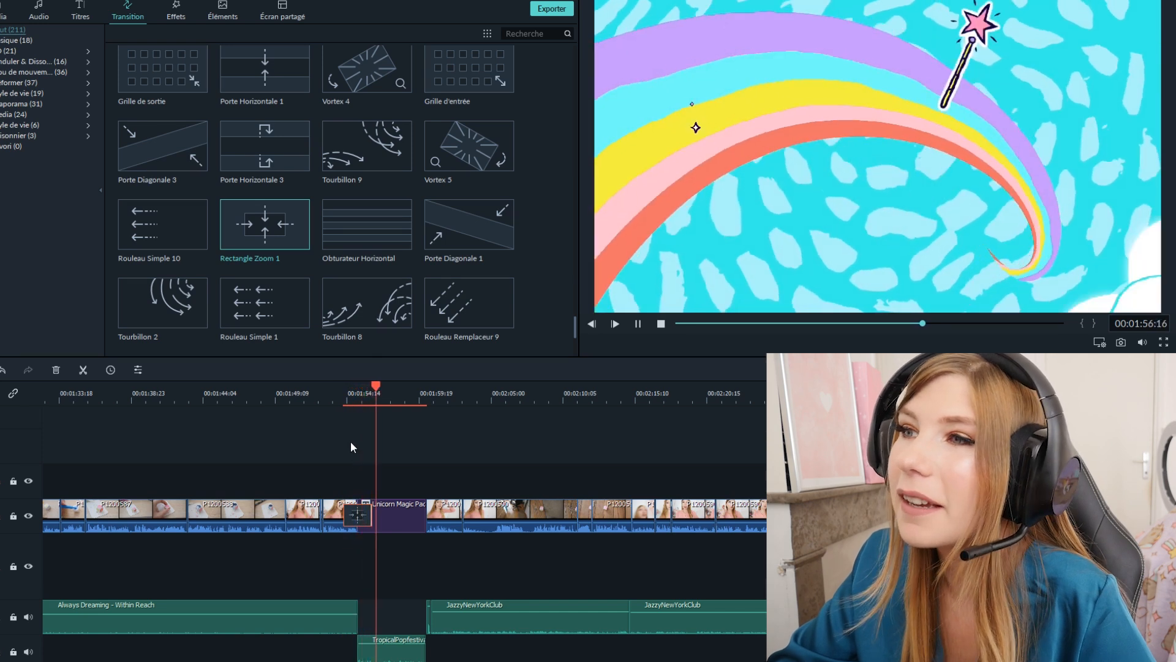
{"action": "key", "text": "space"}
{"action": "key", "text": "Delete"}
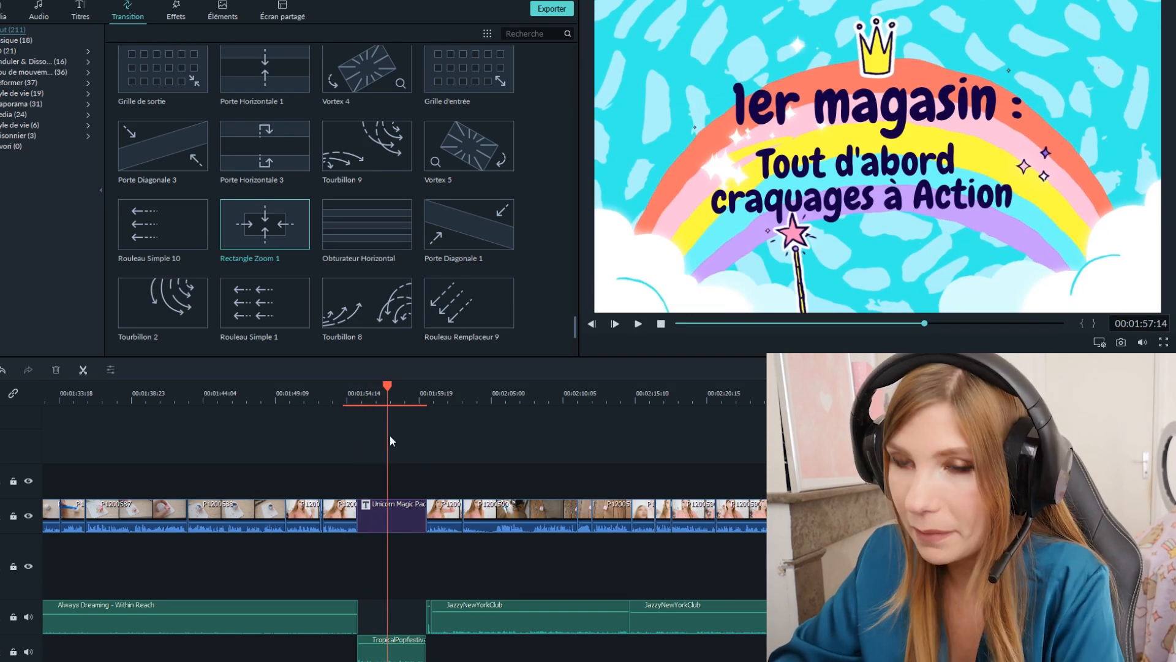
- Place the Vortex 1 transition on the cut between the preceding clip and the Unicorn Magic Pack opener
{"action": "scroll", "coordinate": [487, 192], "scroll_direction": "up", "scroll_amount": 5}
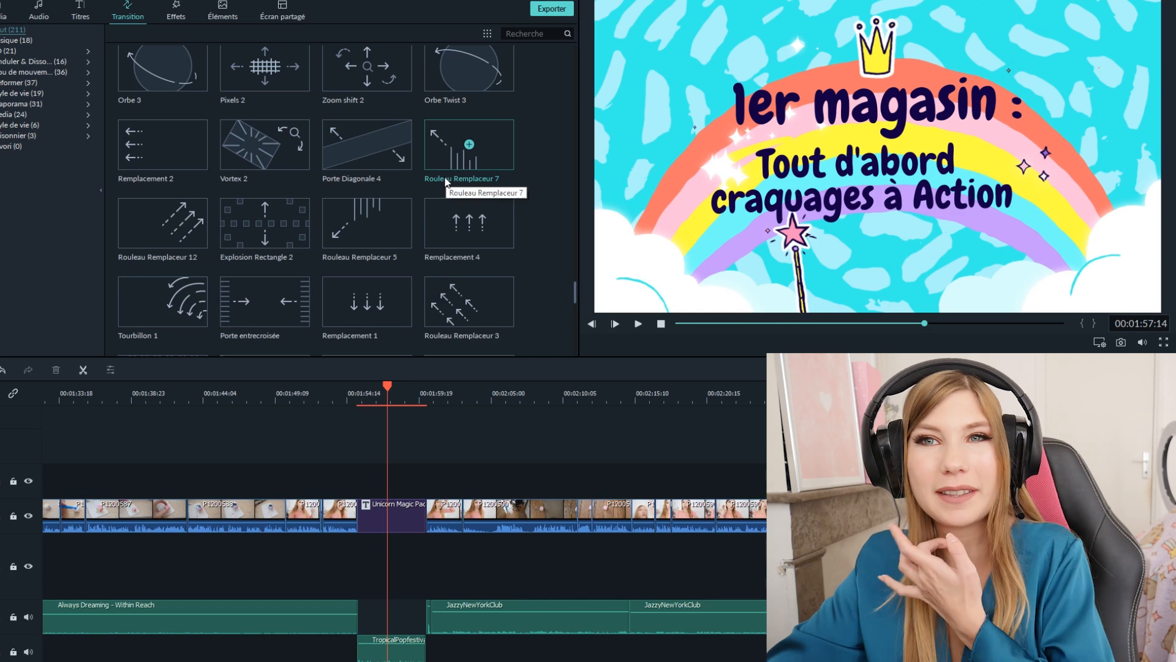
{"action": "scroll", "coordinate": [443, 175], "scroll_direction": "up", "scroll_amount": 3}
{"action": "left_click_drag", "start_coordinate": [264, 144], "coordinate": [362, 528]}
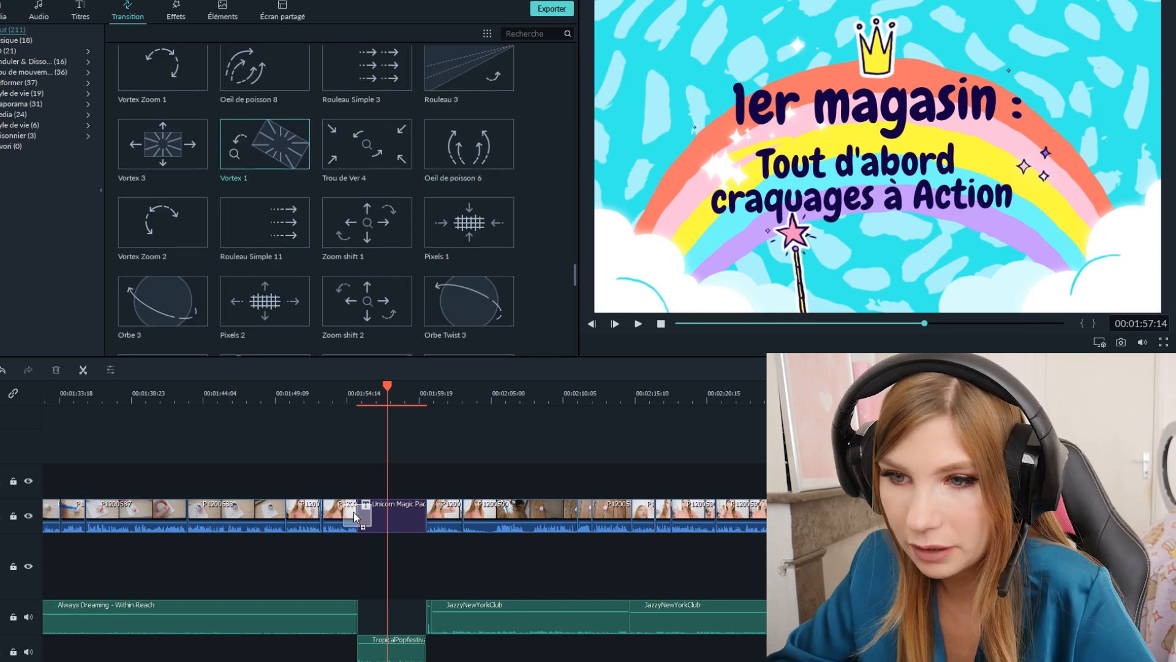
- Play the Vortex 1 transition twice from just before the opener at about 00:01:54
{"action": "left_click", "coordinate": [342, 393]}
{"action": "key", "text": "space"}
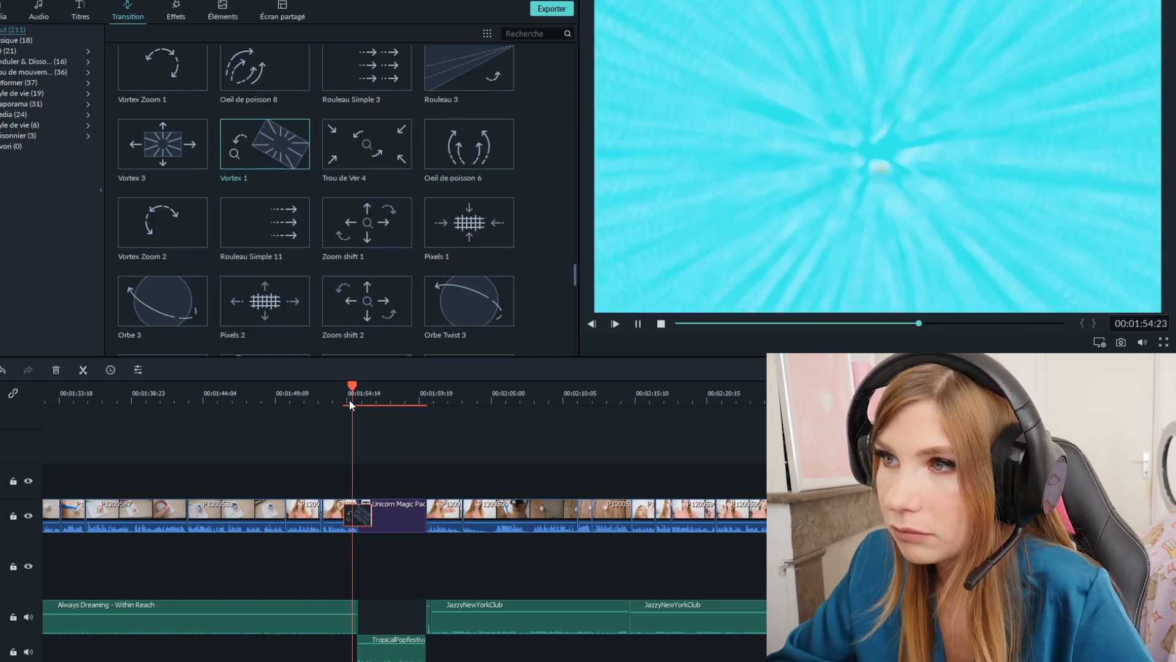
{"action": "key", "text": "space"}
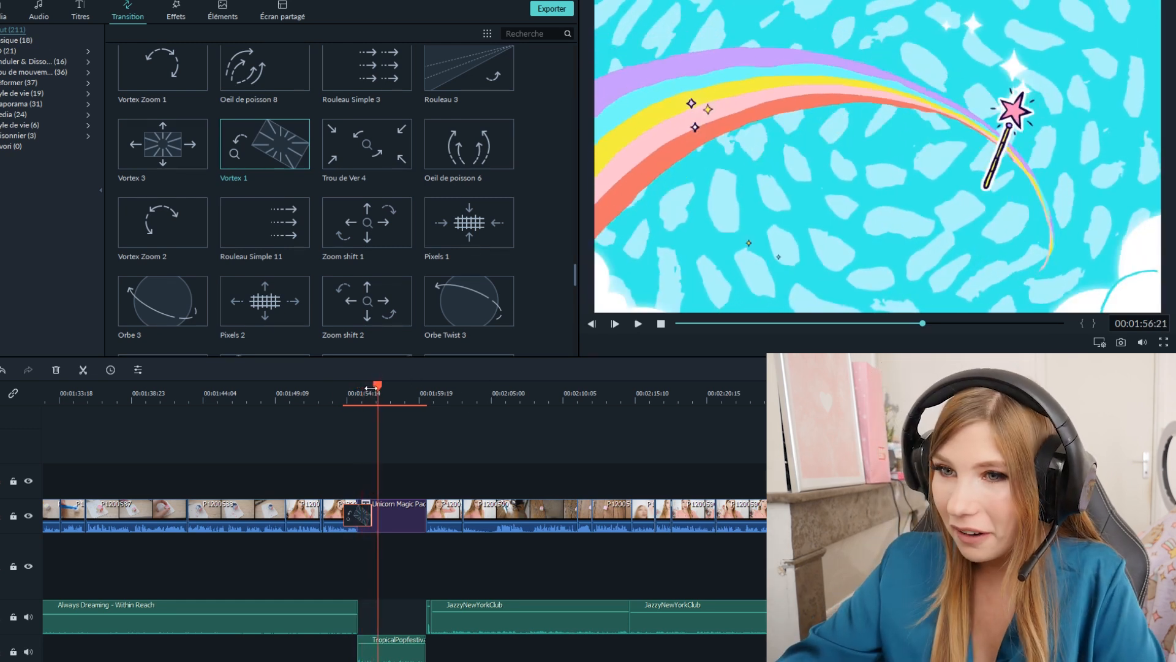
{"action": "left_click", "coordinate": [342, 392]}
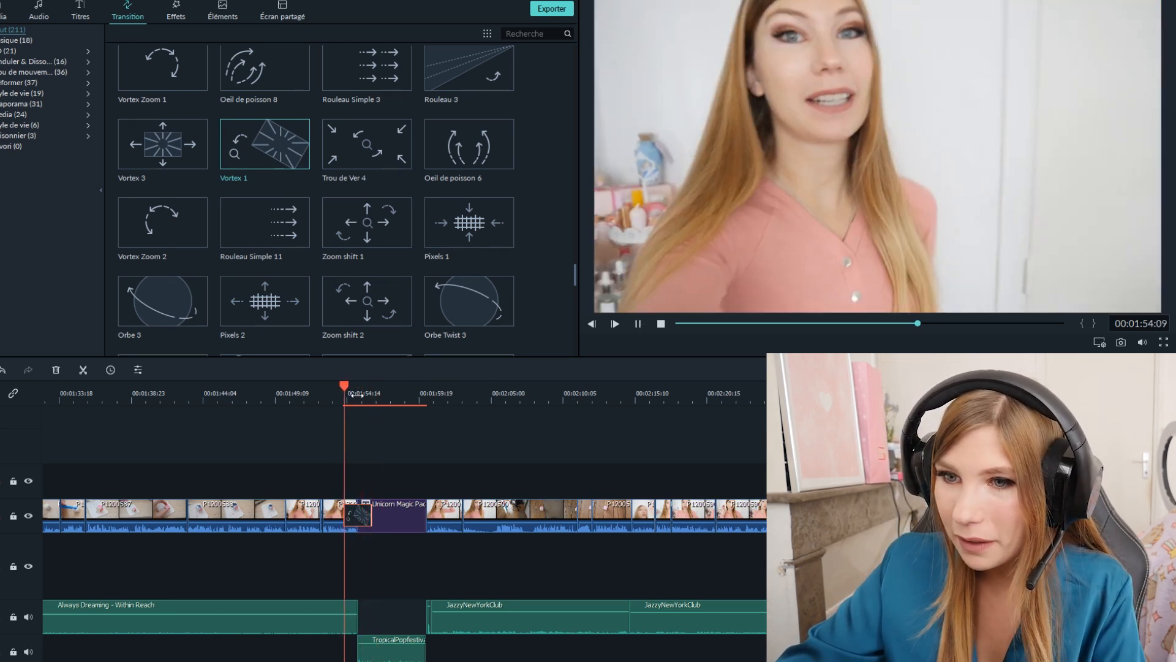
{"action": "key", "text": "space"}
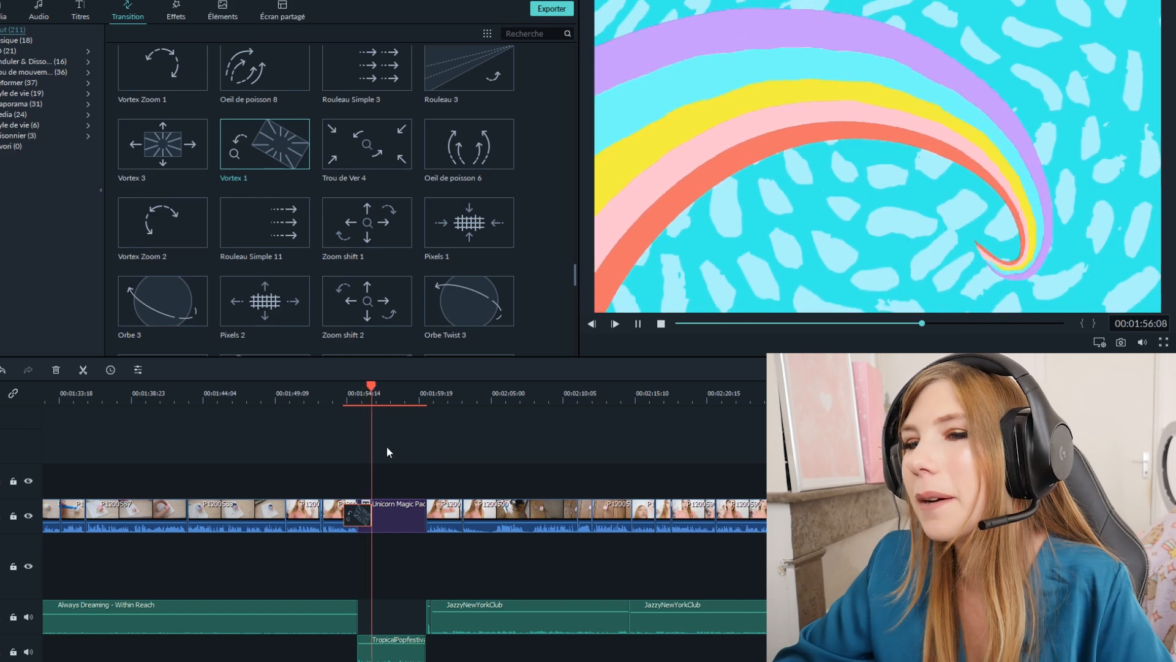
{"action": "key", "text": "space"}
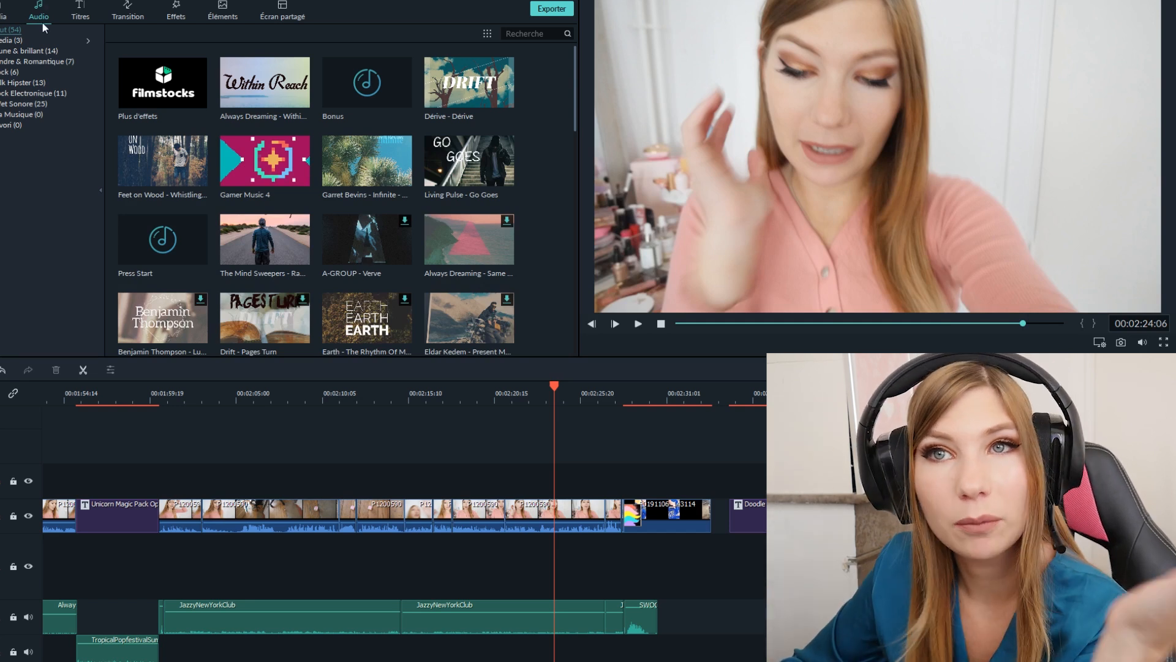
- Browse the audio library, open the Filmstocks website from it and show the site's music tracks
{"action": "scroll", "coordinate": [457, 161], "scroll_direction": "down", "scroll_amount": 10}
{"action": "scroll", "coordinate": [456, 161], "scroll_direction": "up", "scroll_amount": 10}
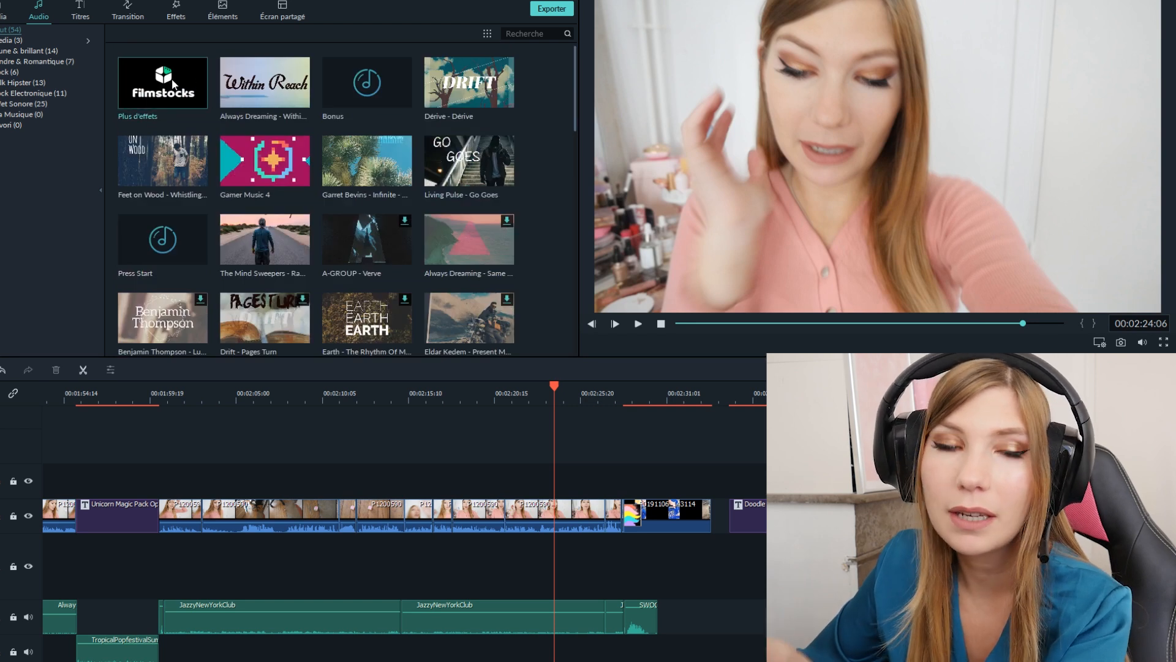
{"action": "left_click", "coordinate": [173, 84]}
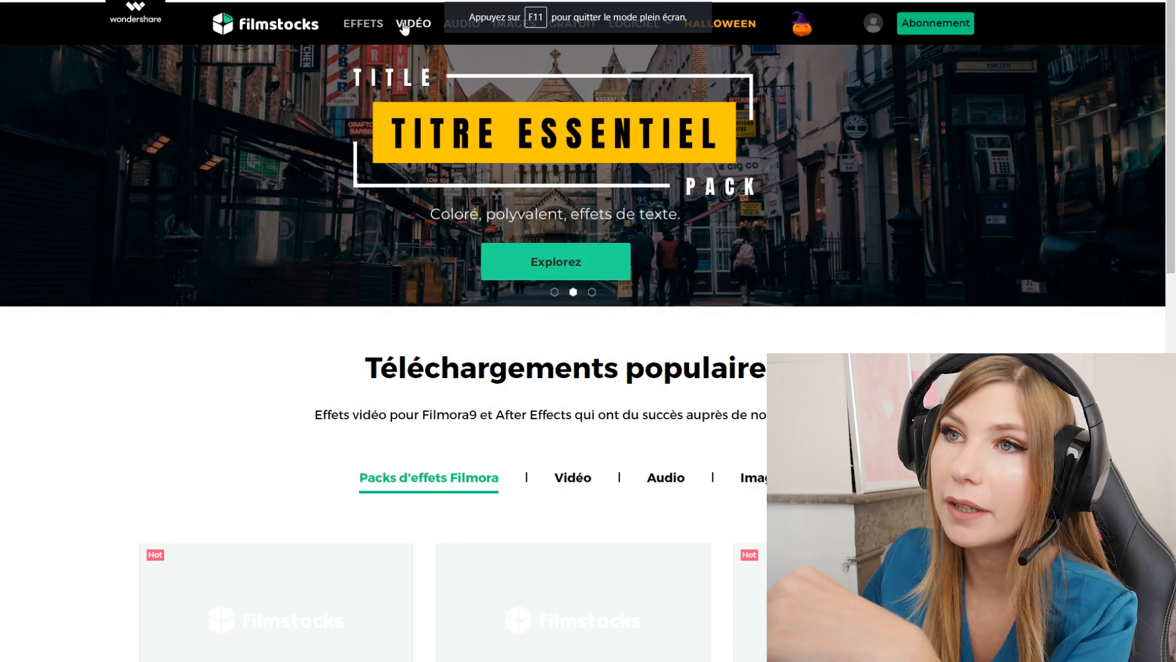
{"action": "left_click", "coordinate": [462, 25]}
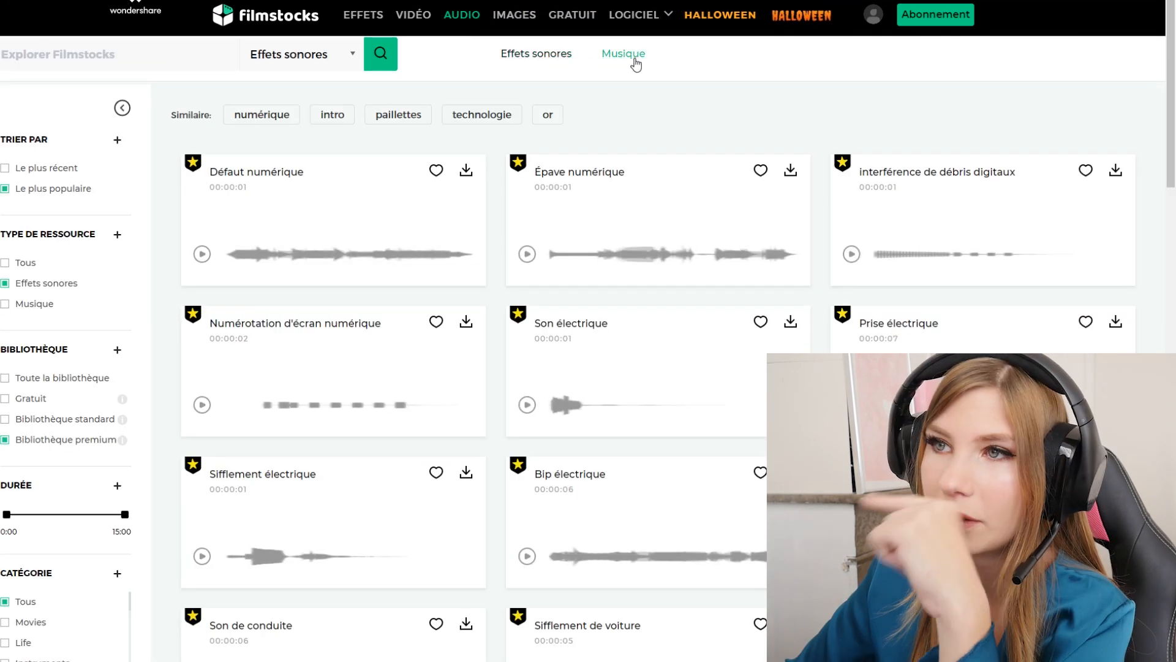
{"action": "left_click", "coordinate": [634, 58]}
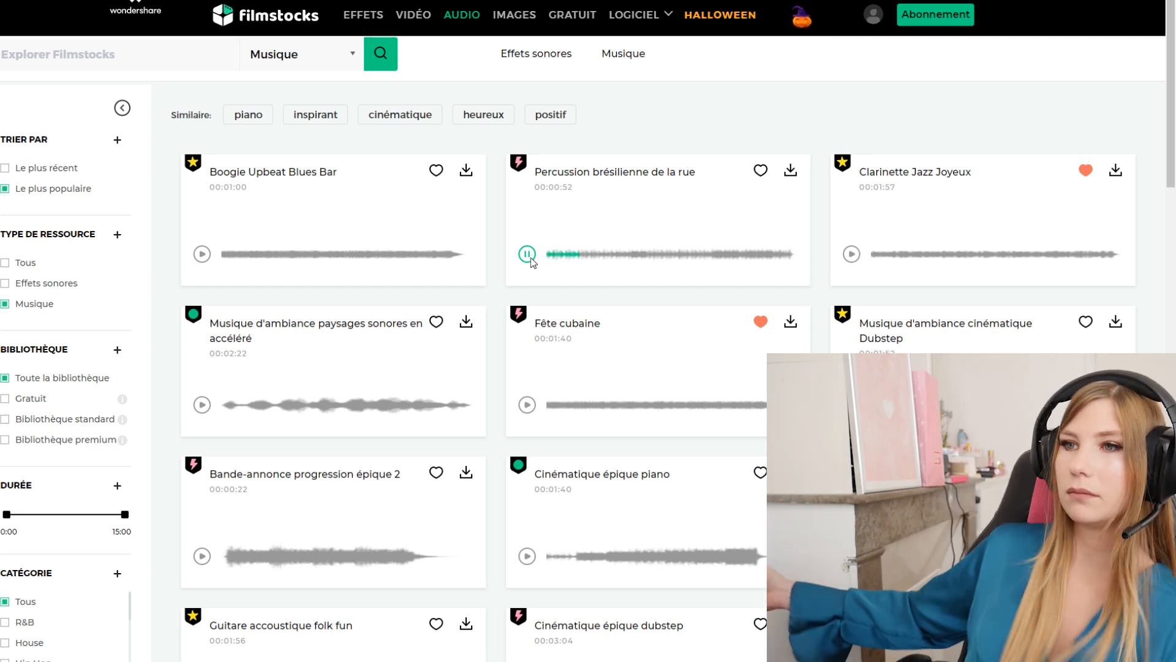
- Listen to Filmstocks music previews such as Clarinette Jazz Joyeux and Bande-annonce progression épique 2
{"action": "left_click", "coordinate": [852, 254]}
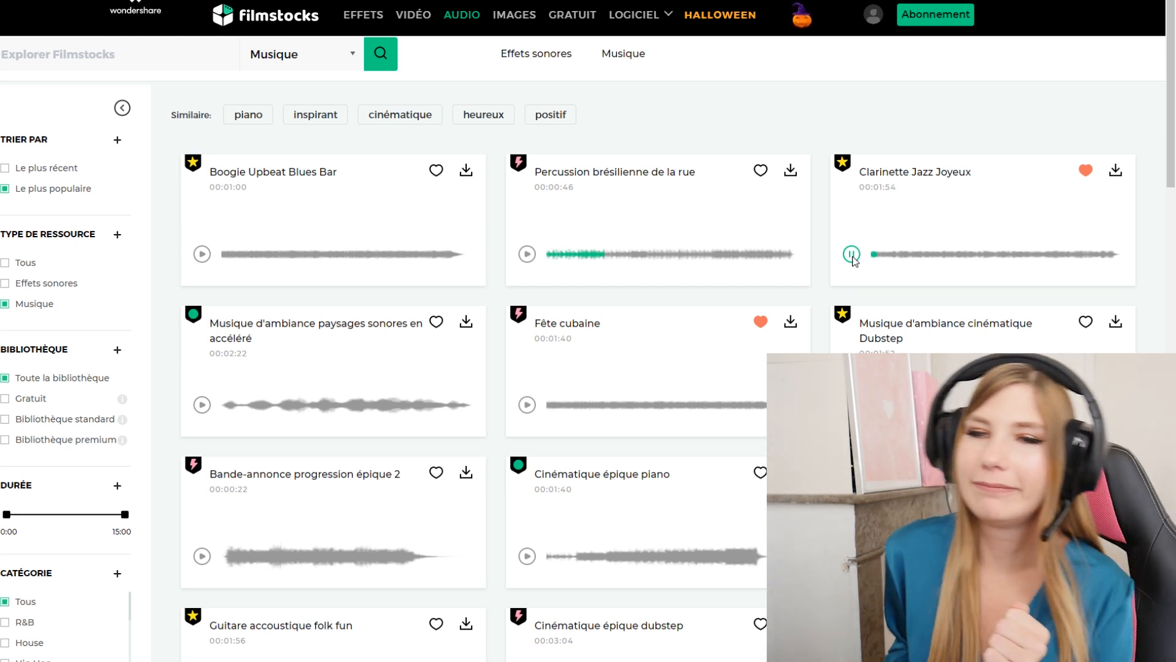
{"action": "scroll", "coordinate": [529, 377], "scroll_direction": "down", "scroll_amount": 3}
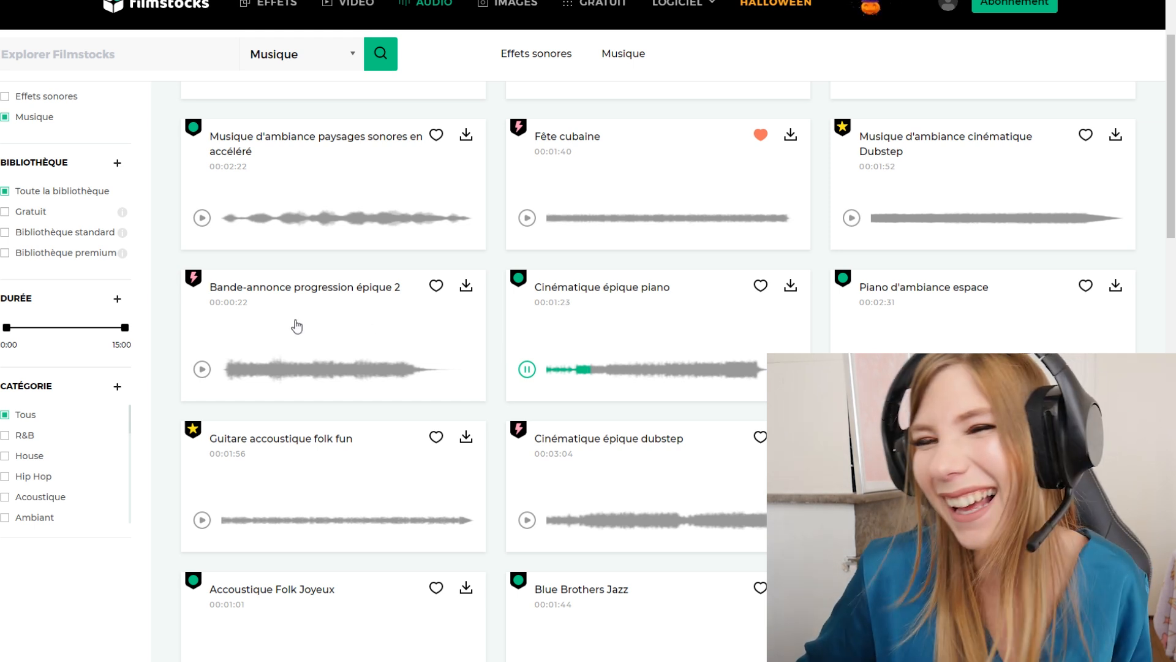
{"action": "left_click", "coordinate": [201, 371]}
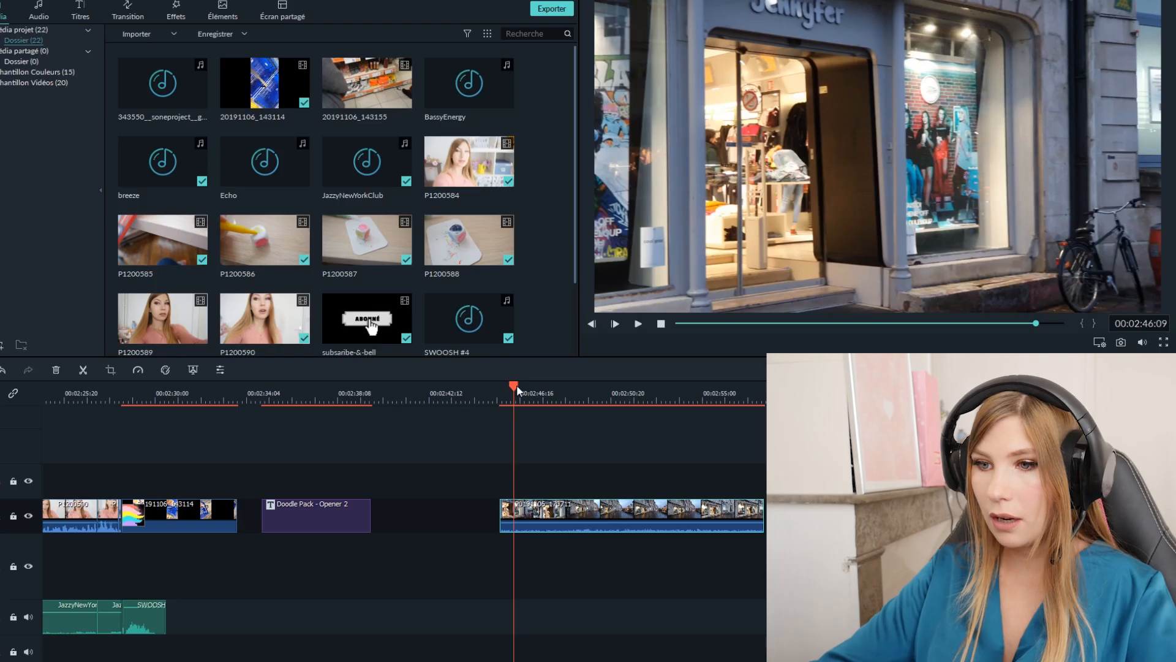
- Back in Filmora9, trim the start of the shop-front clip up to about 00:02:50:23 and close the resulting gap
{"action": "left_click_drag", "start_coordinate": [517, 390], "coordinate": [522, 390]}
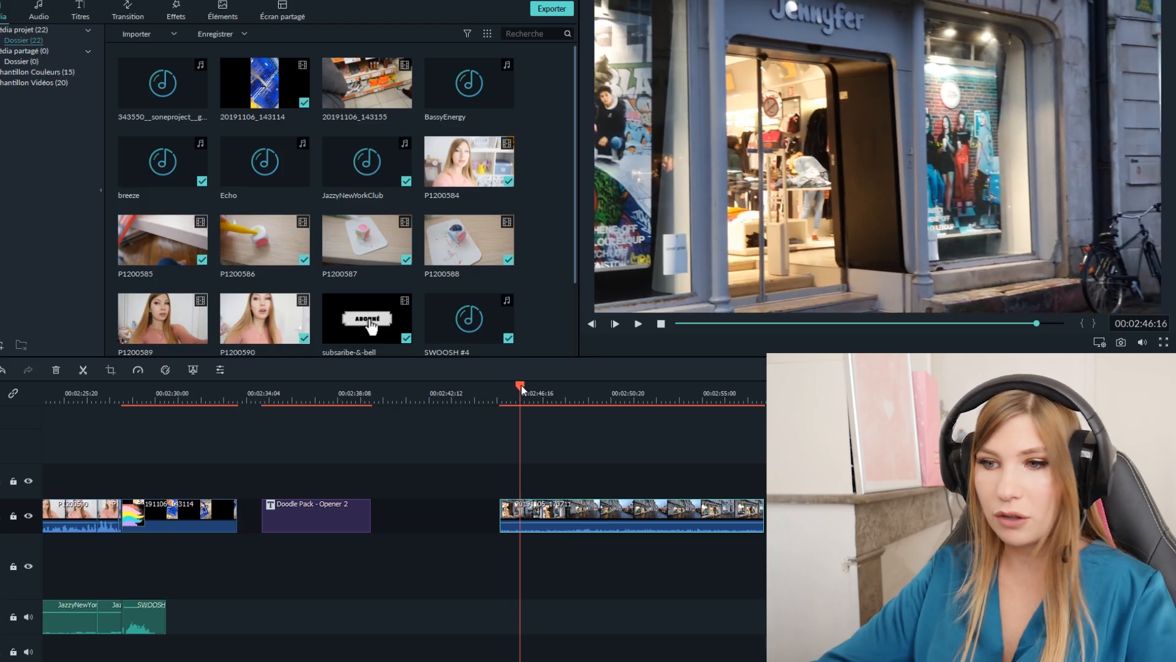
{"action": "left_click", "coordinate": [517, 390]}
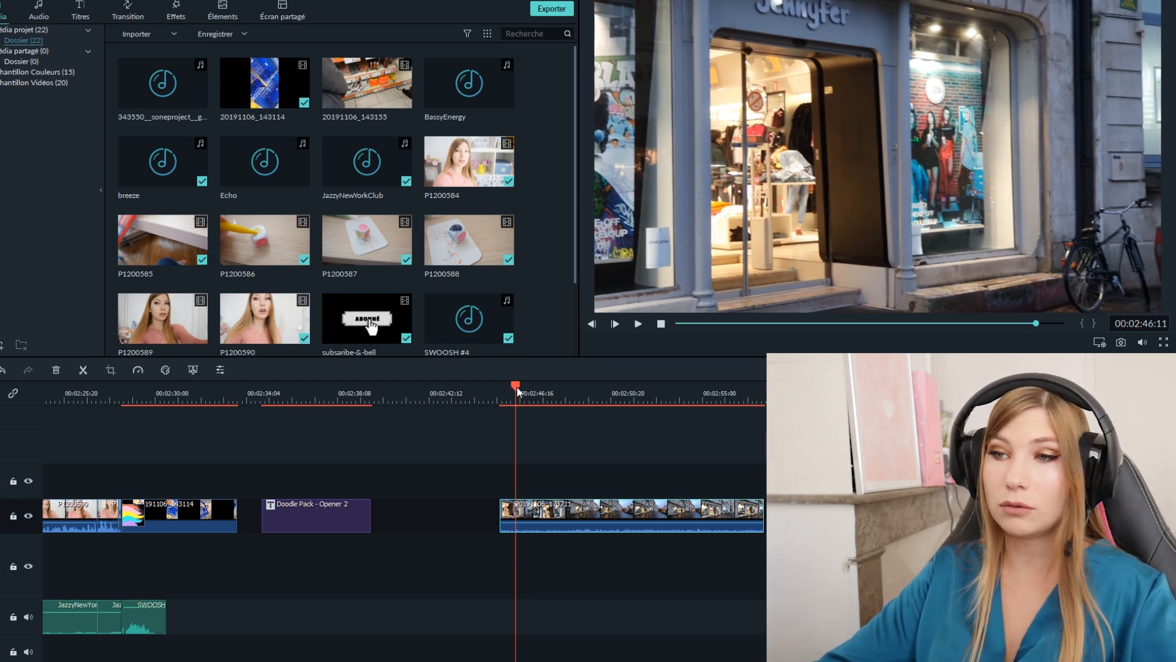
{"action": "left_click_drag", "start_coordinate": [517, 392], "coordinate": [614, 392]}
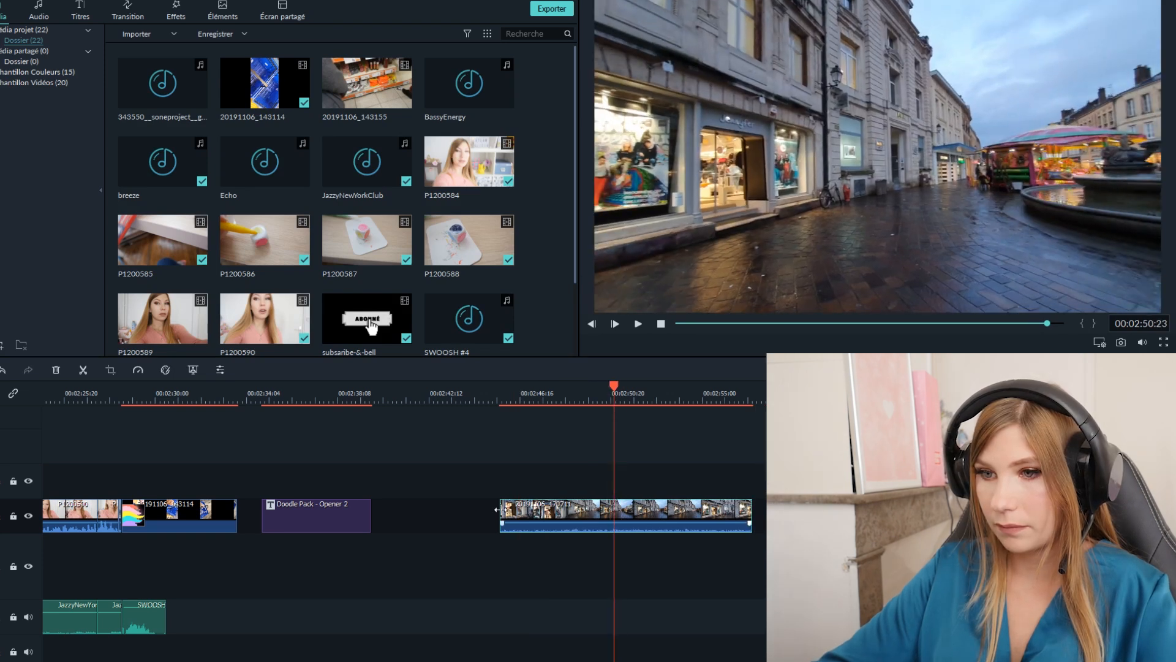
{"action": "left_click_drag", "start_coordinate": [501, 514], "coordinate": [614, 515]}
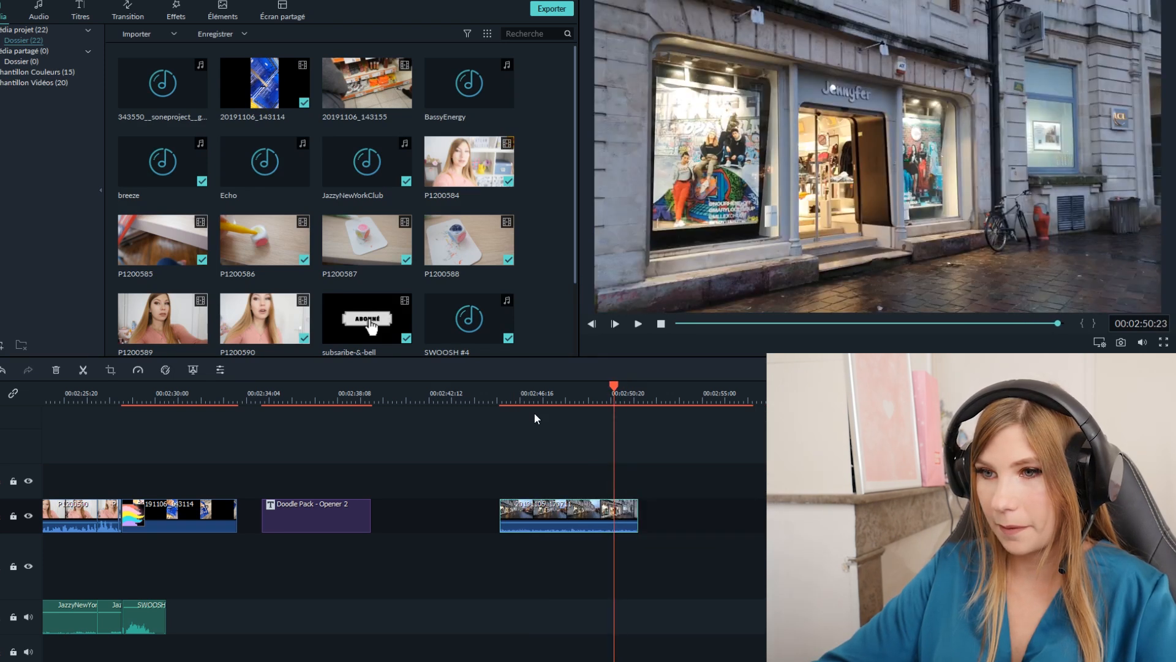
- Play the trimmed shop-front clip, split it at about 00:02:48:12 and delete the part after the cut
{"action": "left_click", "coordinate": [518, 397]}
{"action": "left_click_drag", "start_coordinate": [519, 386], "coordinate": [501, 391]}
{"action": "key", "text": "space"}
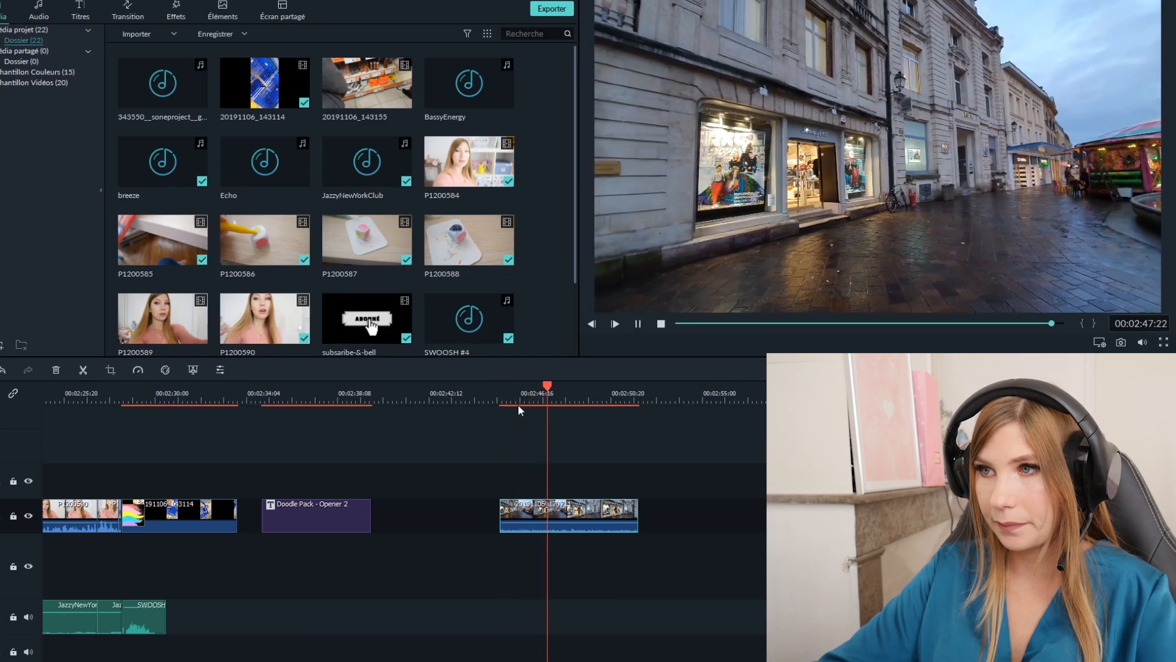
{"action": "key", "text": "space"}
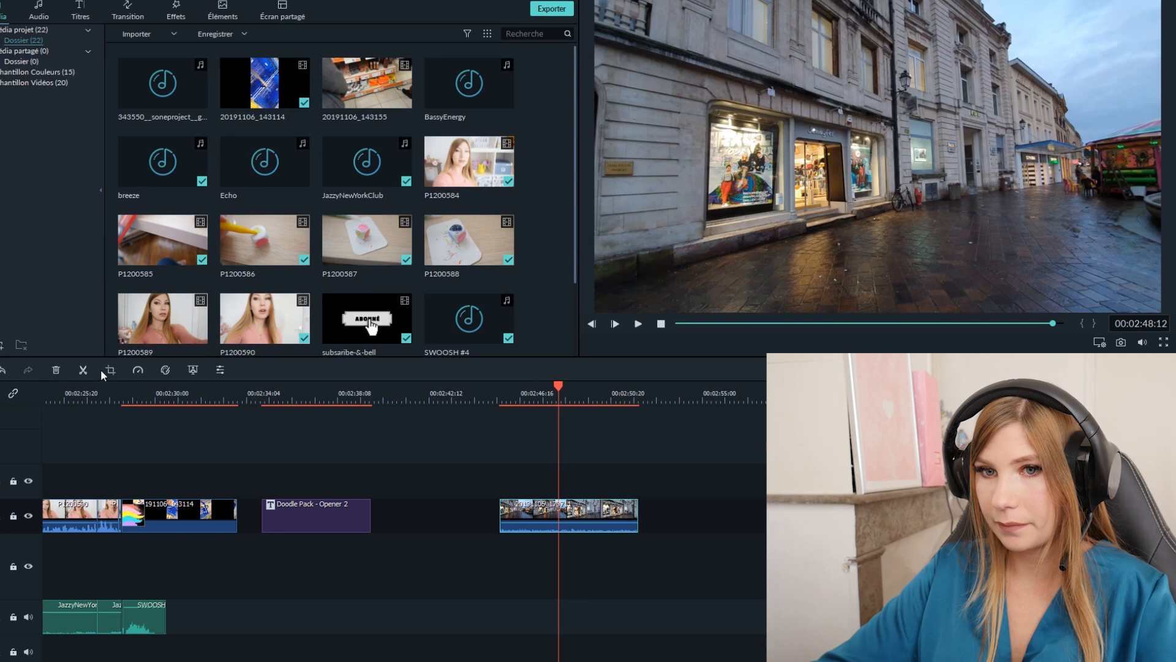
{"action": "left_click", "coordinate": [84, 371]}
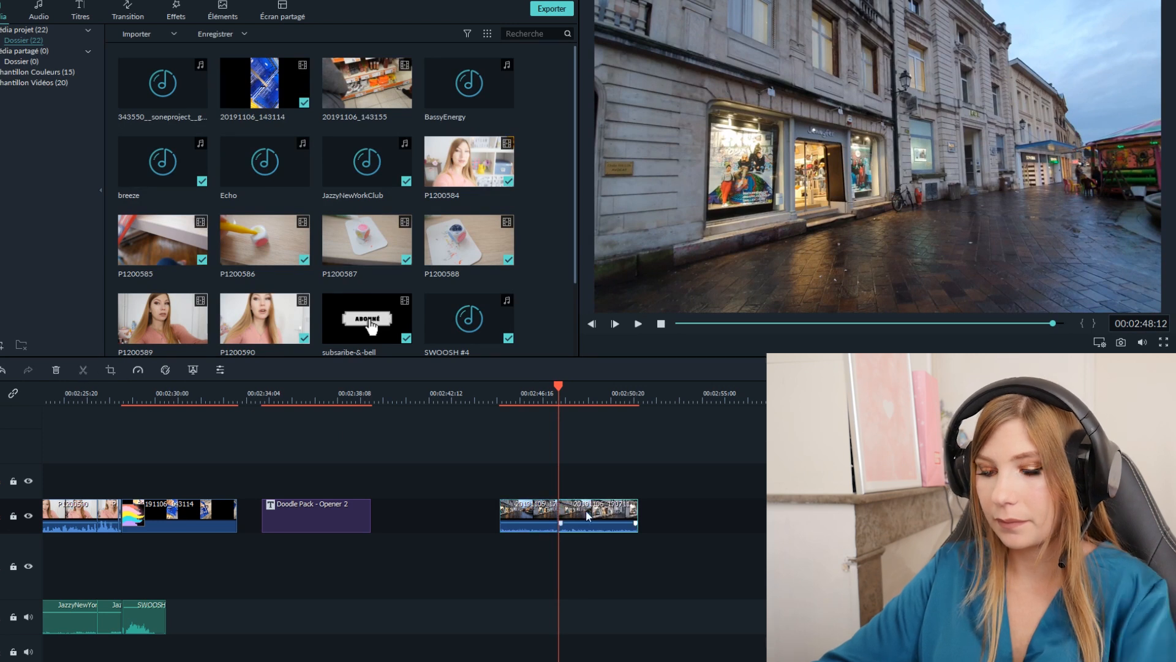
{"action": "key", "text": "Delete"}
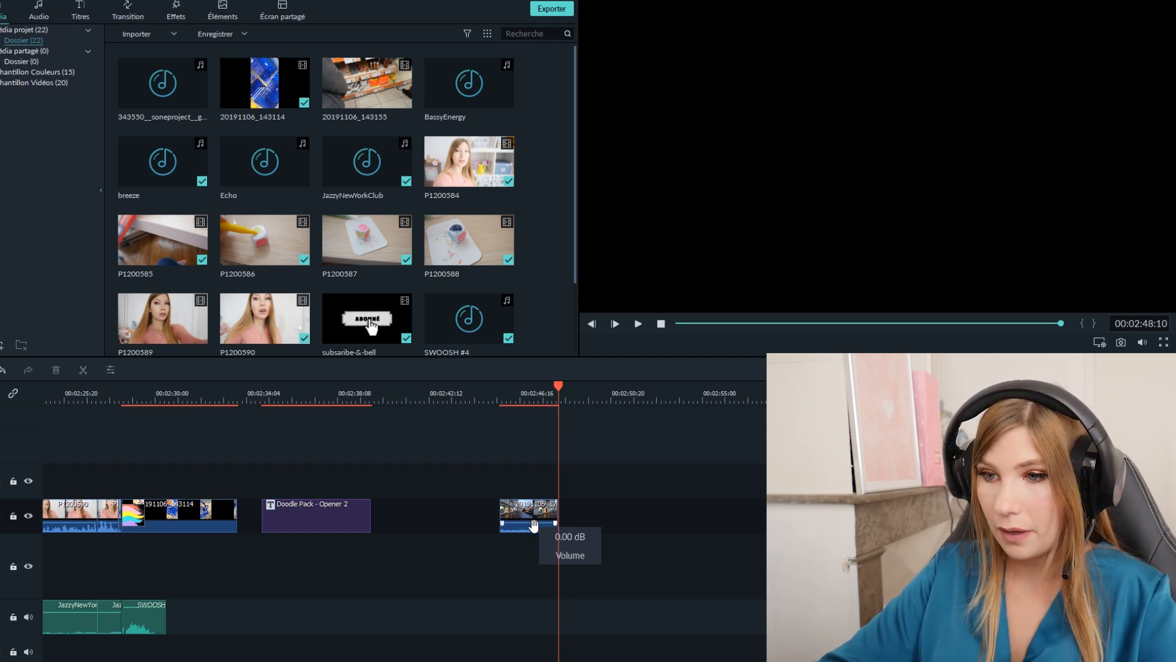
- Listen to the shortened shop-front clip and lower its volume line all the way down to silence it
{"action": "left_click", "coordinate": [529, 392]}
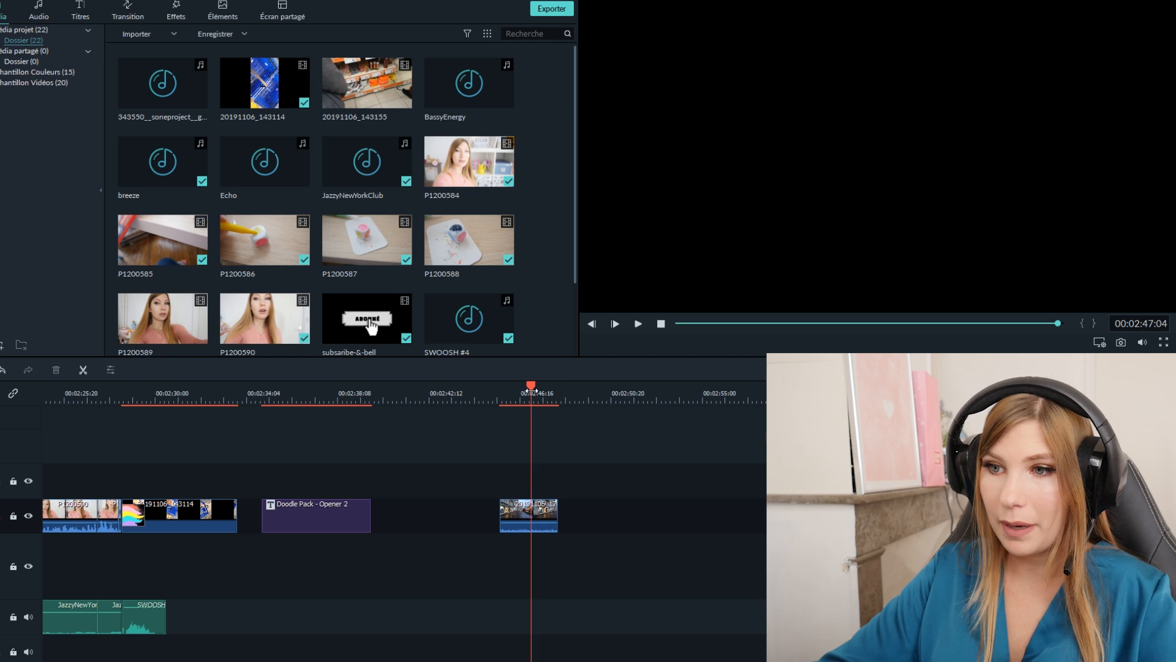
{"action": "key", "text": "space"}
{"action": "mouse_move", "coordinate": [526, 521]}
{"action": "key", "text": "space"}
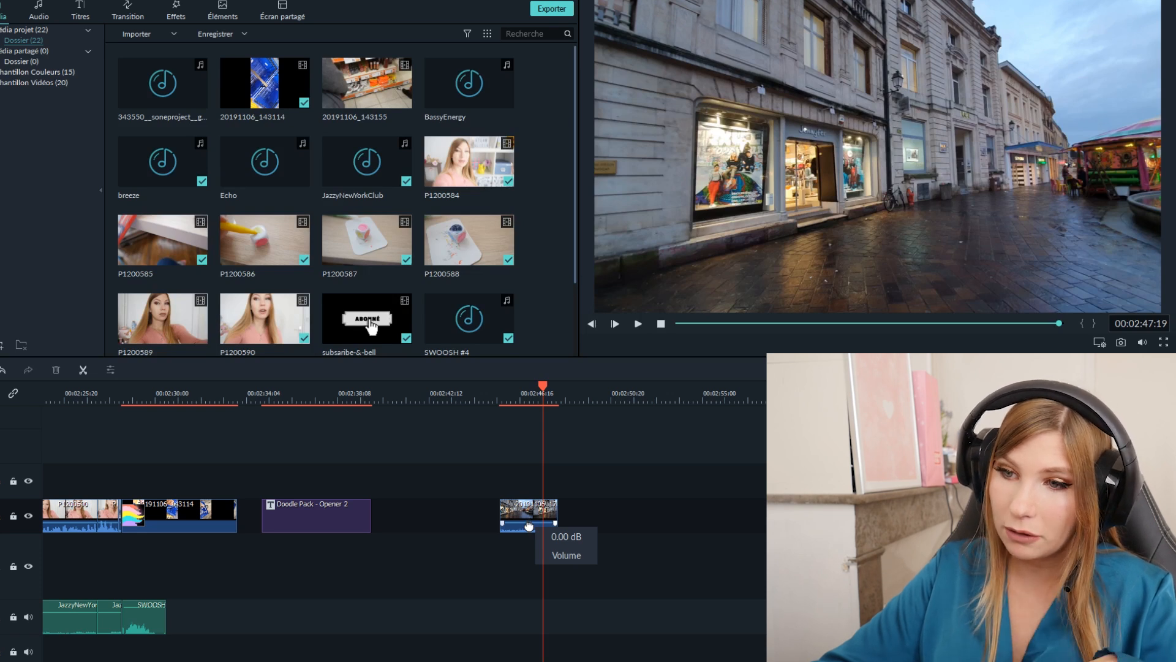
{"action": "mouse_move", "coordinate": [529, 525]}
{"action": "left_mouse_down"}
{"action": "mouse_move", "coordinate": [522, 570]}
{"action": "mouse_move", "coordinate": [525, 544]}
{"action": "left_mouse_up"}
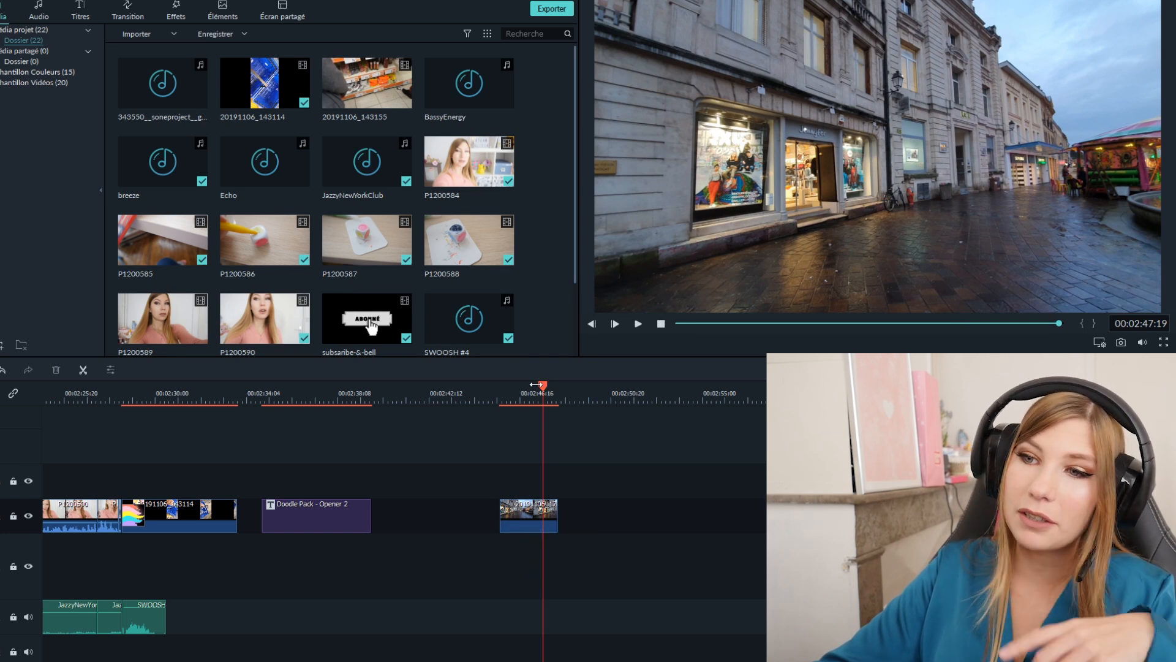
- Add Gamer Music 4 on the audio track at the start of the shop-front clip and play them together
{"action": "left_click_drag", "start_coordinate": [545, 387], "coordinate": [501, 402]}
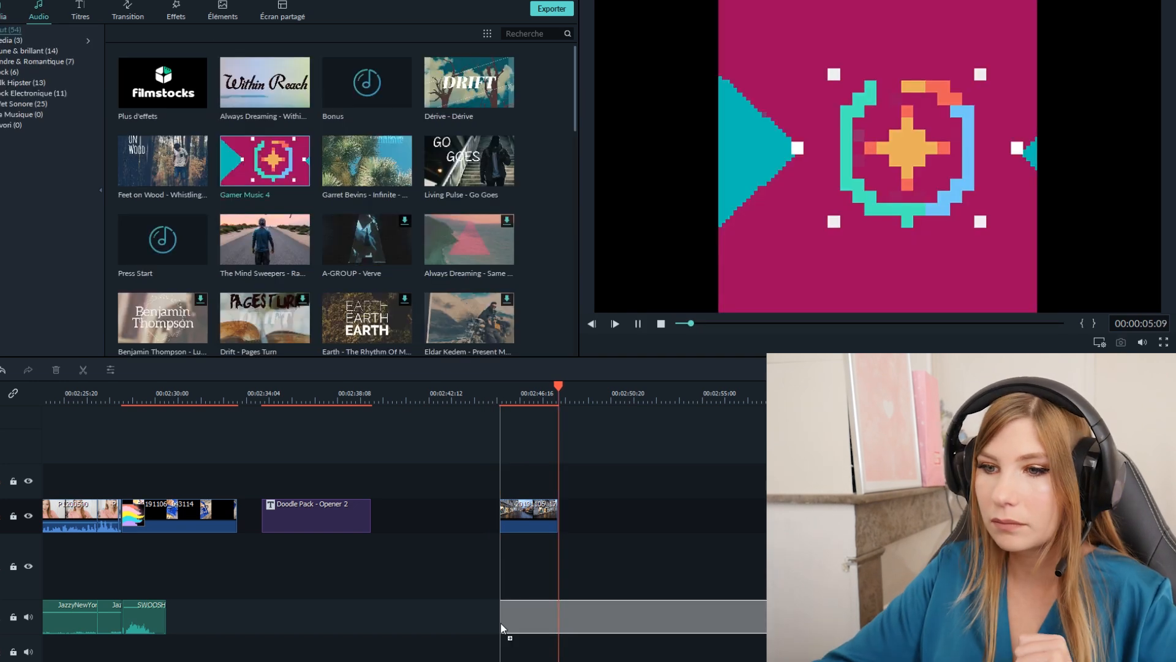
{"action": "left_click_drag", "start_coordinate": [501, 623], "coordinate": [504, 619]}
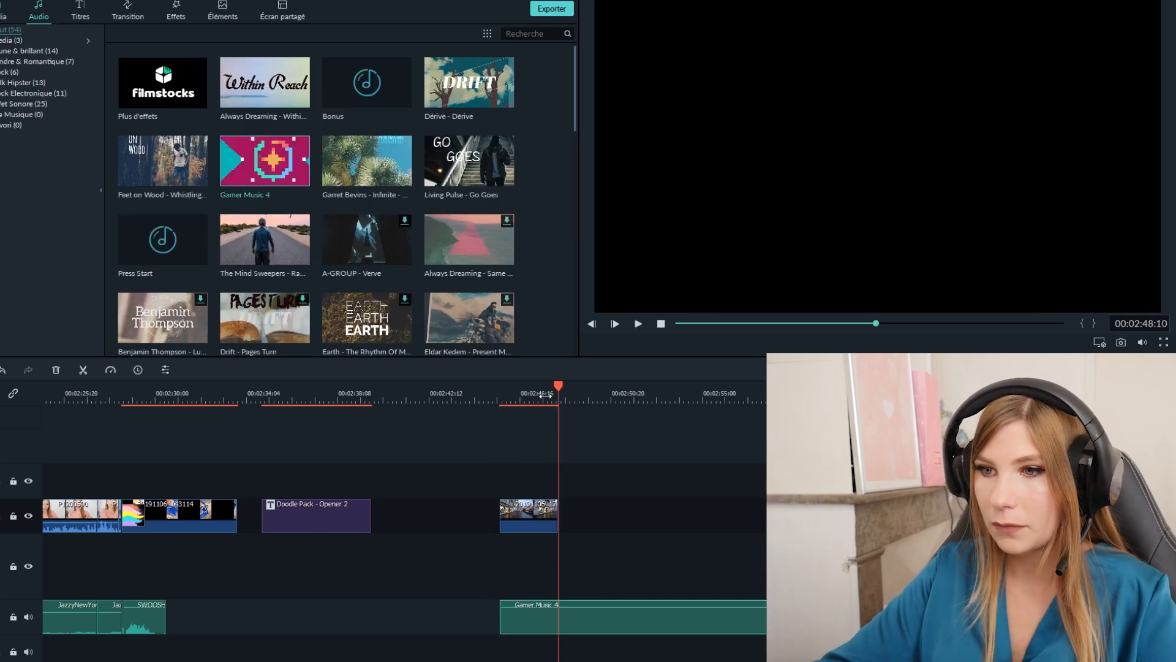
{"action": "left_click_drag", "start_coordinate": [562, 388], "coordinate": [496, 390]}
{"action": "key", "text": "space"}
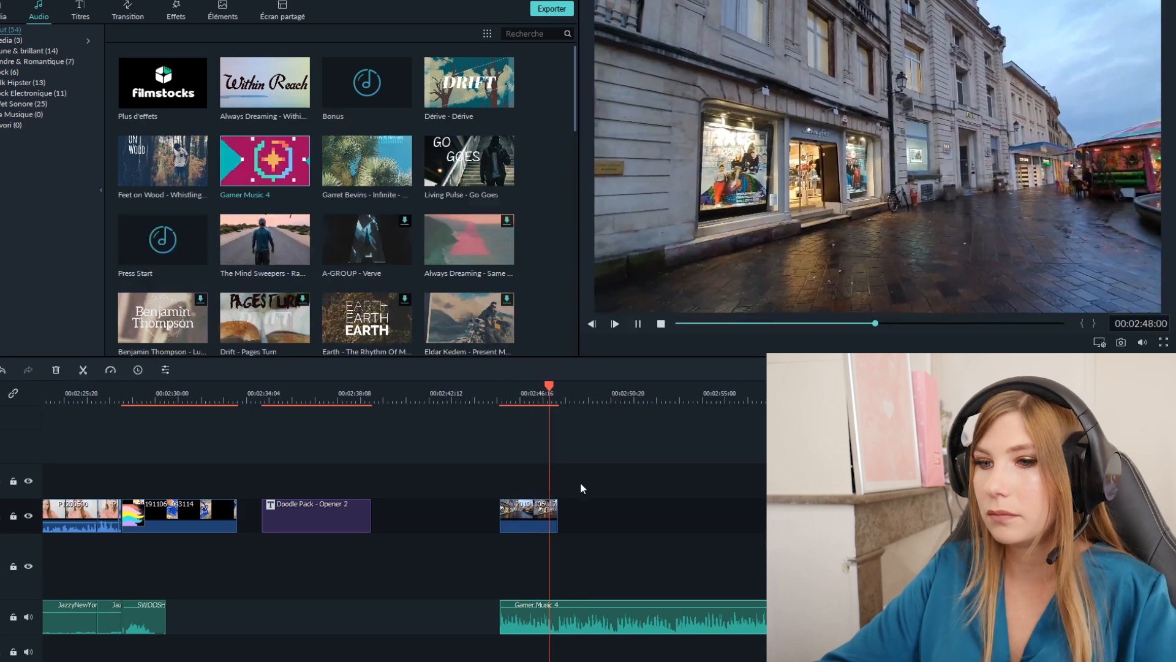
- Place the next shop clip directly after the shop-front clip and play it from about 00:02:47:19
{"action": "left_click", "coordinate": [552, 512]}
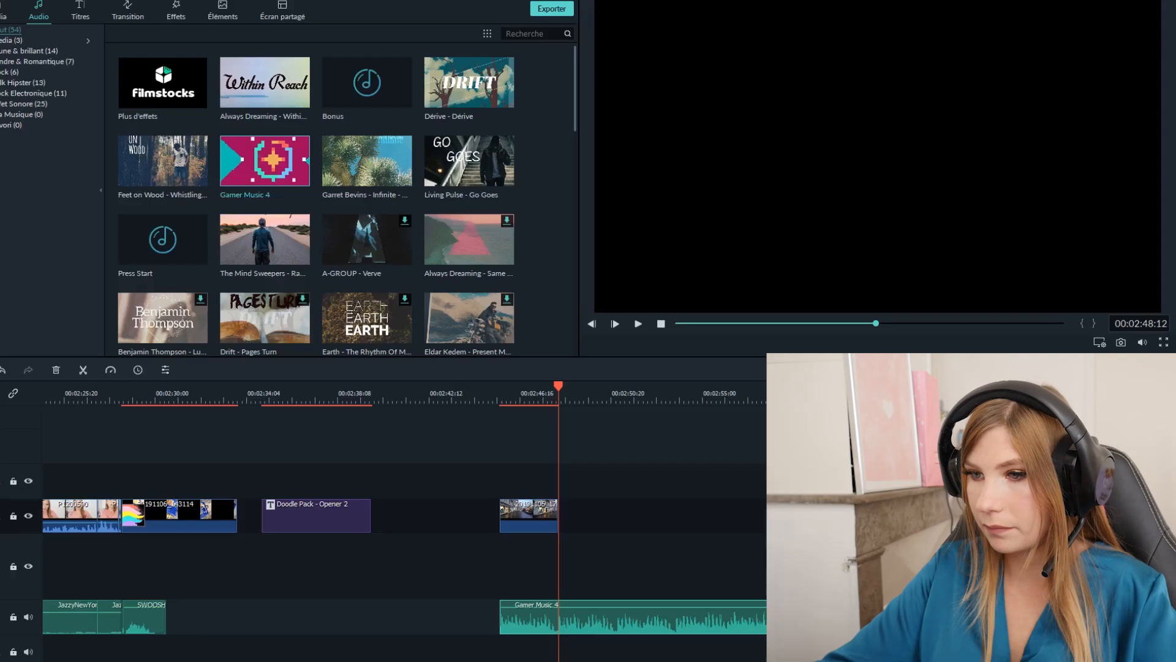
{"action": "left_click_drag", "start_coordinate": [644, 484], "coordinate": [572, 530]}
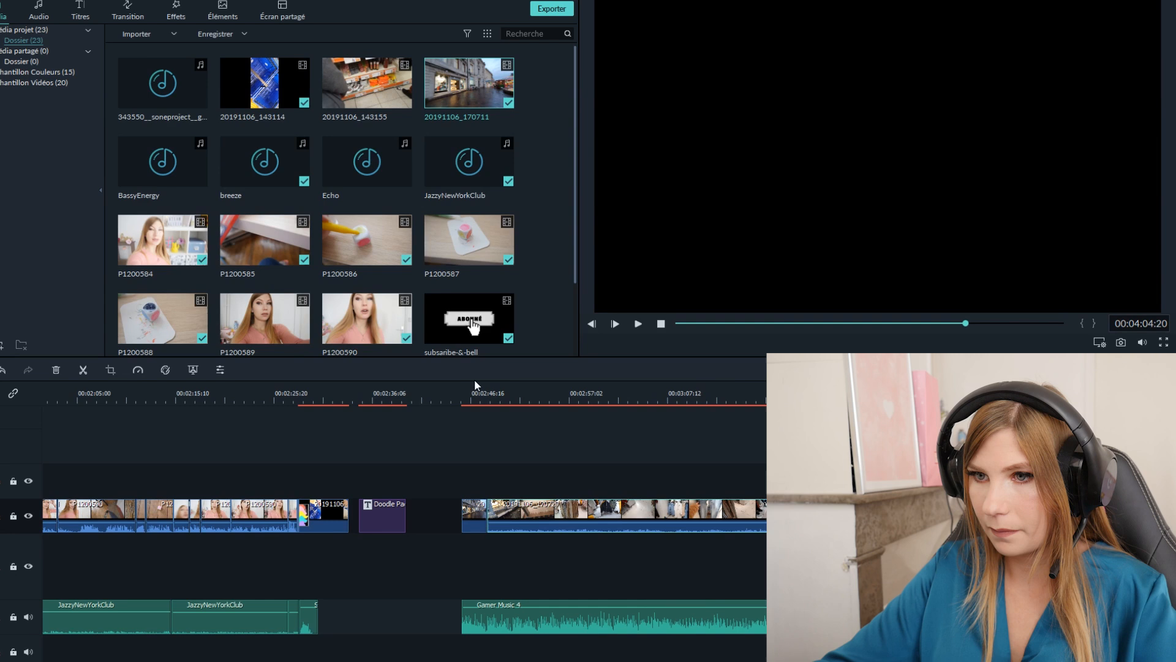
{"action": "left_click", "coordinate": [480, 390]}
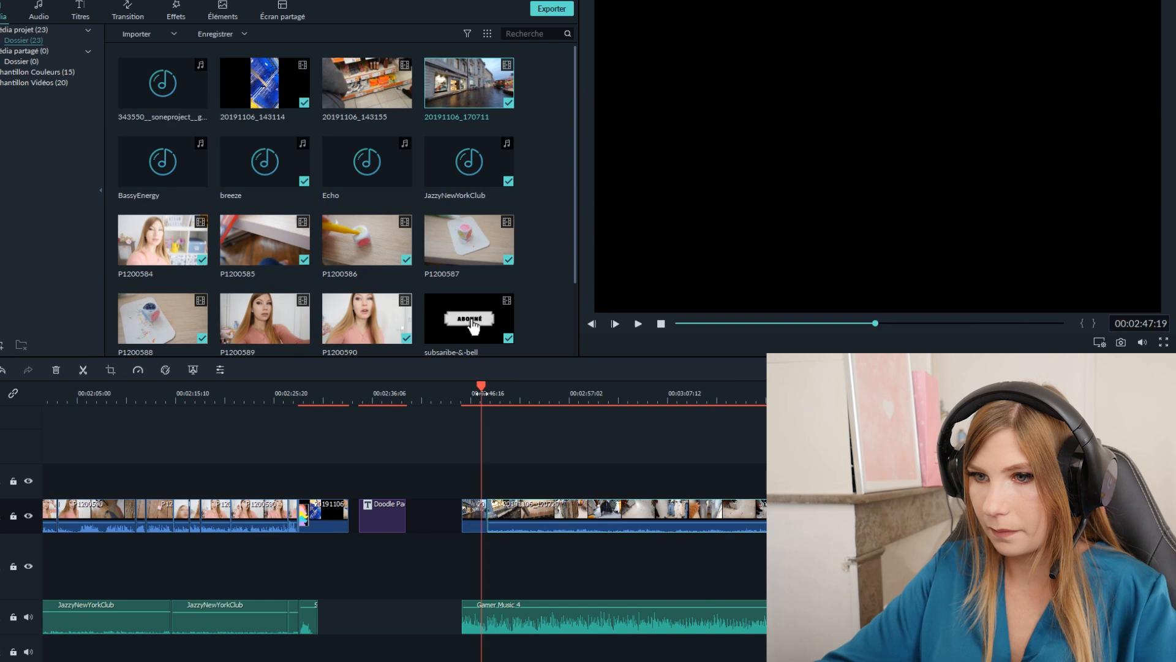
{"action": "key", "text": "space"}
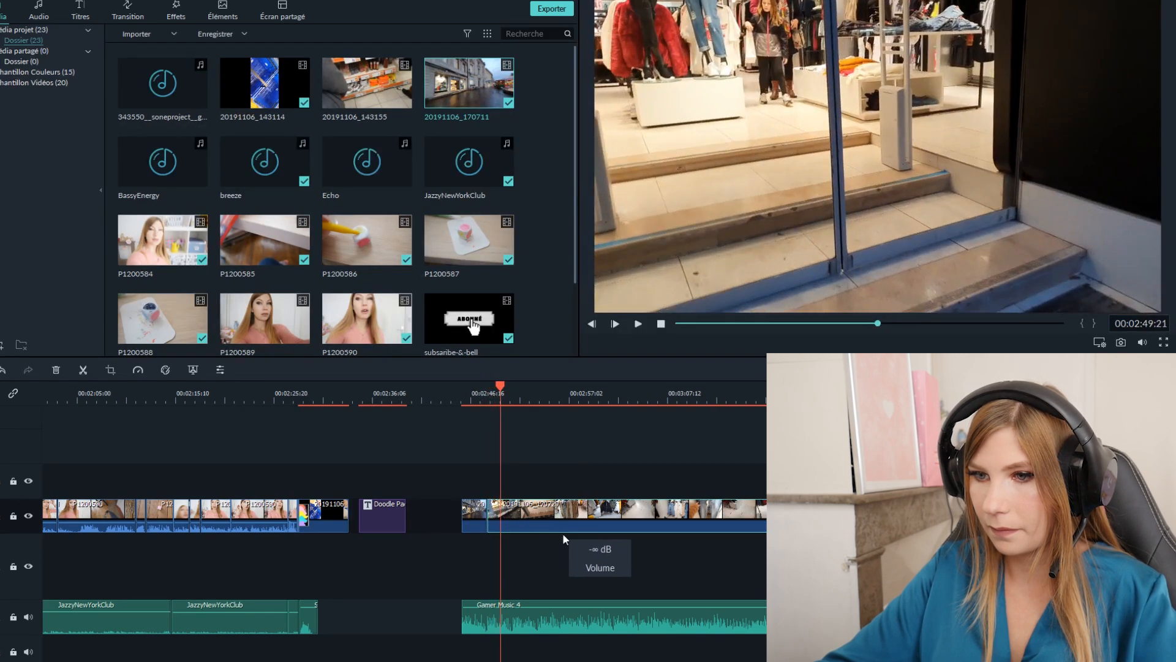
- Play the second shop clip from about 00:02:49:22 and trim its beginning up to about 00:02:50:20
{"action": "left_click", "coordinate": [509, 390]}
{"action": "left_click", "coordinate": [502, 403]}
{"action": "key", "text": "space"}
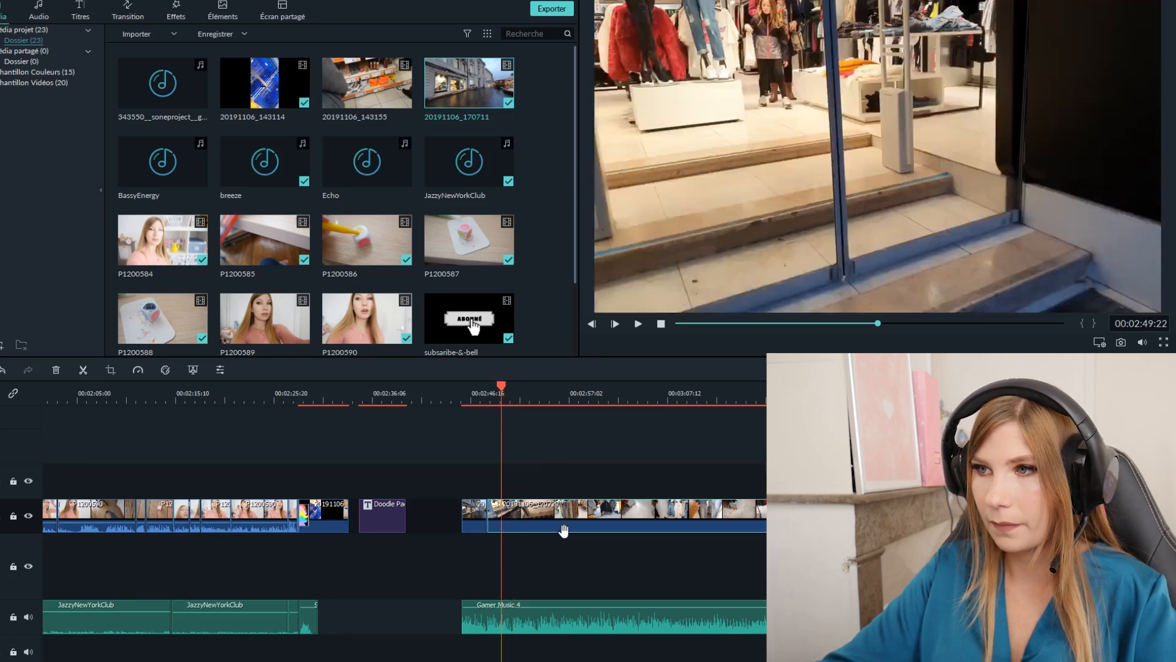
{"action": "key", "text": "space"}
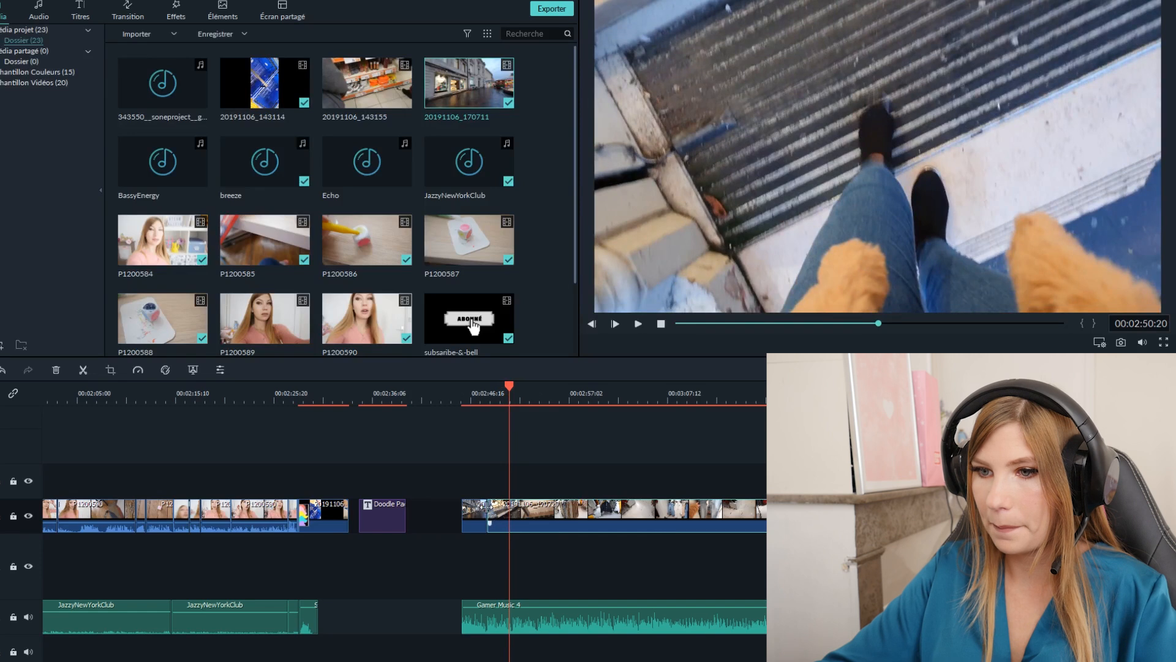
{"action": "left_click_drag", "start_coordinate": [490, 523], "coordinate": [509, 511]}
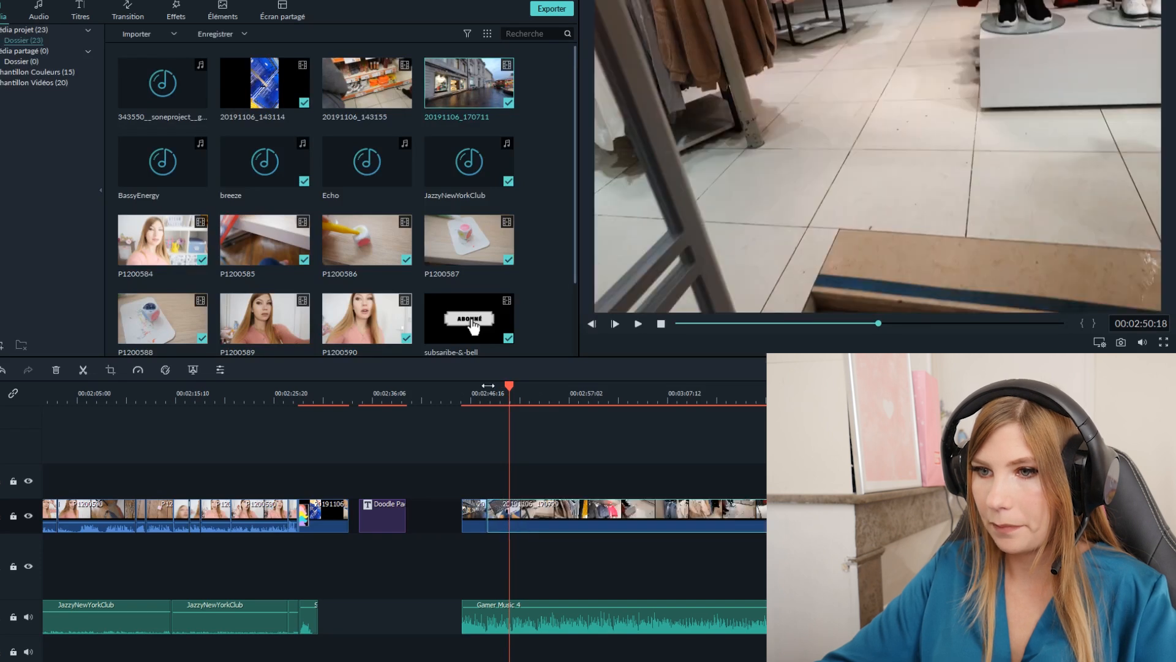
- Play the trimmed shop clip from its join with the shop-front clip and split it at 00:02:52:21
{"action": "left_click", "coordinate": [488, 385]}
{"action": "key", "text": "space"}
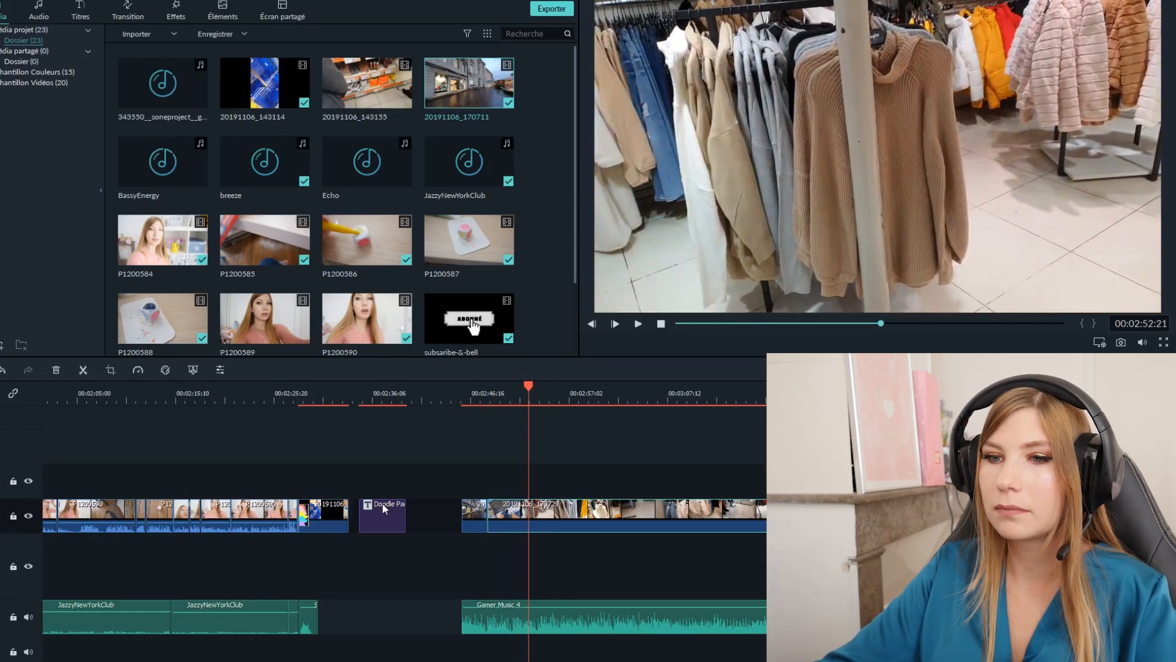
{"action": "key", "text": "space"}
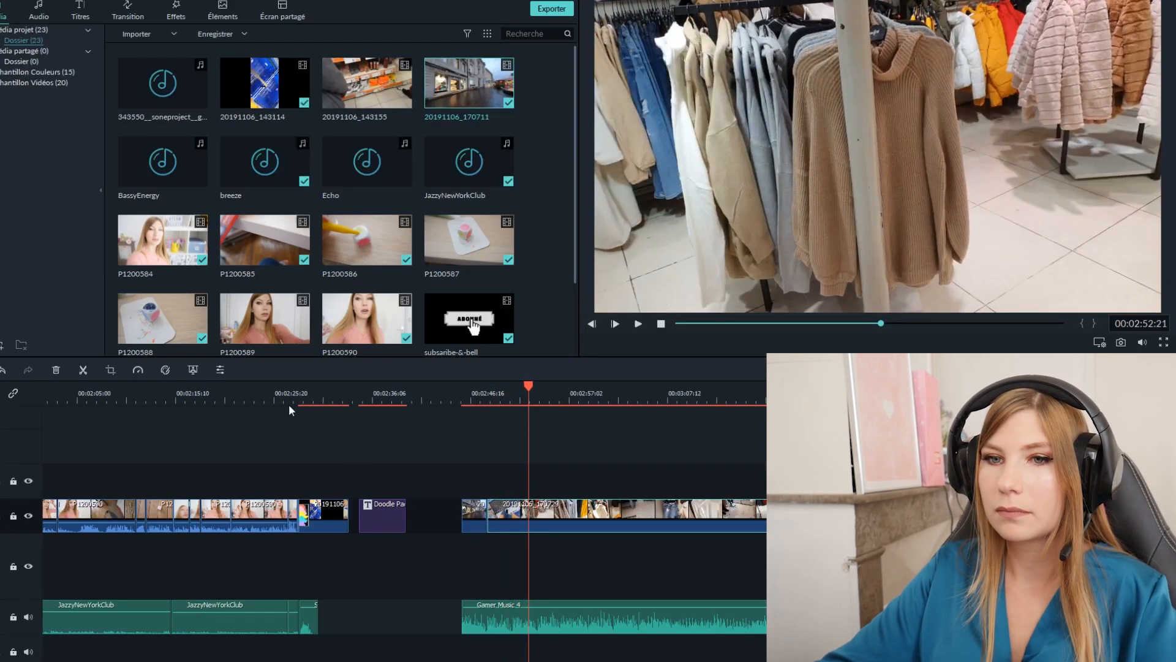
{"action": "left_click", "coordinate": [83, 370]}
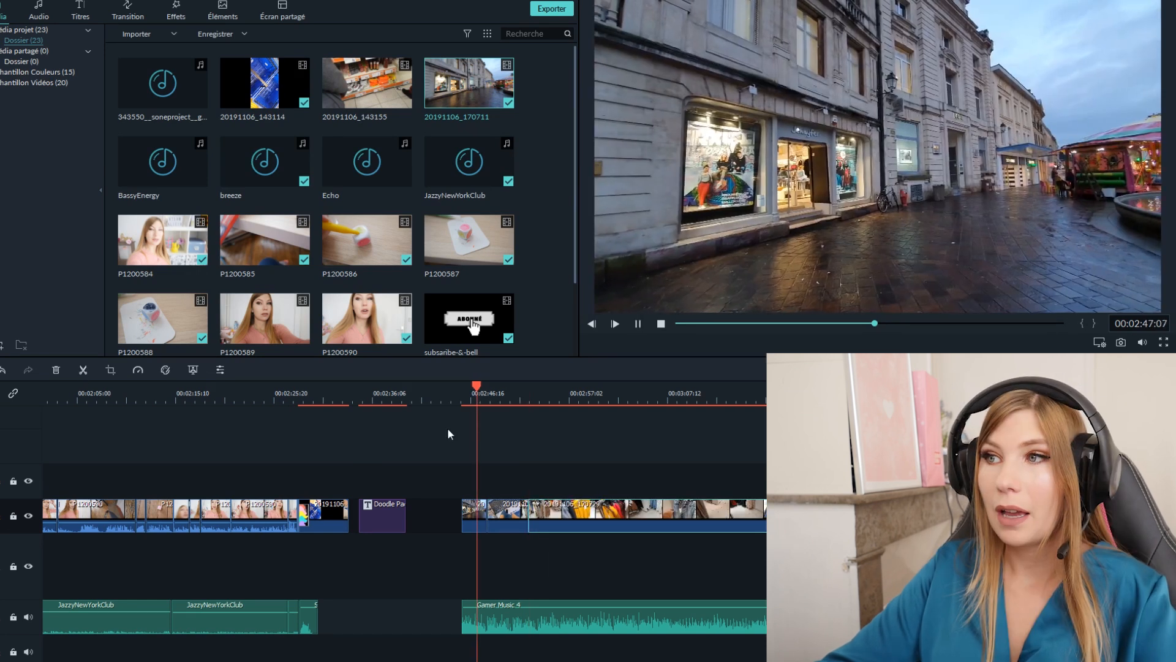
- In the shop-front clip's video transform settings, scale the picture to 107.59 % and adjust its rotation
{"action": "key", "text": "space"}
{"action": "left_click_drag", "start_coordinate": [486, 390], "coordinate": [471, 388]}
{"action": "left_click", "coordinate": [480, 515]}
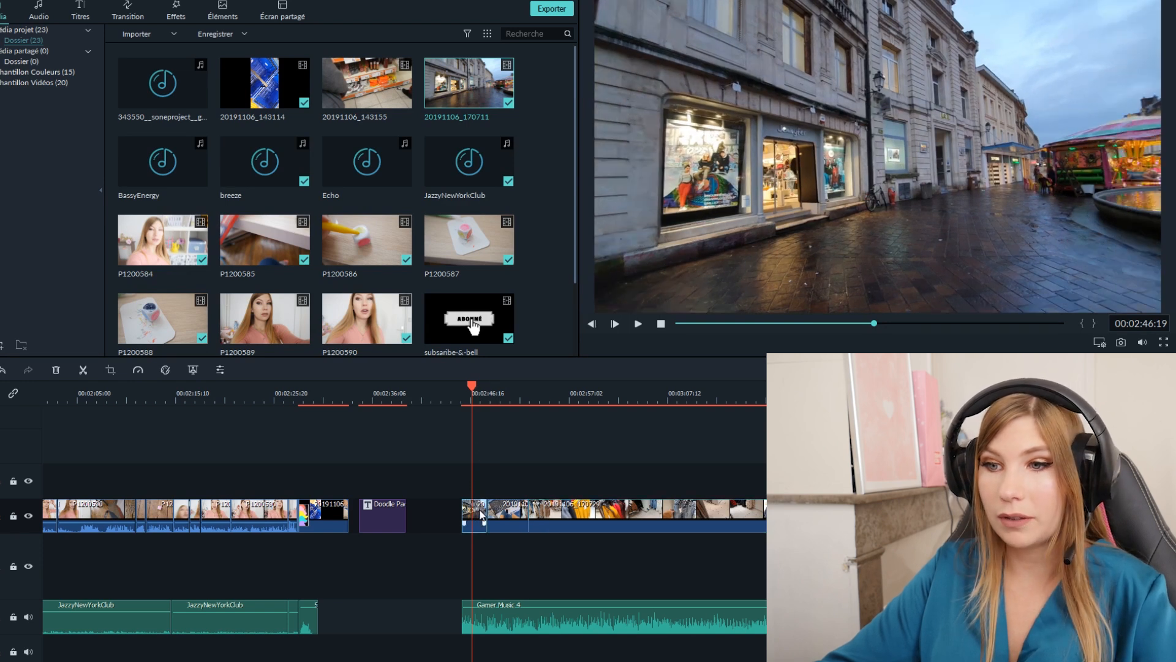
{"action": "double_click", "coordinate": [481, 515]}
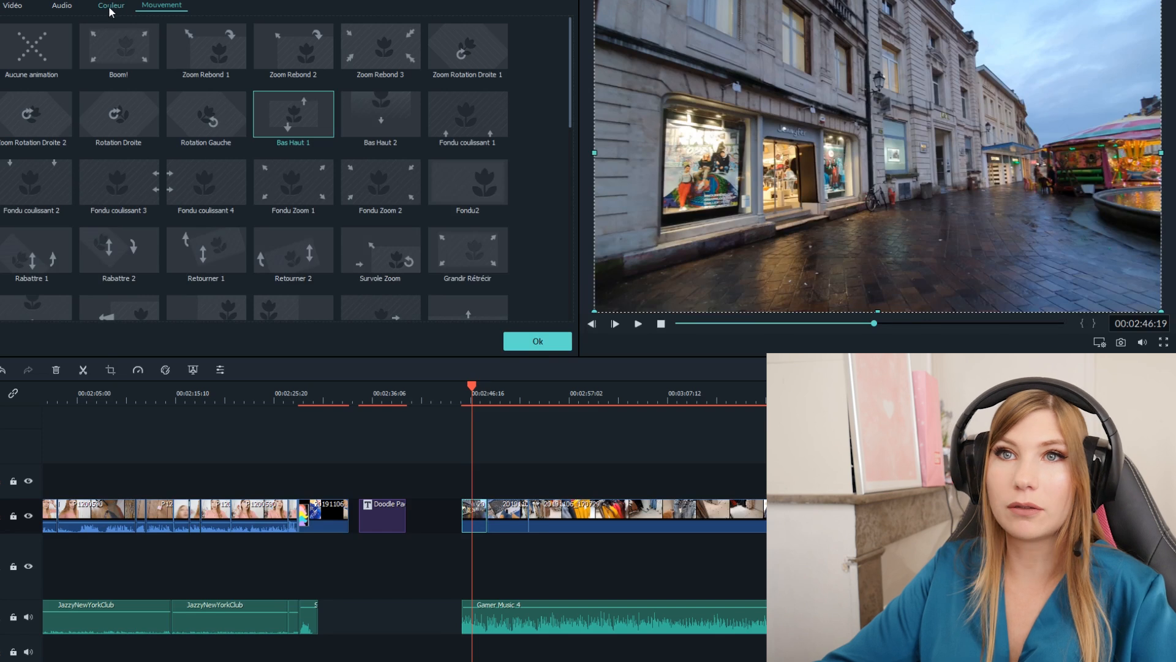
{"action": "left_click", "coordinate": [10, 7]}
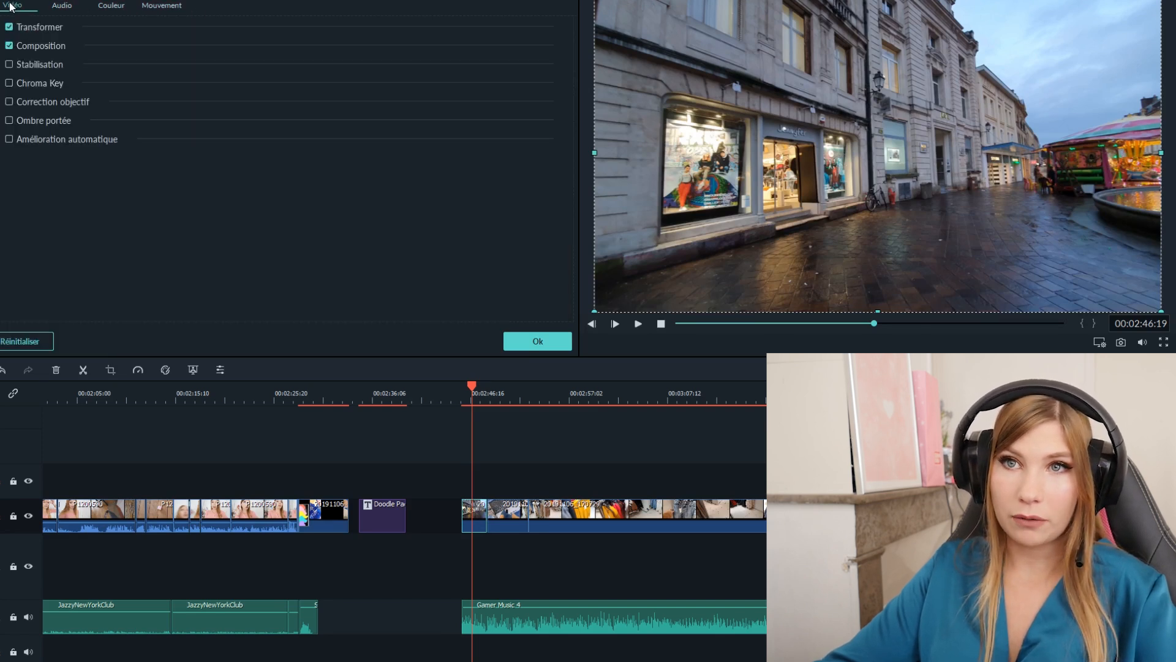
{"action": "left_click", "coordinate": [46, 30]}
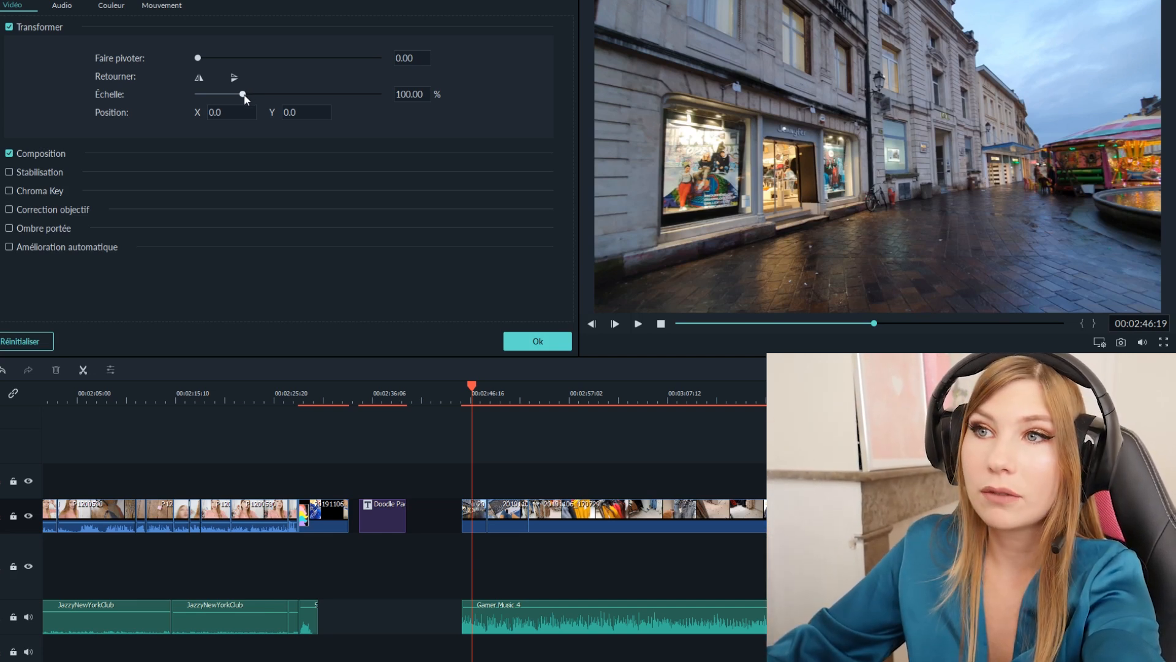
{"action": "left_click_drag", "start_coordinate": [244, 94], "coordinate": [266, 97]}
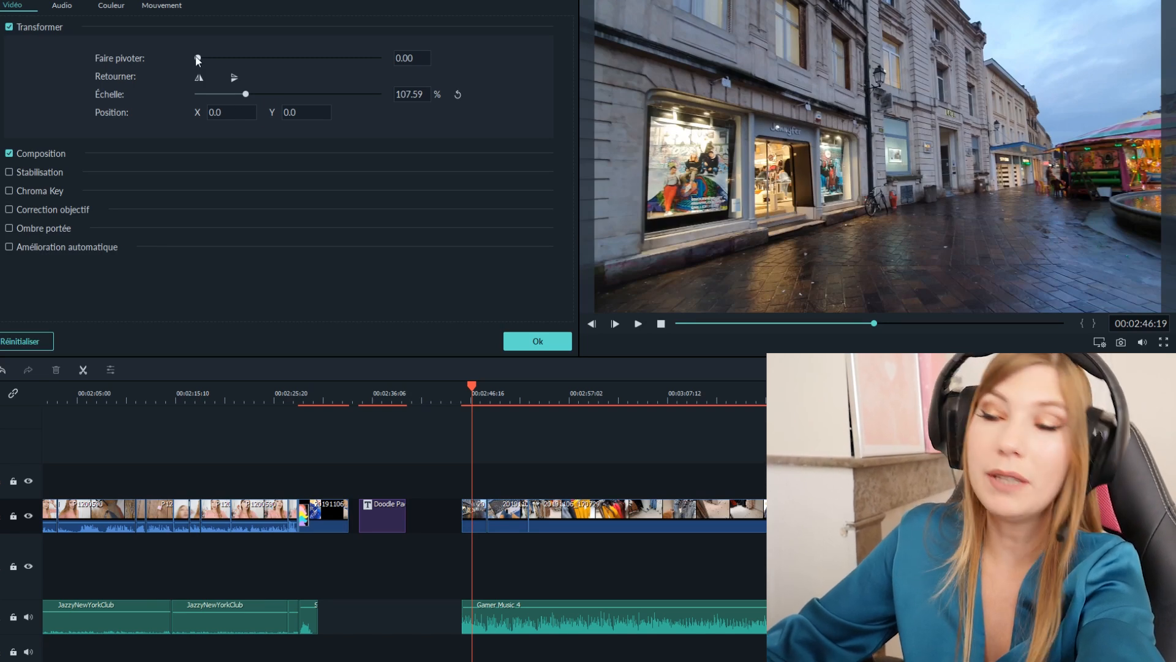
{"action": "left_click_drag", "start_coordinate": [197, 59], "coordinate": [289, 60]}
{"action": "left_click", "coordinate": [637, 325]}
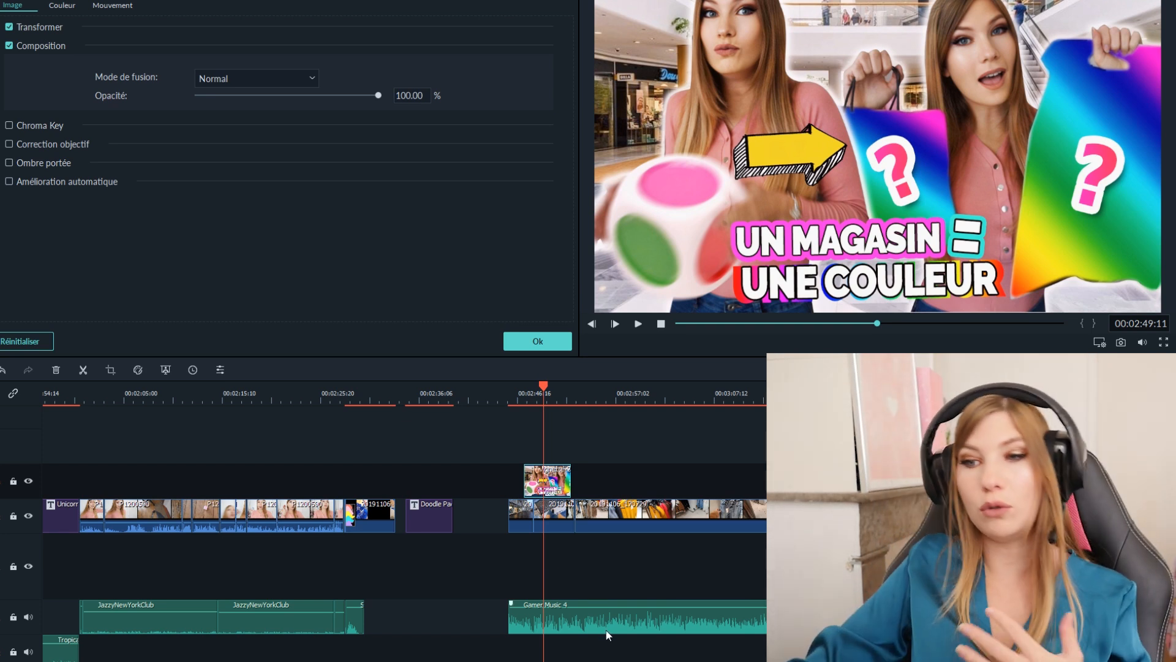
- Give Gamer Music 4 a fade-in of 39.71 s and a fade-out of 49.68 s
{"action": "double_click", "coordinate": [605, 630]}
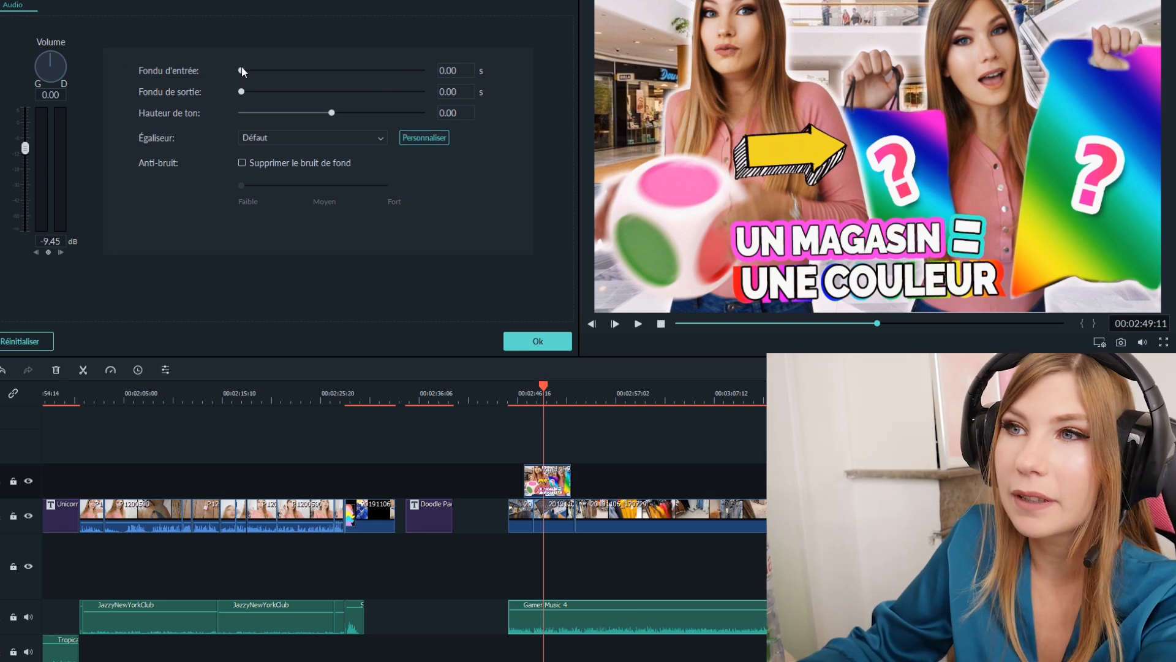
{"action": "left_click_drag", "start_coordinate": [241, 70], "coordinate": [285, 79]}
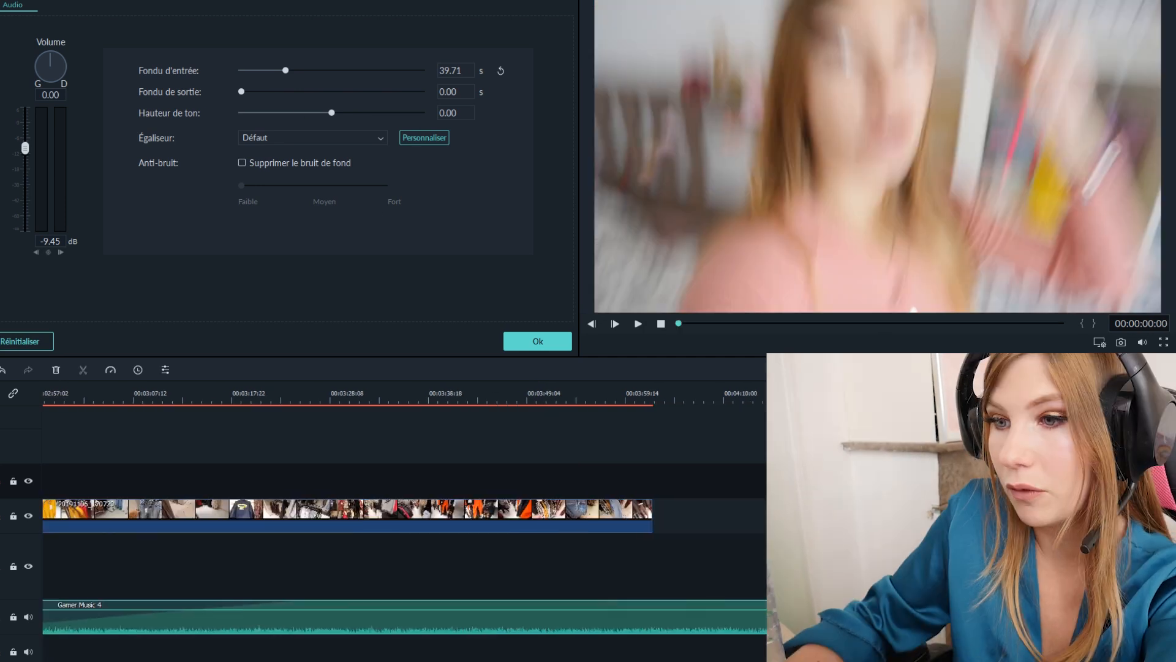
{"action": "scroll", "coordinate": [404, 551], "scroll_direction": "right", "scroll_amount": 10}
{"action": "scroll", "coordinate": [405, 552], "scroll_direction": "left", "scroll_amount": 5}
{"action": "left_click", "coordinate": [555, 400]}
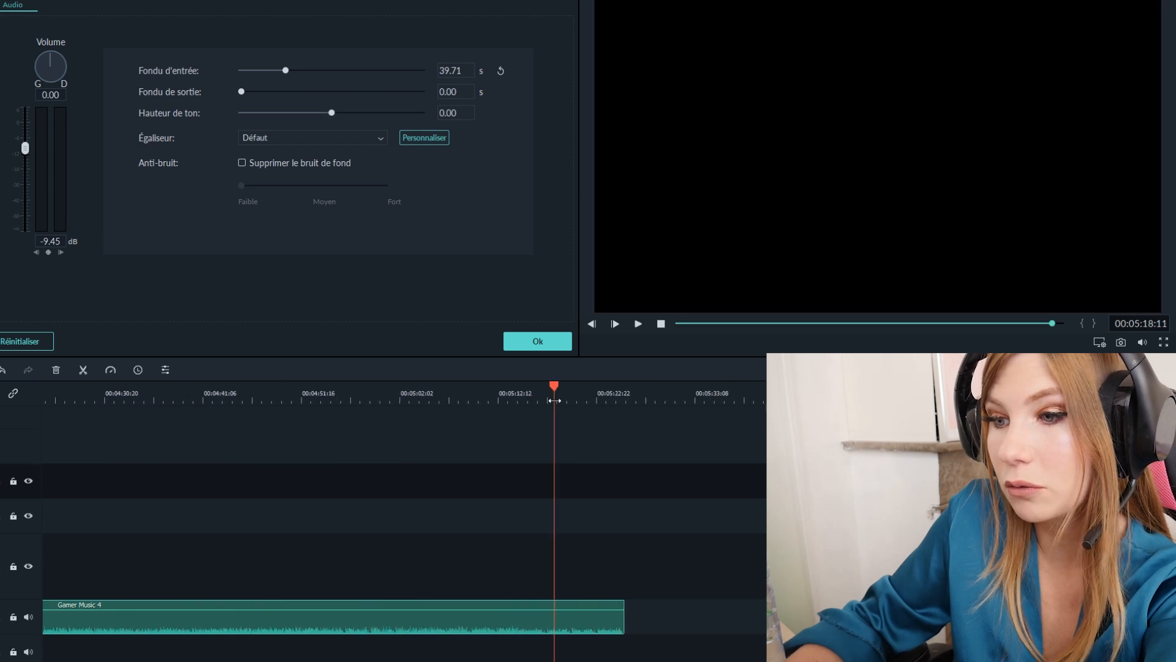
{"action": "left_click_drag", "start_coordinate": [557, 382], "coordinate": [509, 391]}
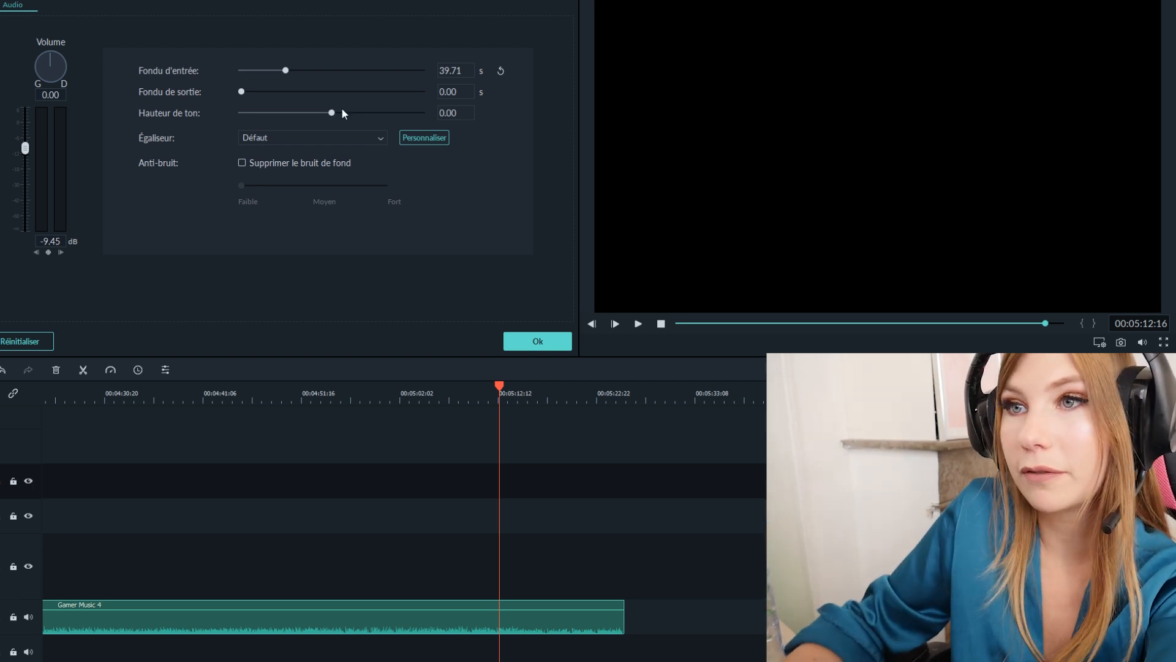
{"action": "left_click_drag", "start_coordinate": [243, 92], "coordinate": [299, 107]}
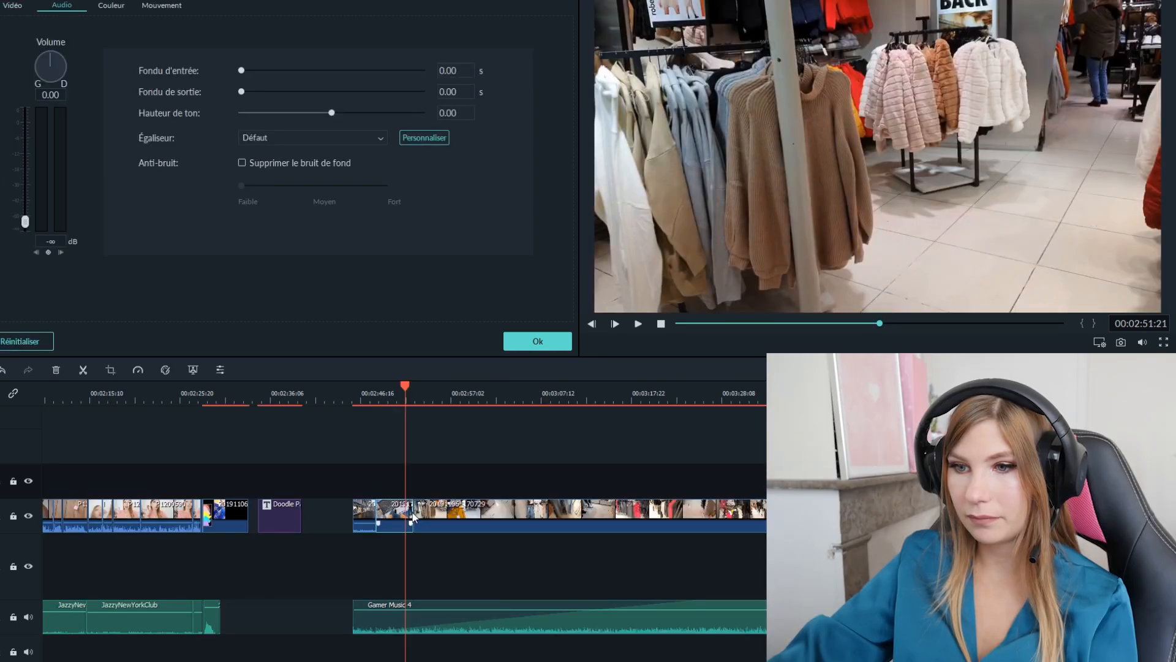
- Add the Tiers-inférieurs 14 title on the track above the shop clip at about 00:02:48:18 and play it
{"action": "left_click_drag", "start_coordinate": [413, 512], "coordinate": [404, 512]}
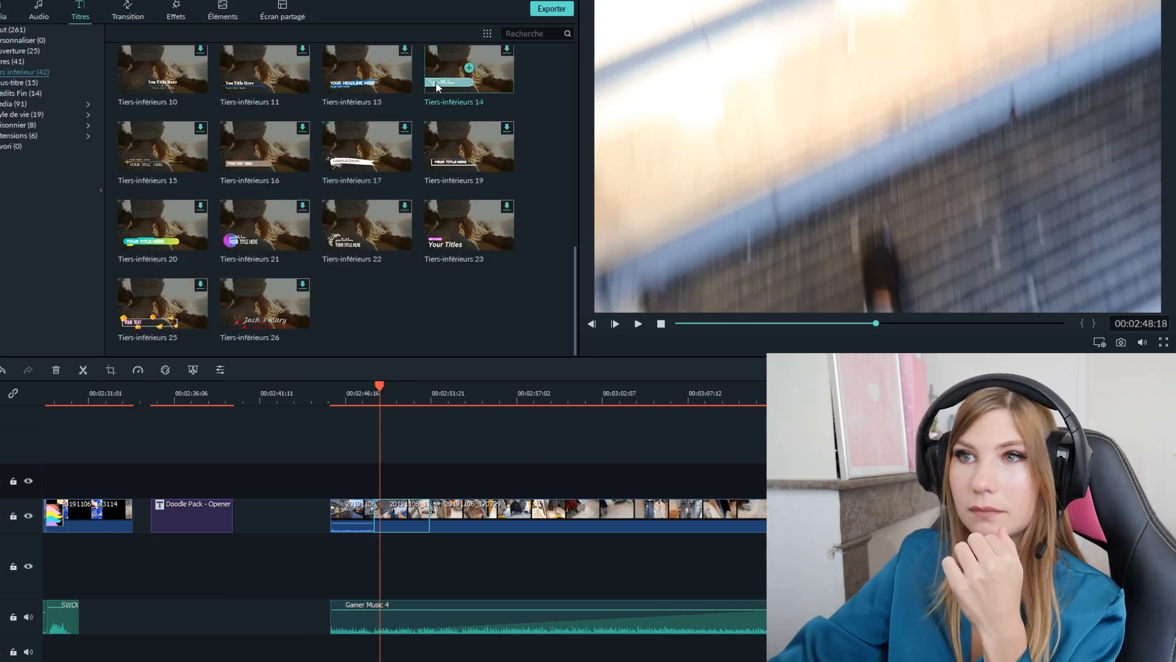
{"action": "left_click_drag", "start_coordinate": [438, 87], "coordinate": [380, 489]}
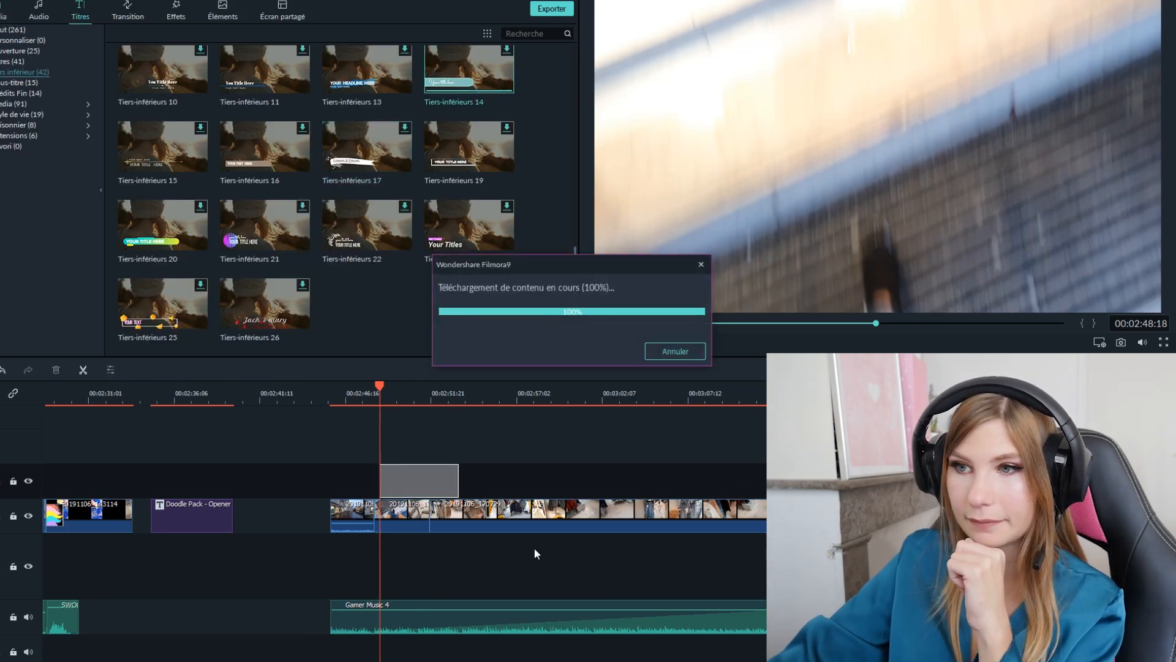
{"action": "key", "text": "space"}
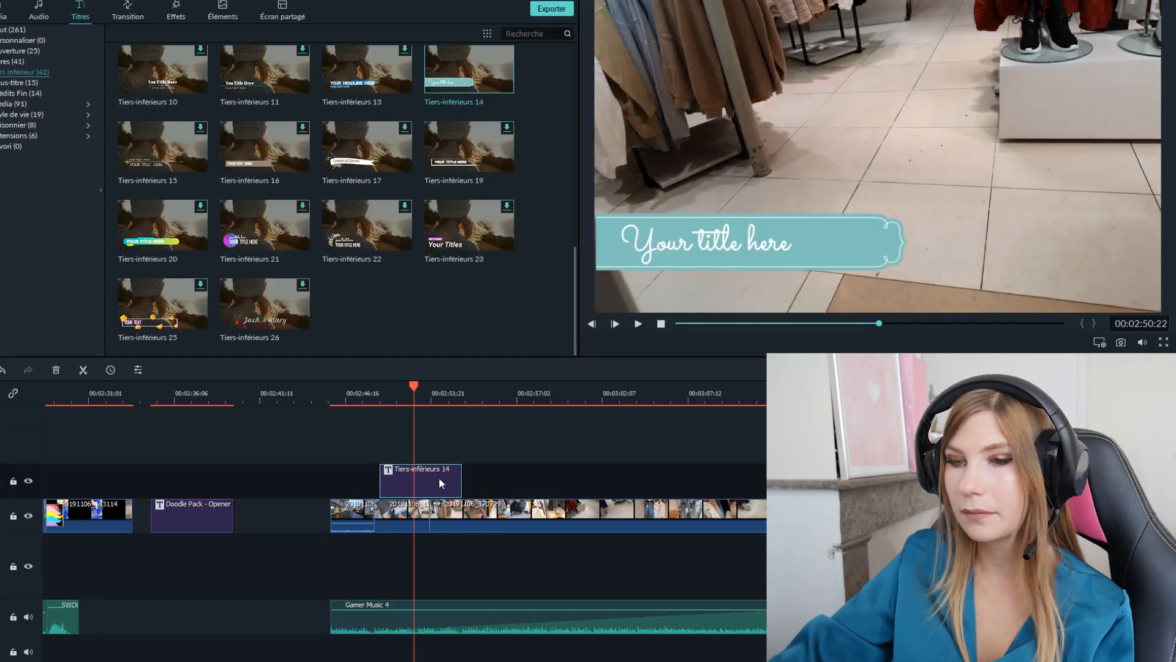
- Replace the lower-third title's text with "Jennyfer = bleu"
{"action": "double_click", "coordinate": [436, 476]}
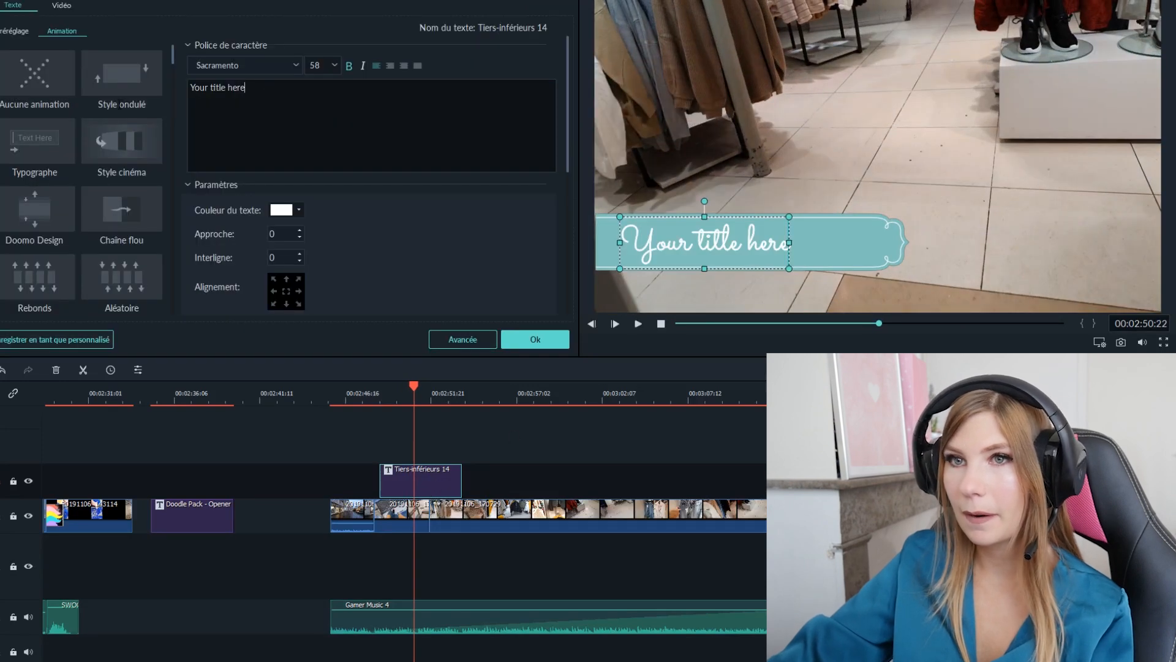
{"action": "left_click_drag", "start_coordinate": [247, 87], "coordinate": [189, 88]}
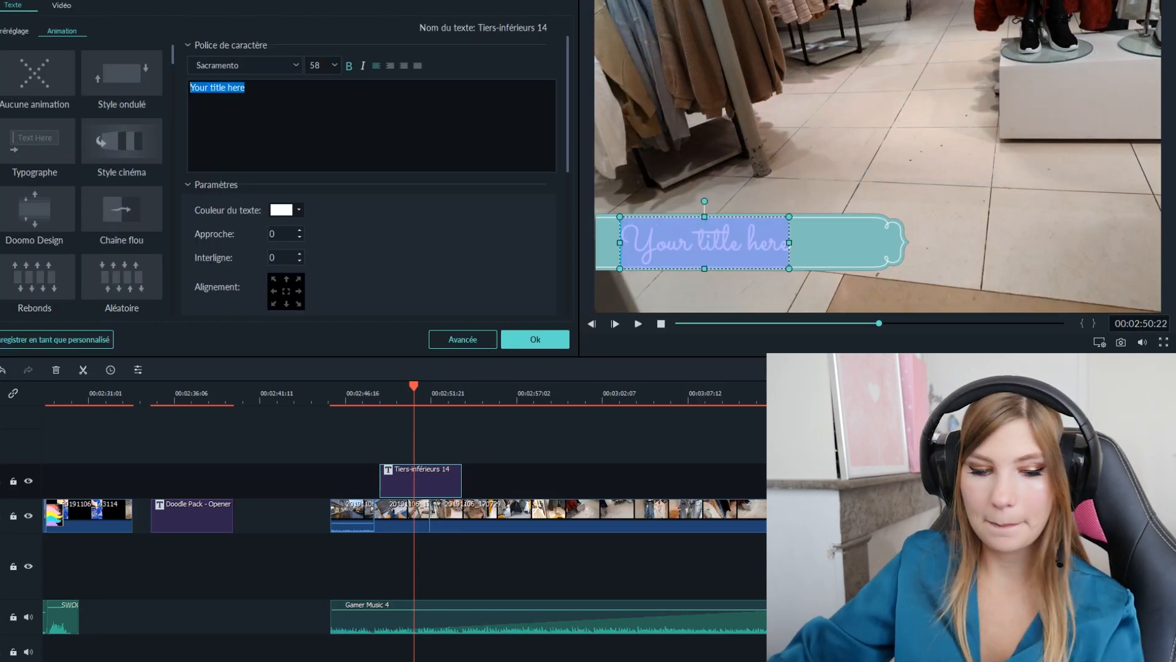
{"action": "type", "text": "Jennyfe"}
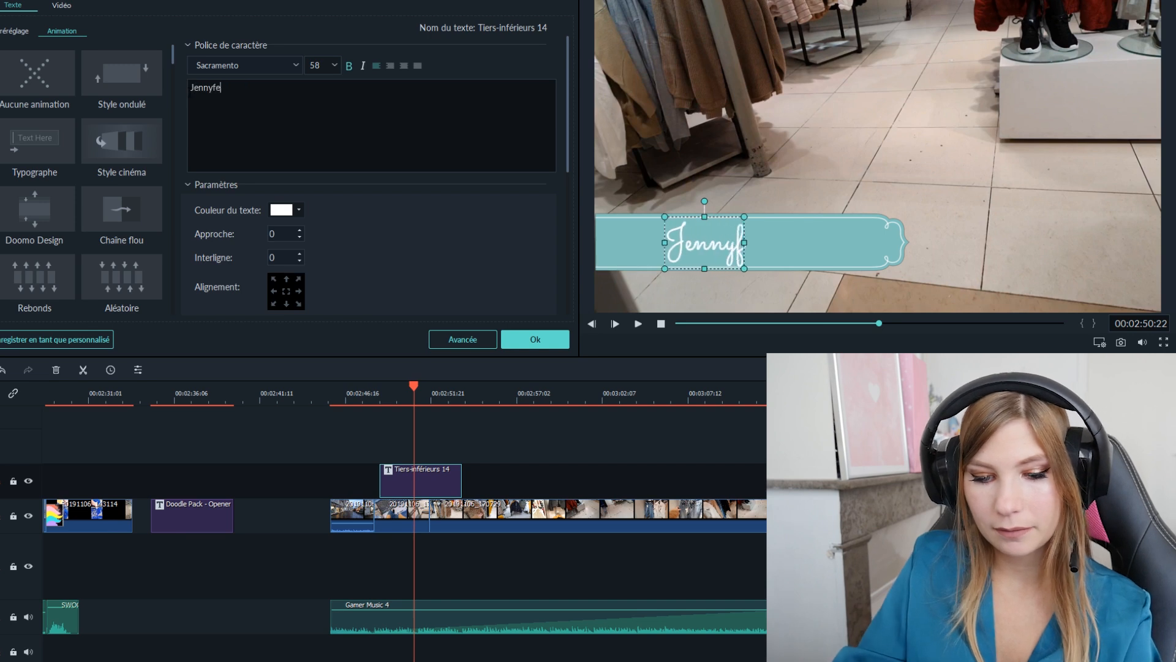
{"action": "type", "text": "r = bleu"}
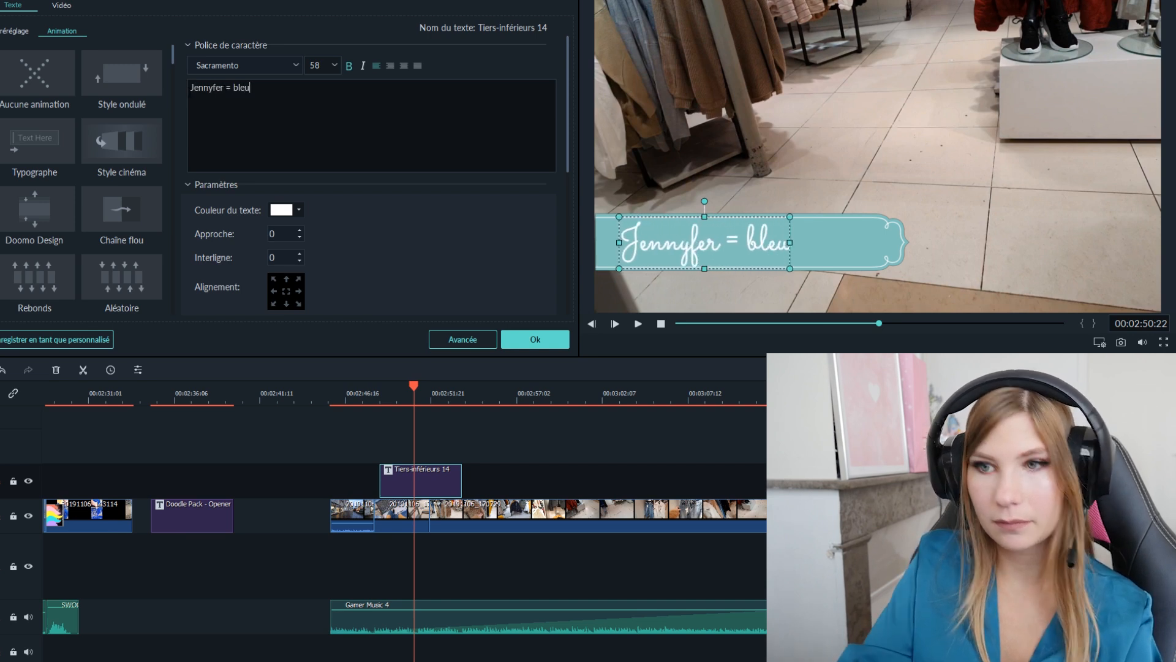
{"action": "left_click", "coordinate": [481, 457]}
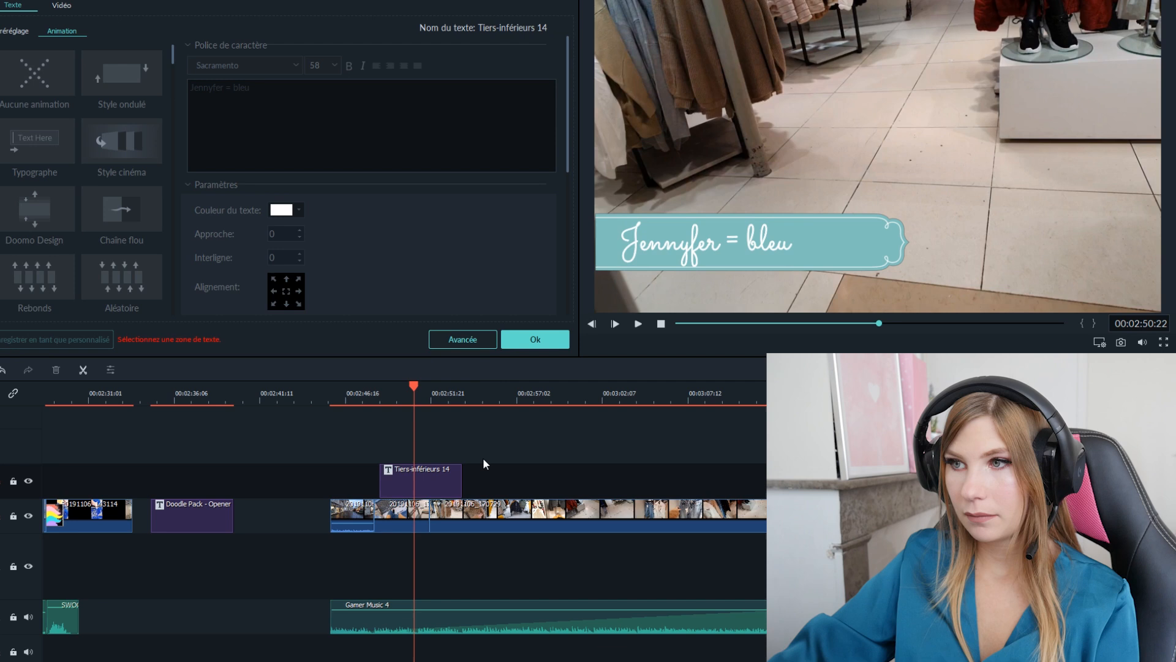
- Extend the lower-third title's end to about 00:03:21:00 over the shop footage and play it from before its start
{"action": "left_click", "coordinate": [448, 475]}
{"action": "left_click_drag", "start_coordinate": [463, 482], "coordinate": [762, 482]}
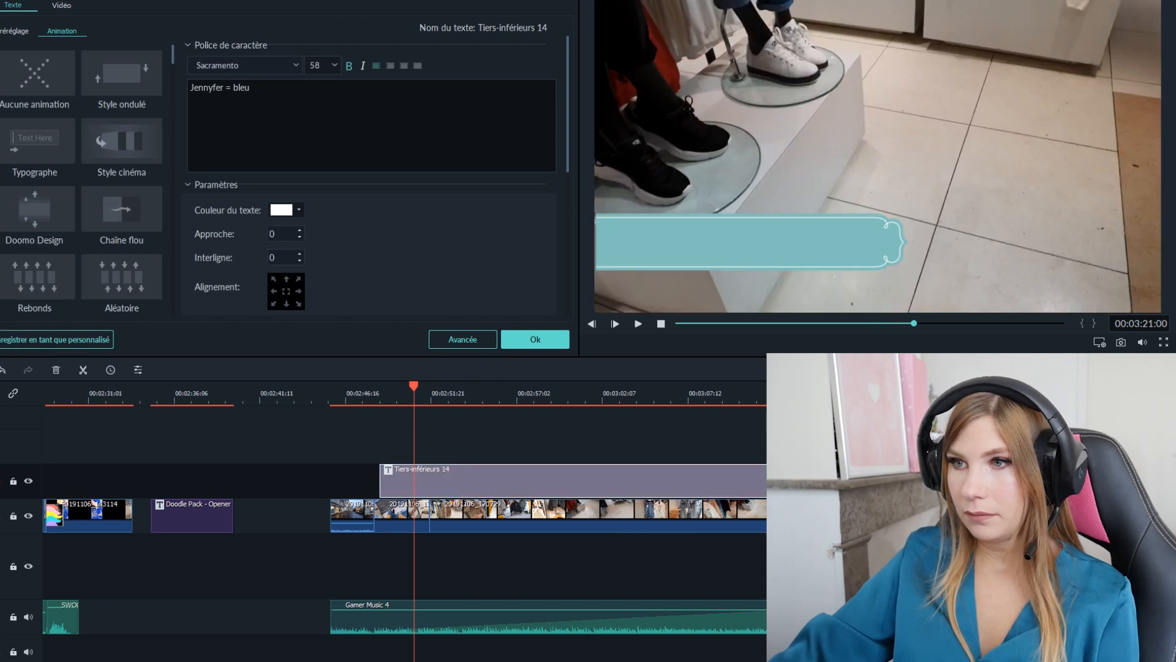
{"action": "left_click_drag", "start_coordinate": [416, 390], "coordinate": [366, 392]}
{"action": "key", "text": "space"}
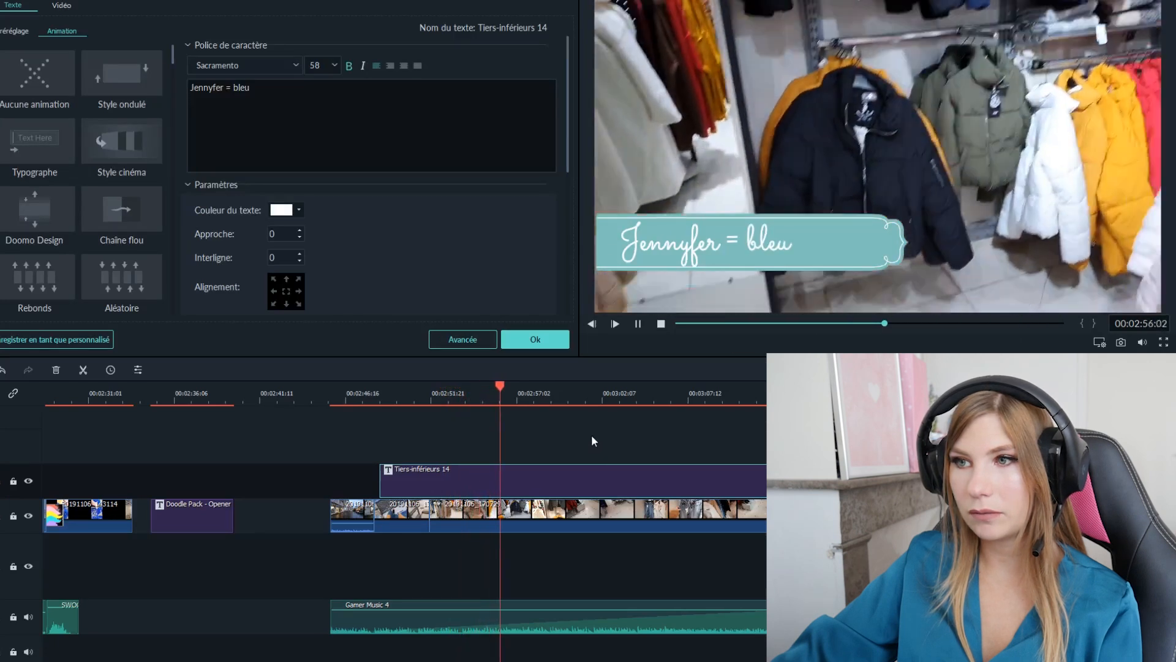
{"action": "key", "text": "space"}
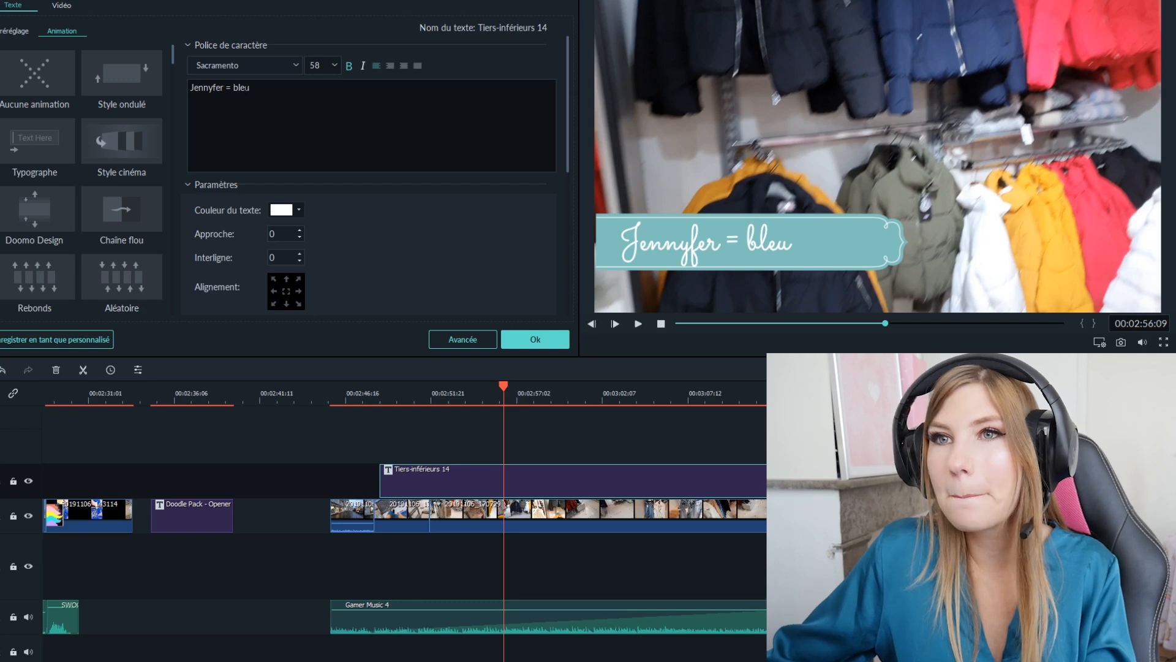
- Scale the lower-third title to 60.69 %, set its X position to -180 and lower it to the picture's lower-left corner
{"action": "left_click", "coordinate": [62, 6]}
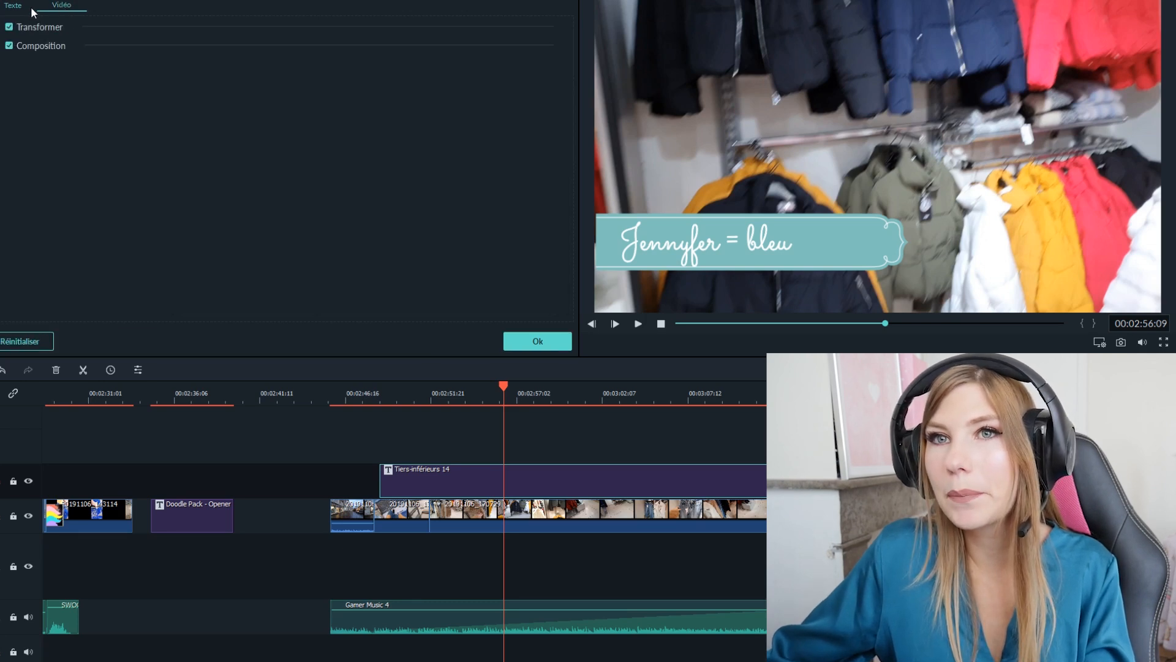
{"action": "left_click", "coordinate": [0, 28]}
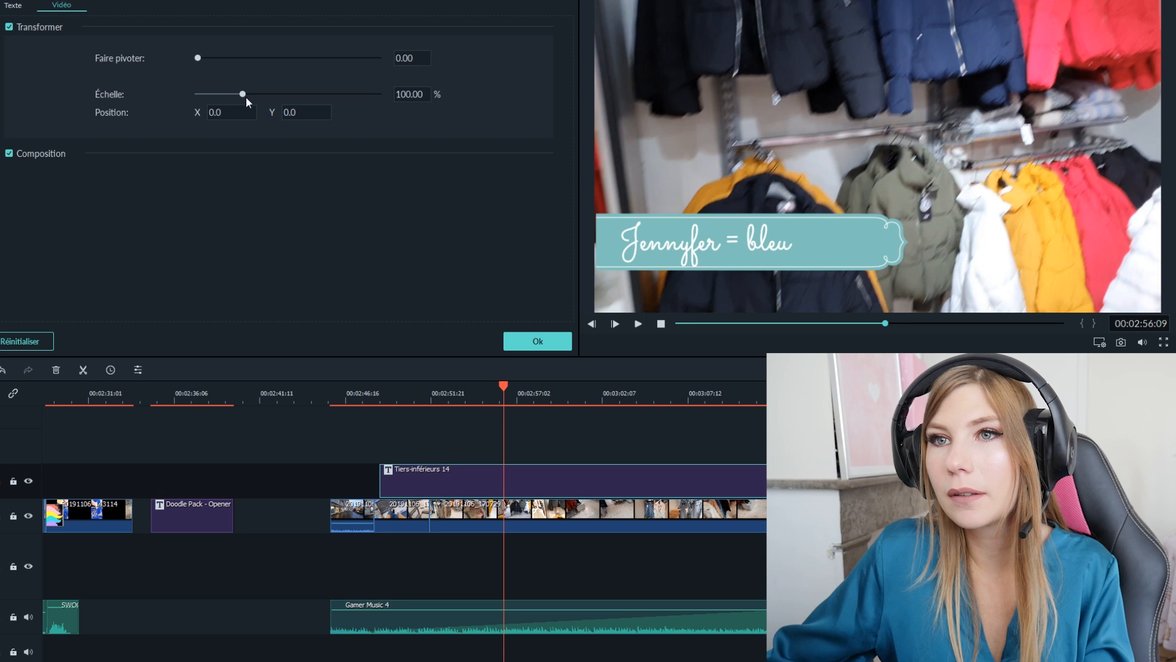
{"action": "left_click_drag", "start_coordinate": [245, 97], "coordinate": [112, 111]}
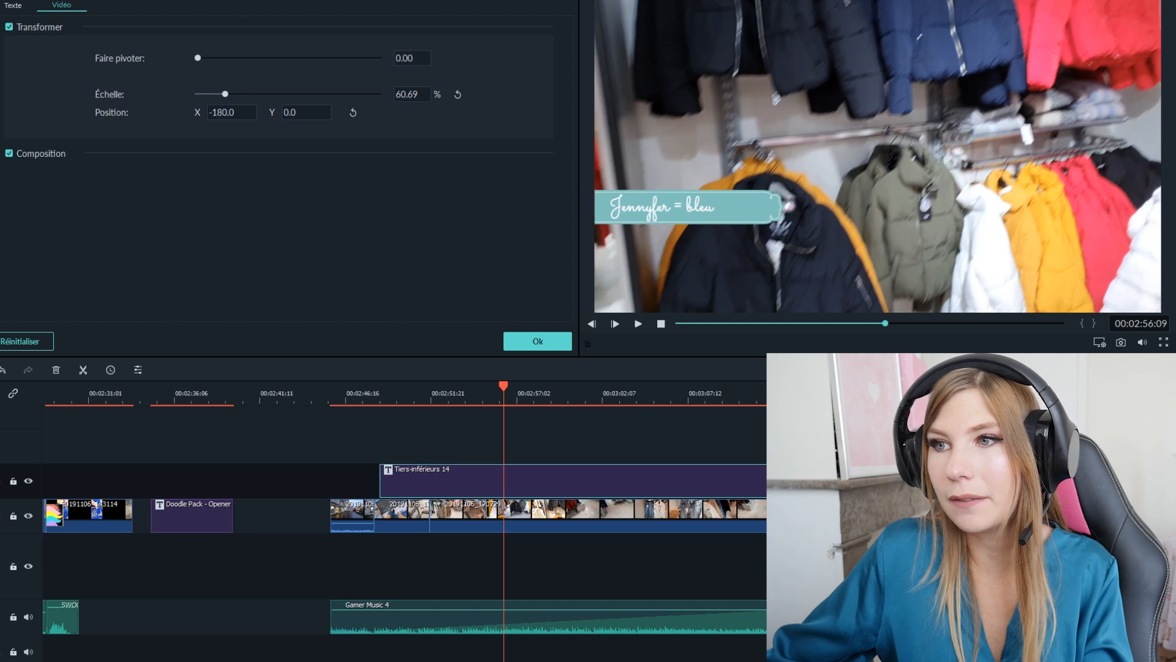
{"action": "left_click_drag", "start_coordinate": [296, 112], "coordinate": [222, 112]}
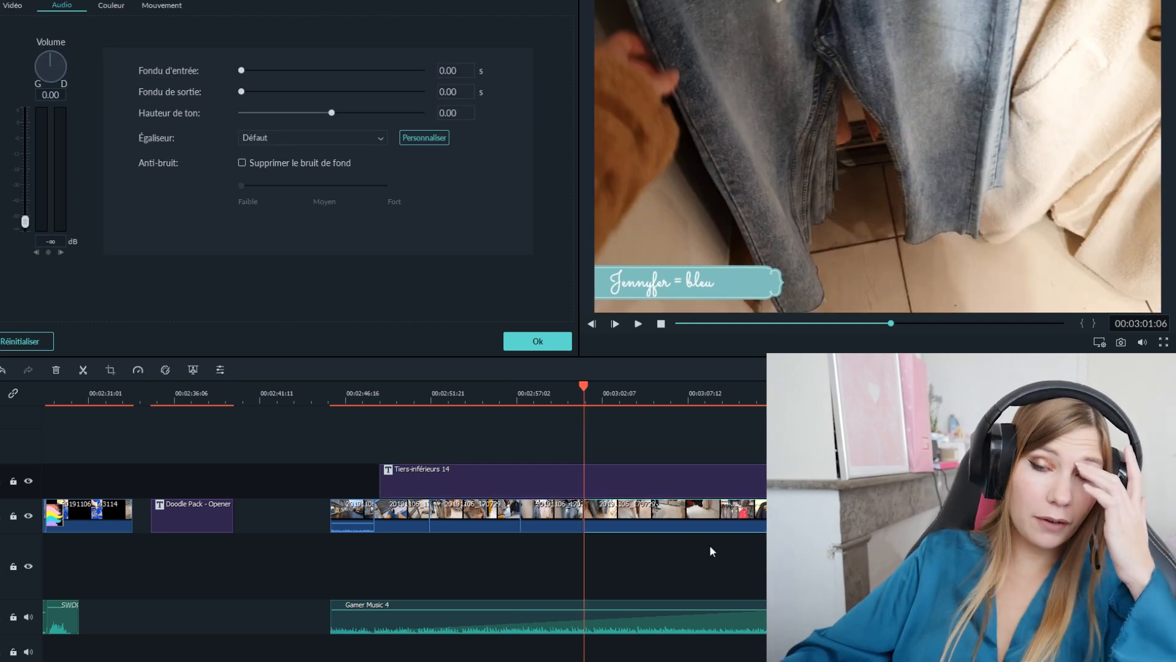
- Separate and delete the leftover shop footage after 00:03:01:06, and join the next shop clip at the cut
{"action": "left_click_drag", "start_coordinate": [635, 510], "coordinate": [699, 509]}
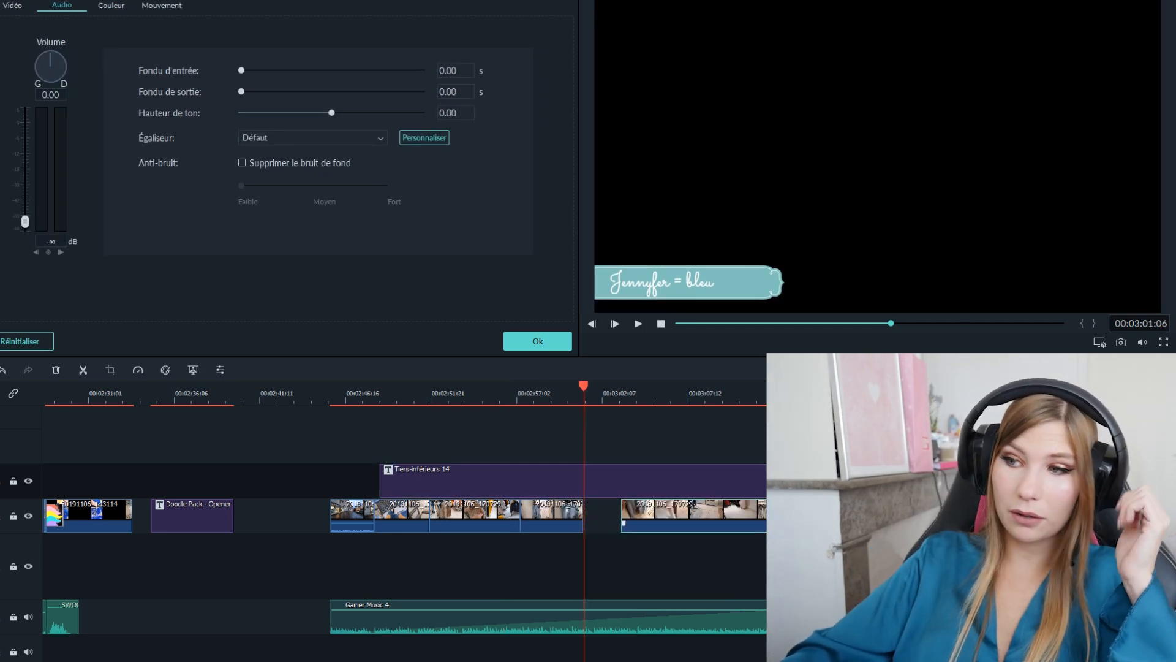
{"action": "left_click_drag", "start_coordinate": [783, 509], "coordinate": [738, 509]}
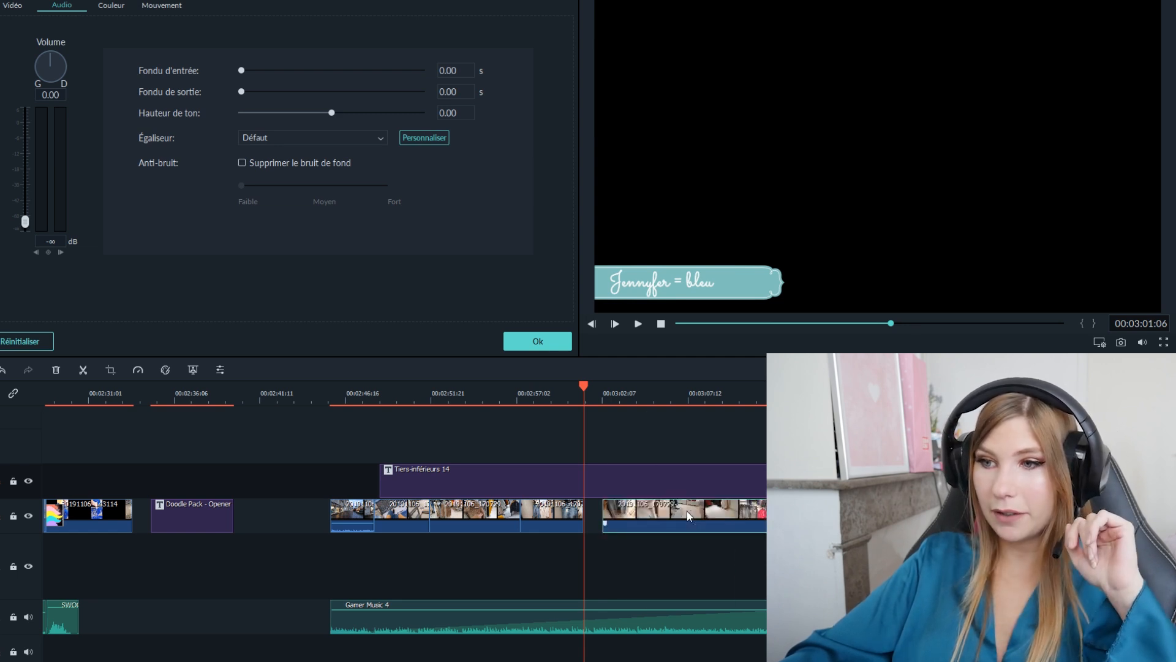
{"action": "left_click", "coordinate": [54, 371]}
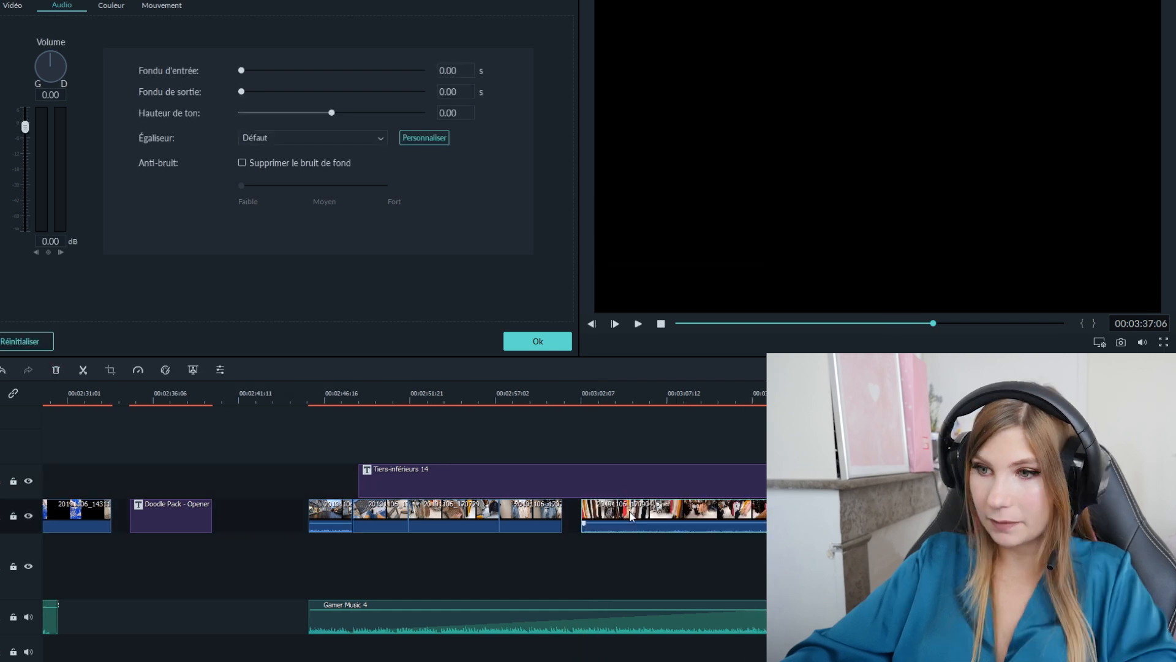
{"action": "left_click_drag", "start_coordinate": [629, 512], "coordinate": [613, 514]}
{"action": "left_click", "coordinate": [560, 393]}
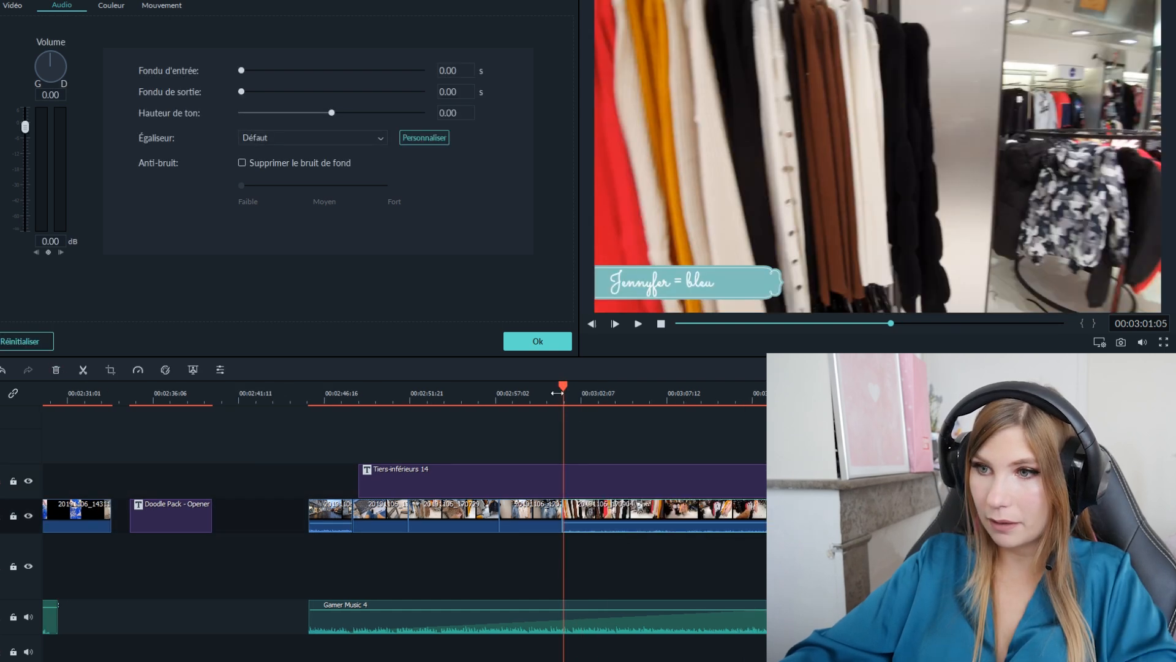
- Play the shop footage from 00:03:01:05, trim and join the clips that follow, and split the footage at 00:03:11:07
{"action": "key", "text": "space"}
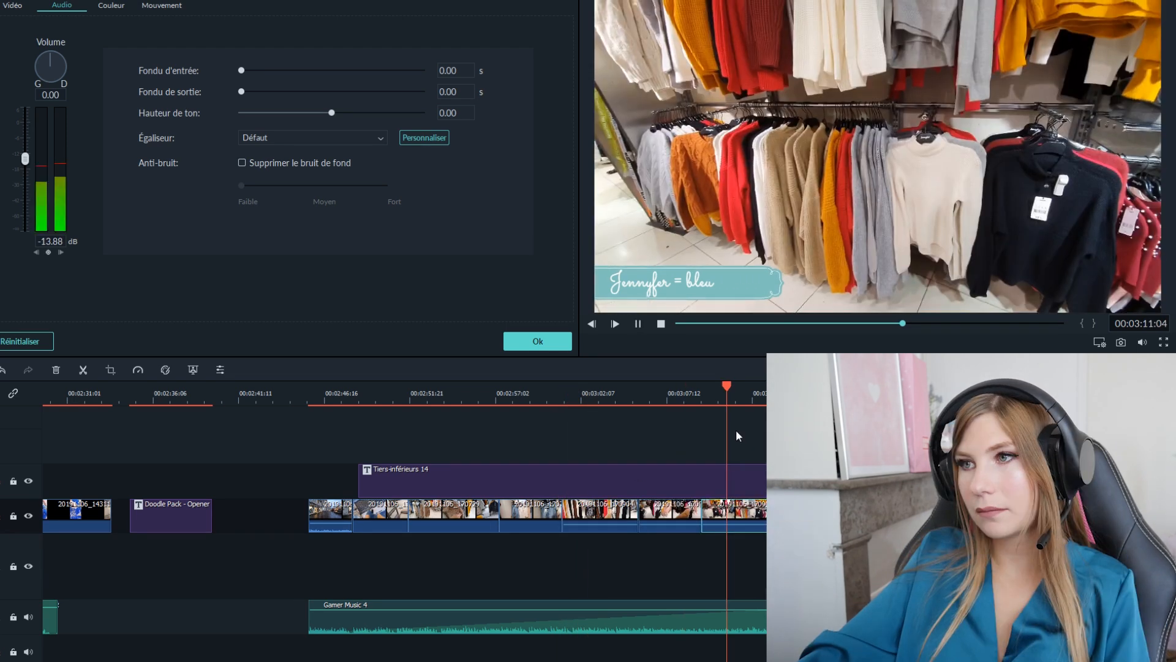
{"action": "key", "text": "space"}
{"action": "left_click_drag", "start_coordinate": [734, 386], "coordinate": [719, 389]}
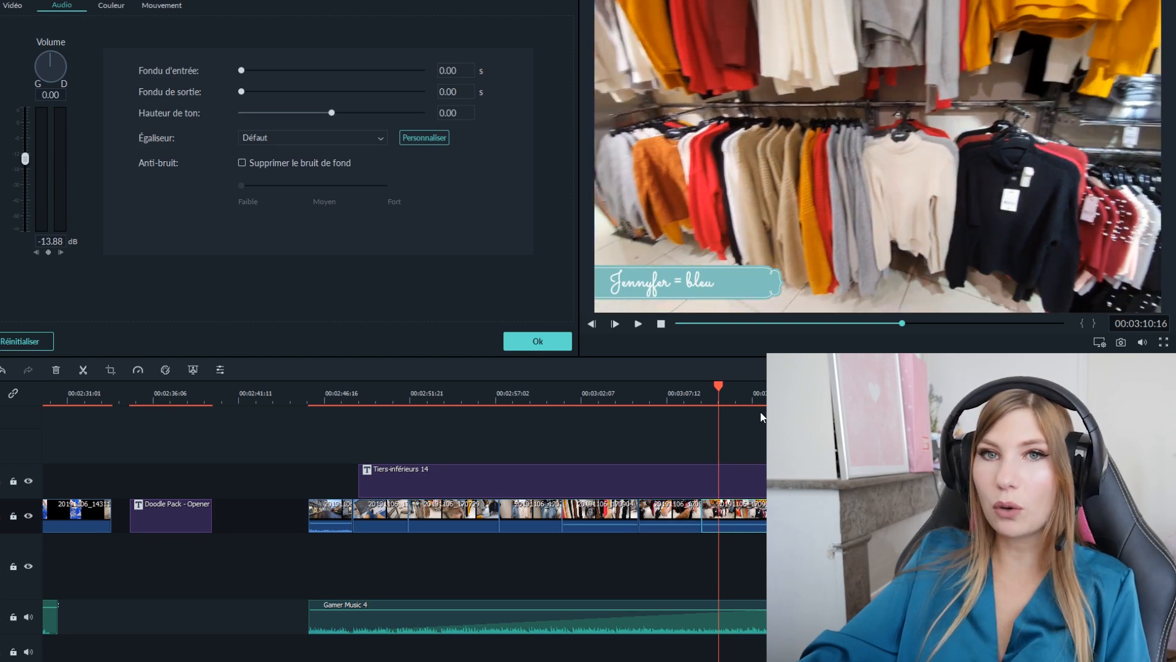
{"action": "key", "text": "space"}
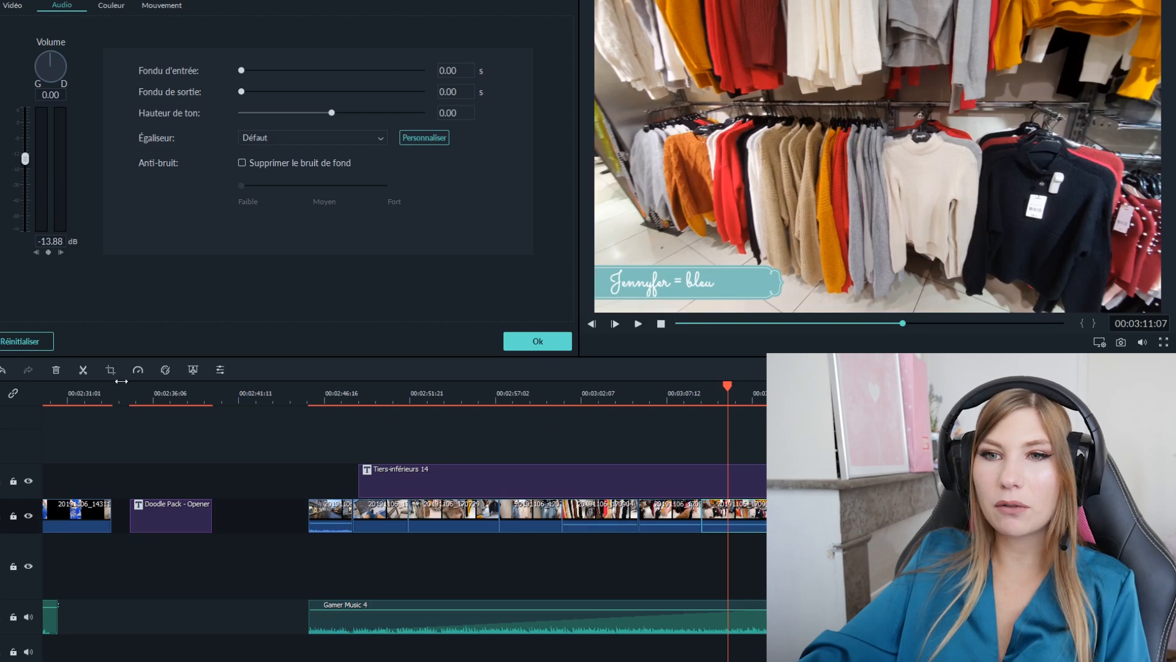
{"action": "left_click", "coordinate": [84, 368]}
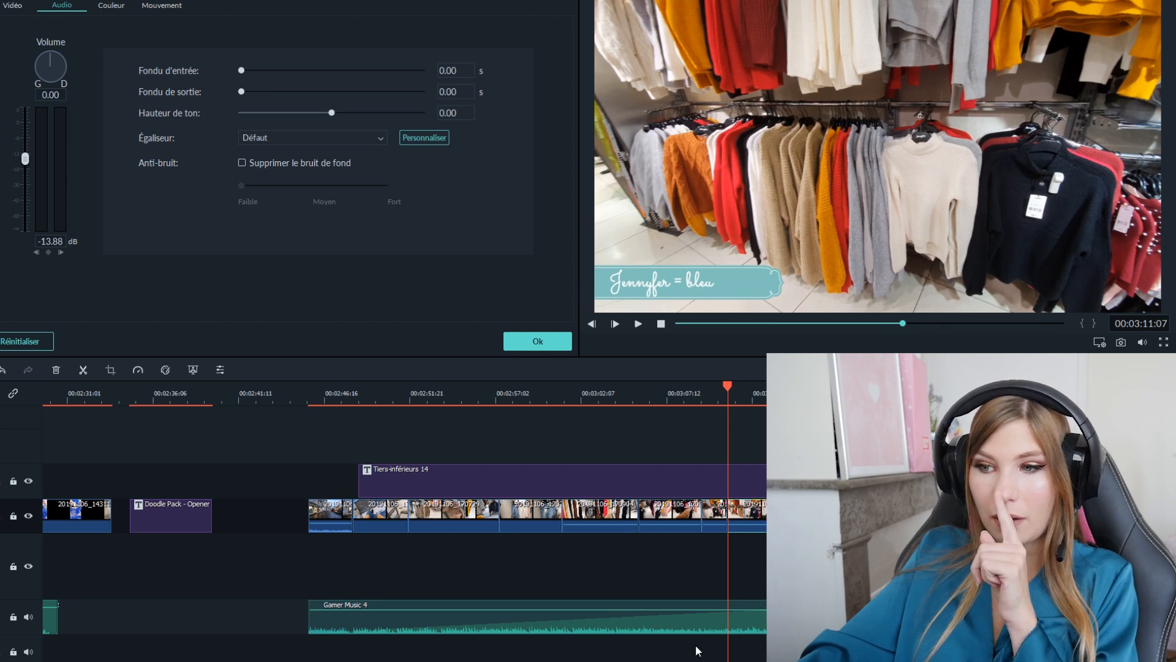
- Remove the shop footage between 00:03:11:07 and about 00:03:15:23, close the gap, and play the join from 00:03:10:23
{"action": "left_click", "coordinate": [724, 391]}
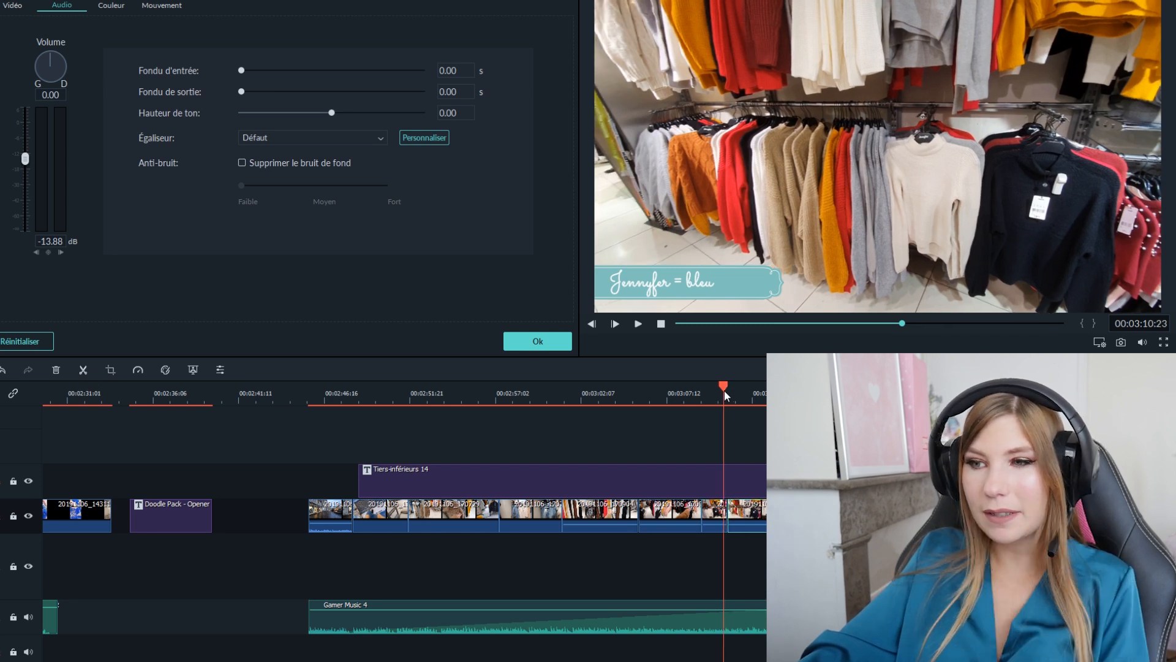
{"action": "key", "text": "space"}
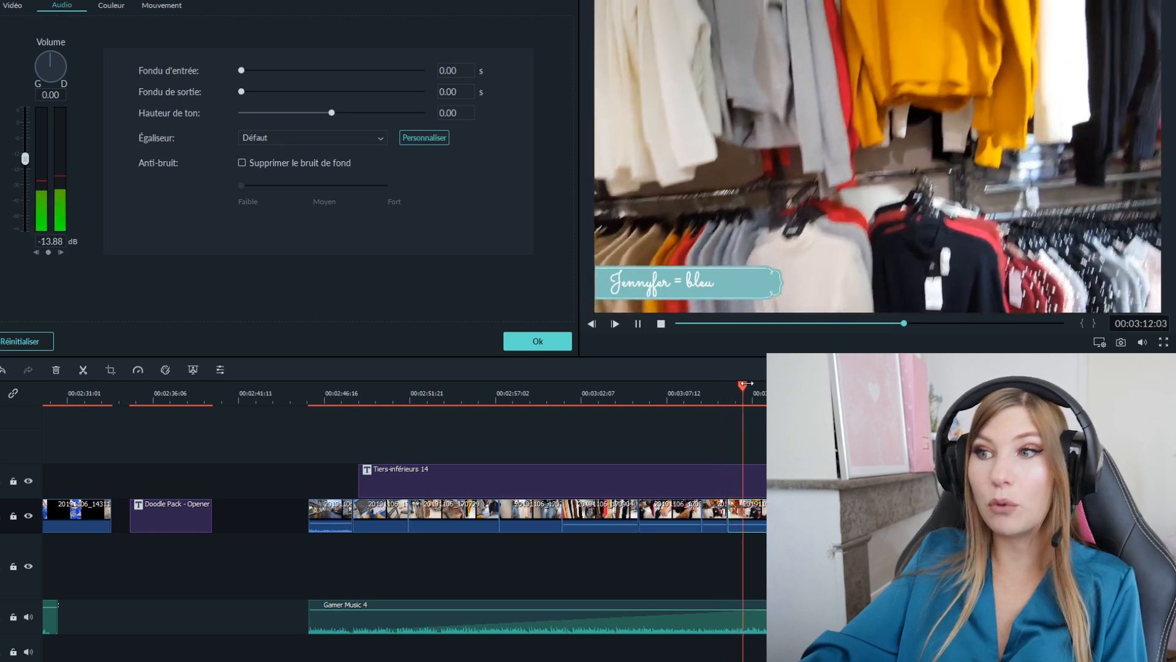
{"action": "key", "text": "space"}
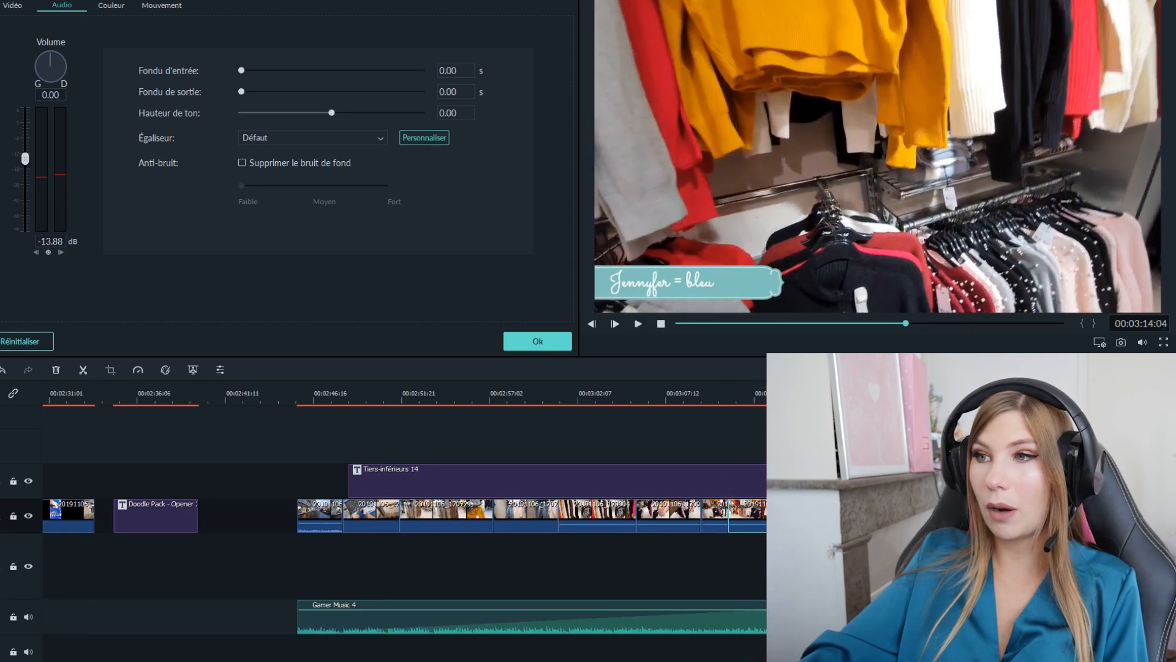
{"action": "key", "text": "space"}
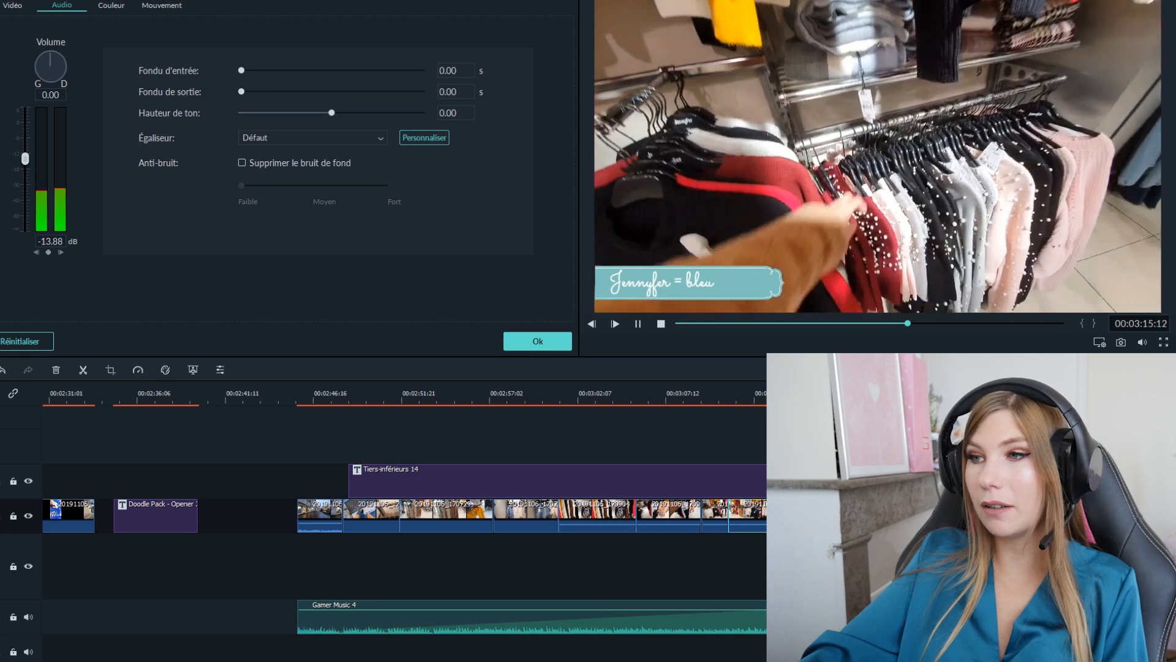
{"action": "left_click", "coordinate": [728, 386]}
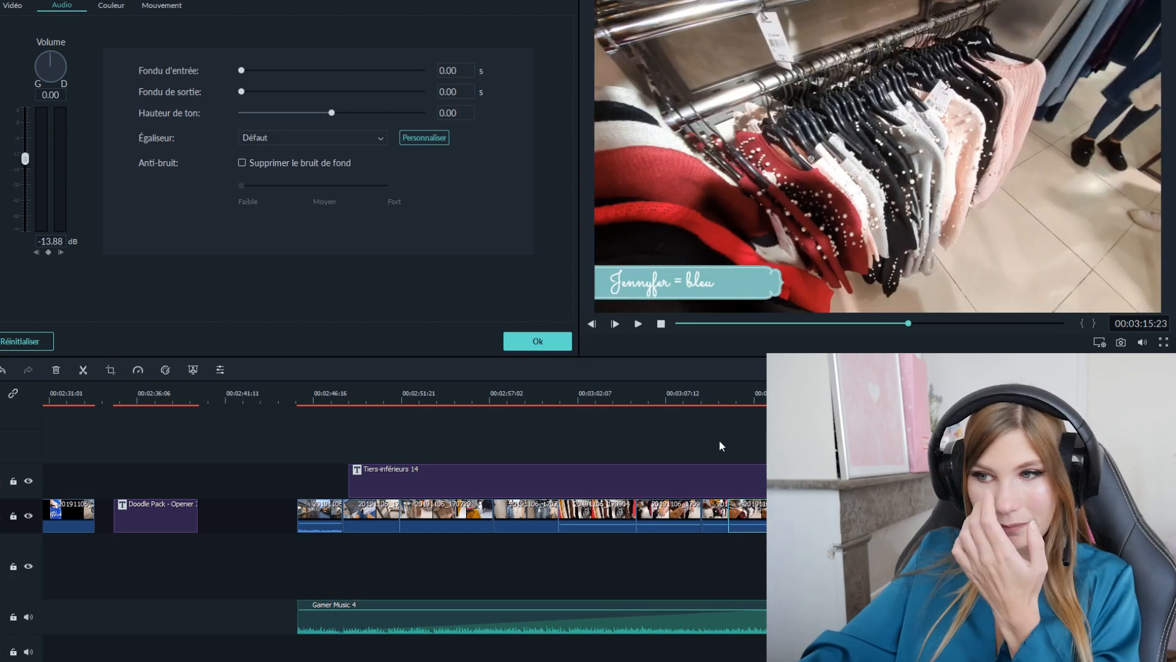
{"action": "left_click_drag", "start_coordinate": [728, 386], "coordinate": [724, 387]}
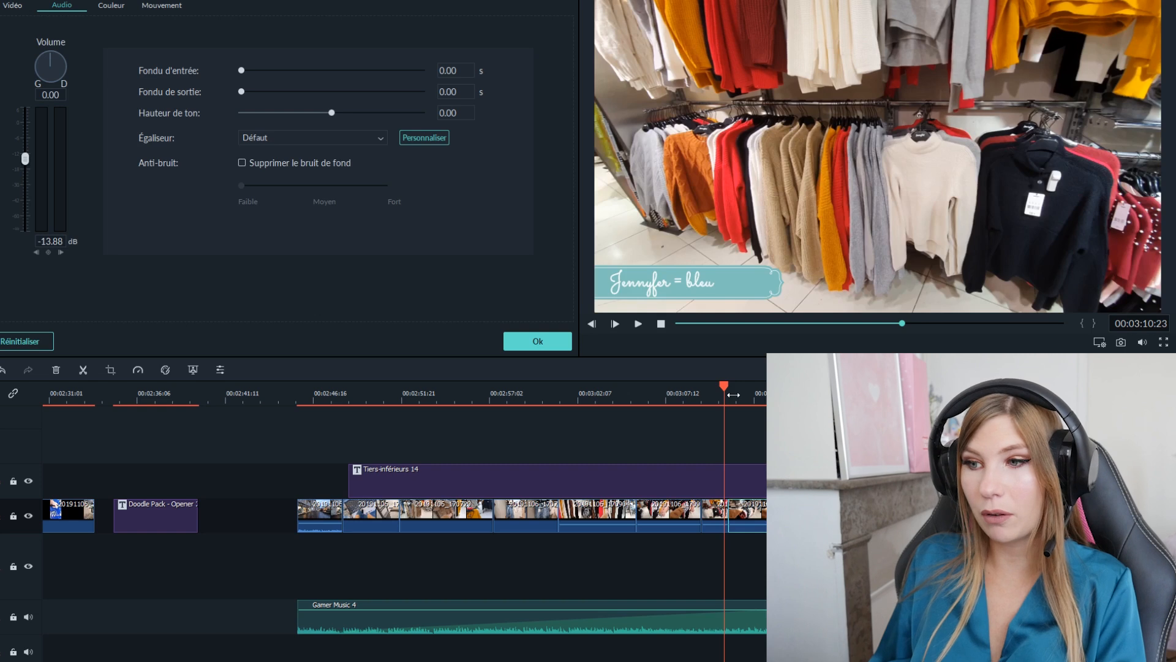
{"action": "key", "text": "space"}
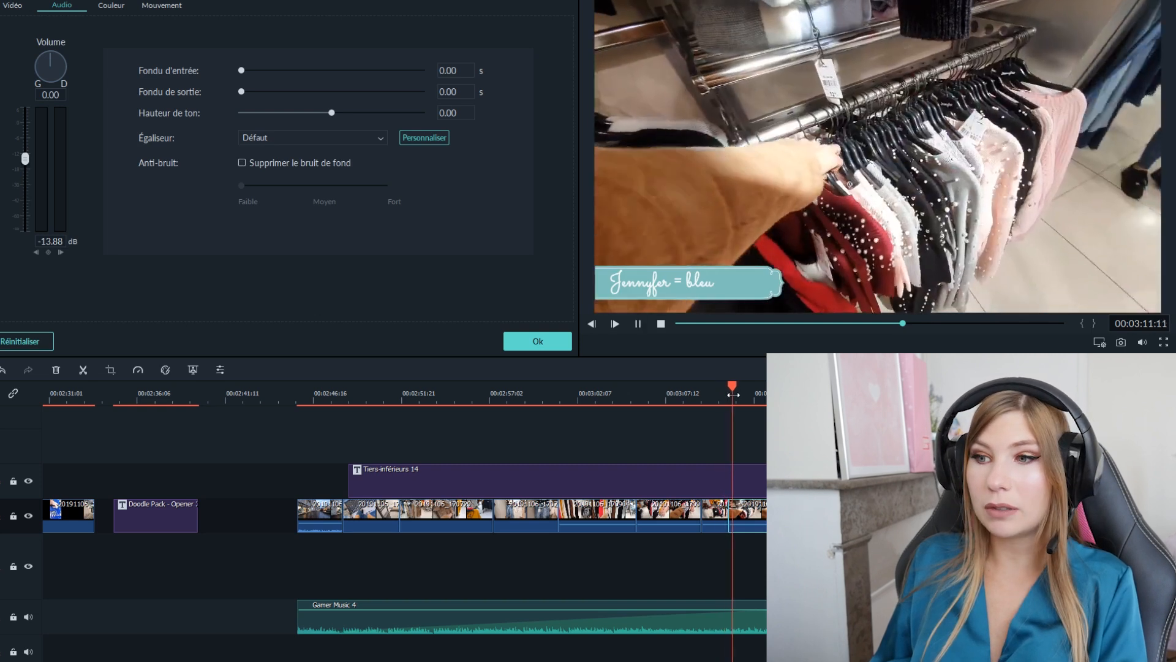